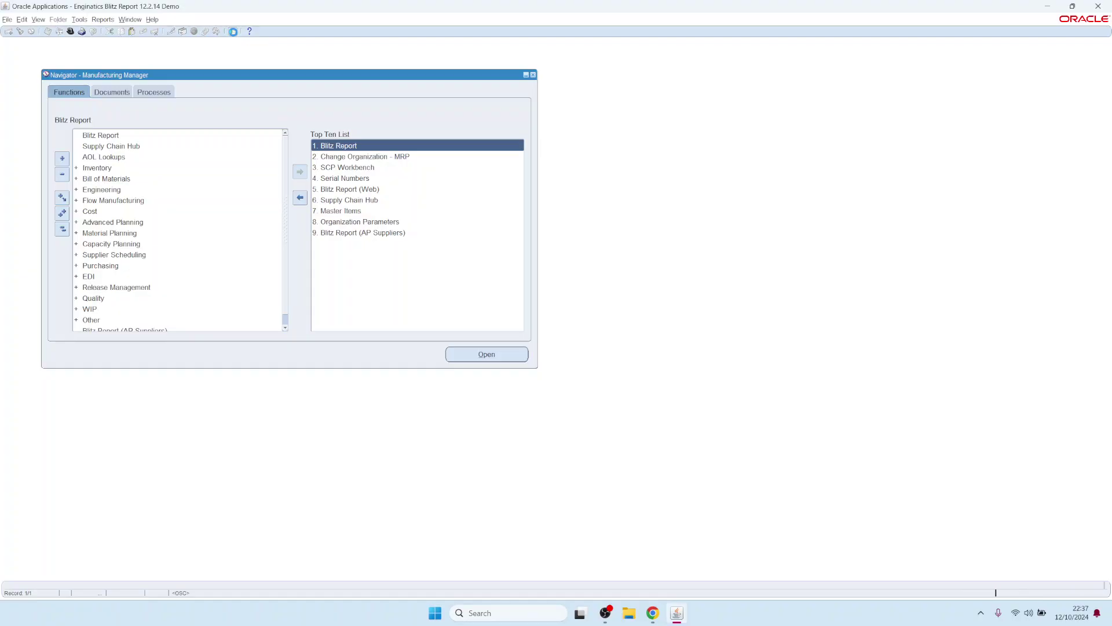
Open the setup of the CE Bank Account Balances report and examine its description and SQL query.
click(105, 58)
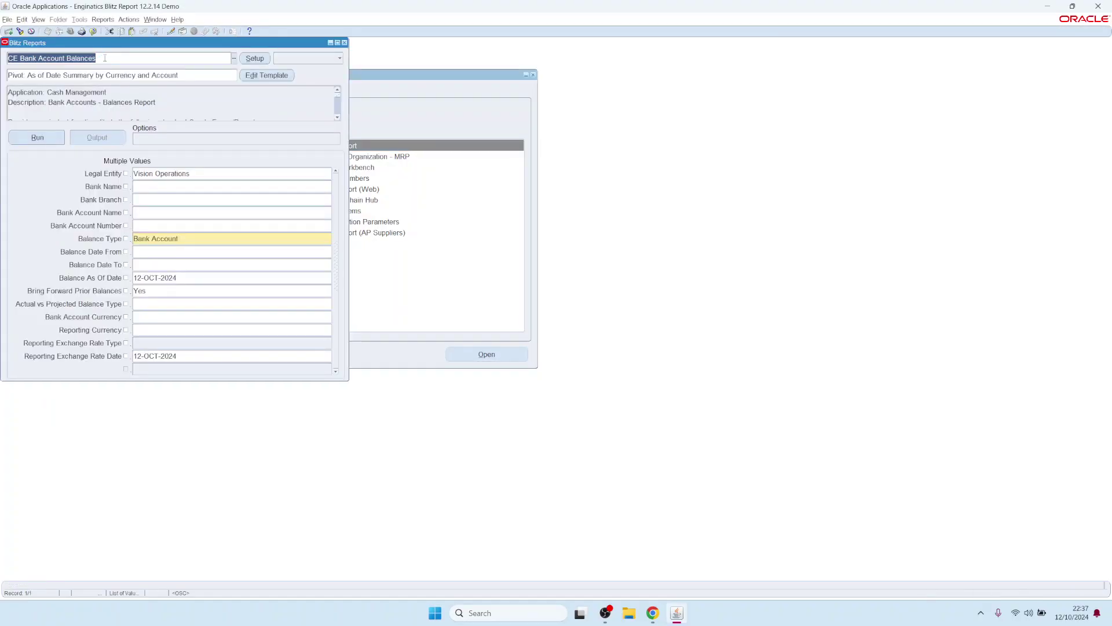
click(254, 59)
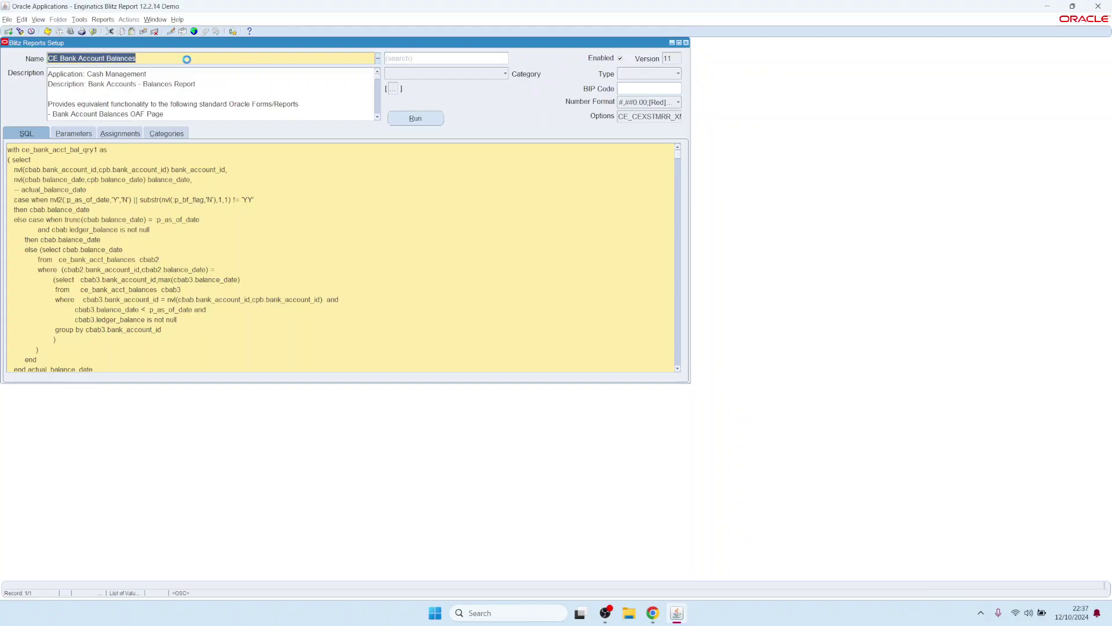
click(128, 84)
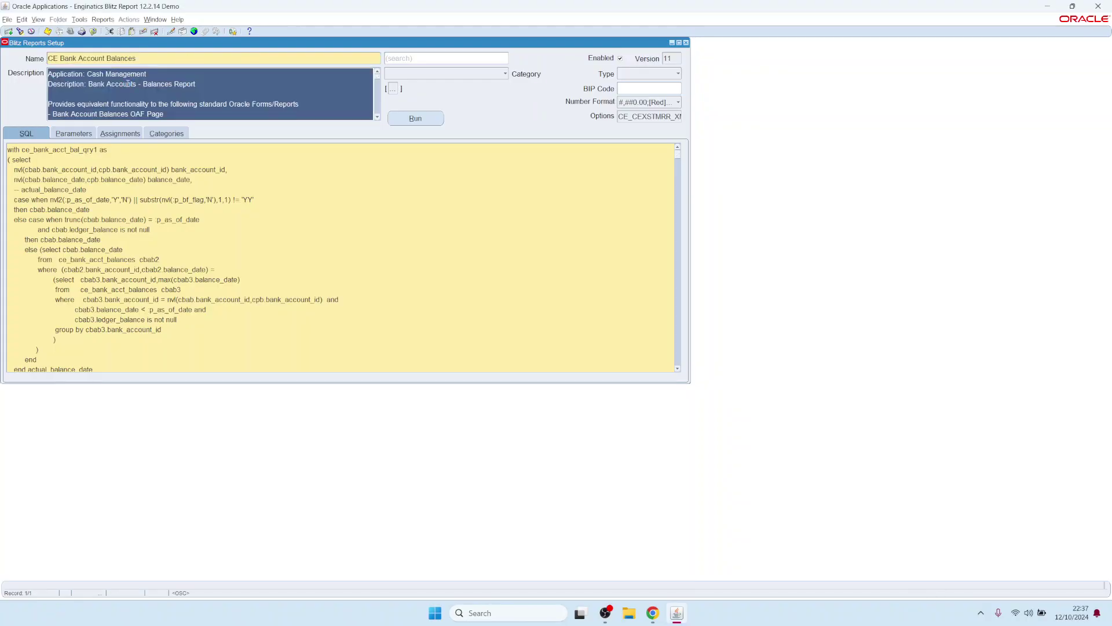
click(177, 216)
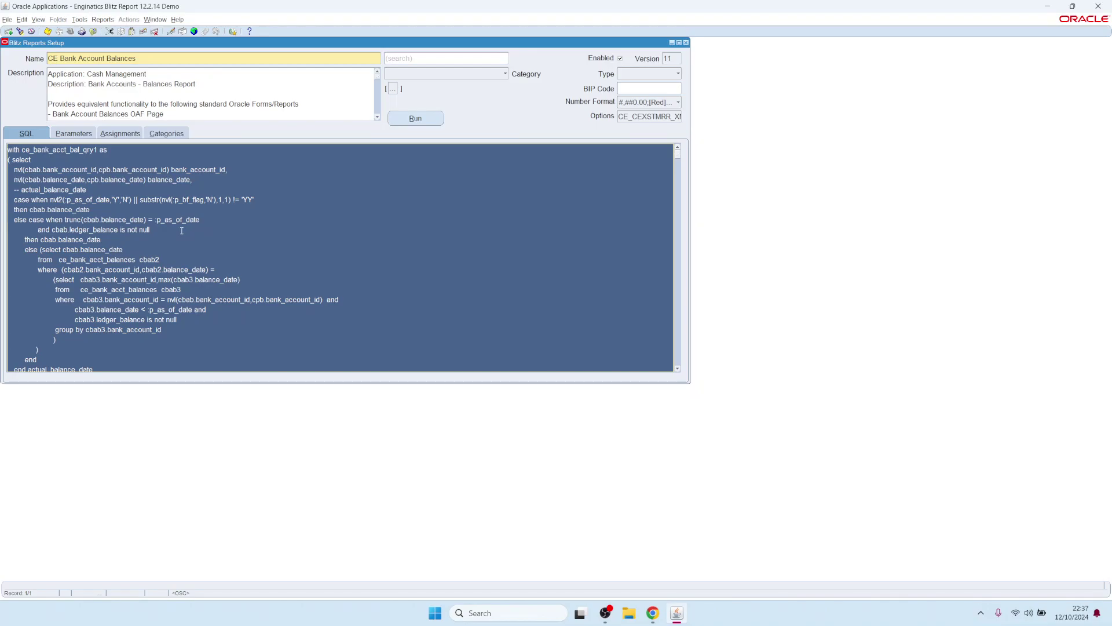
Review the report's parameters, checking the SQL text and LOV name of the Legal Entity parameter.
click(75, 133)
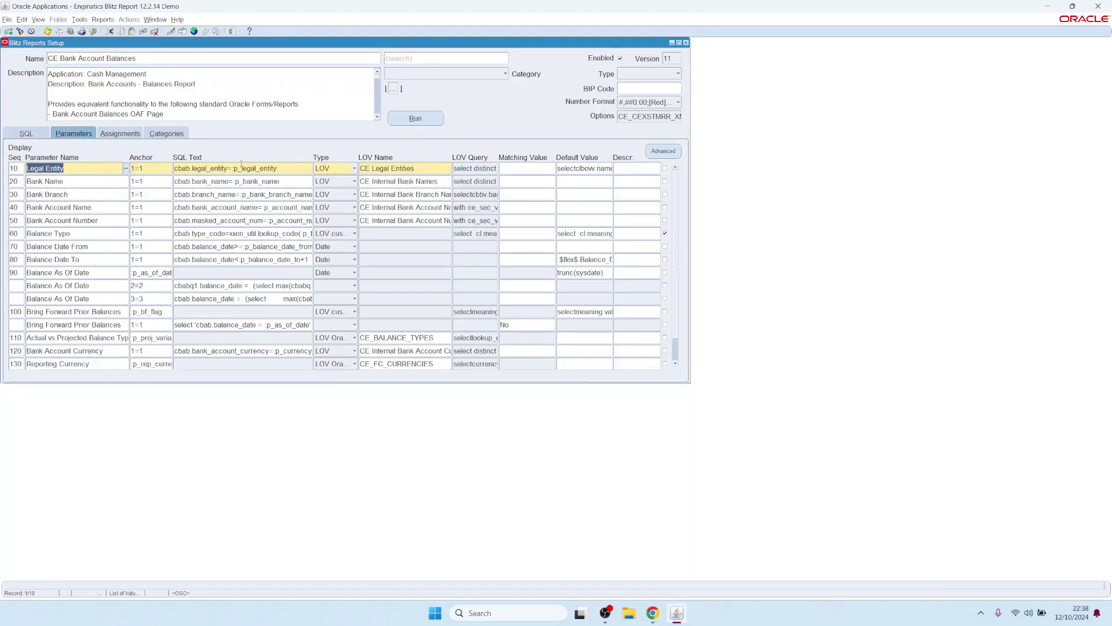
click(286, 168)
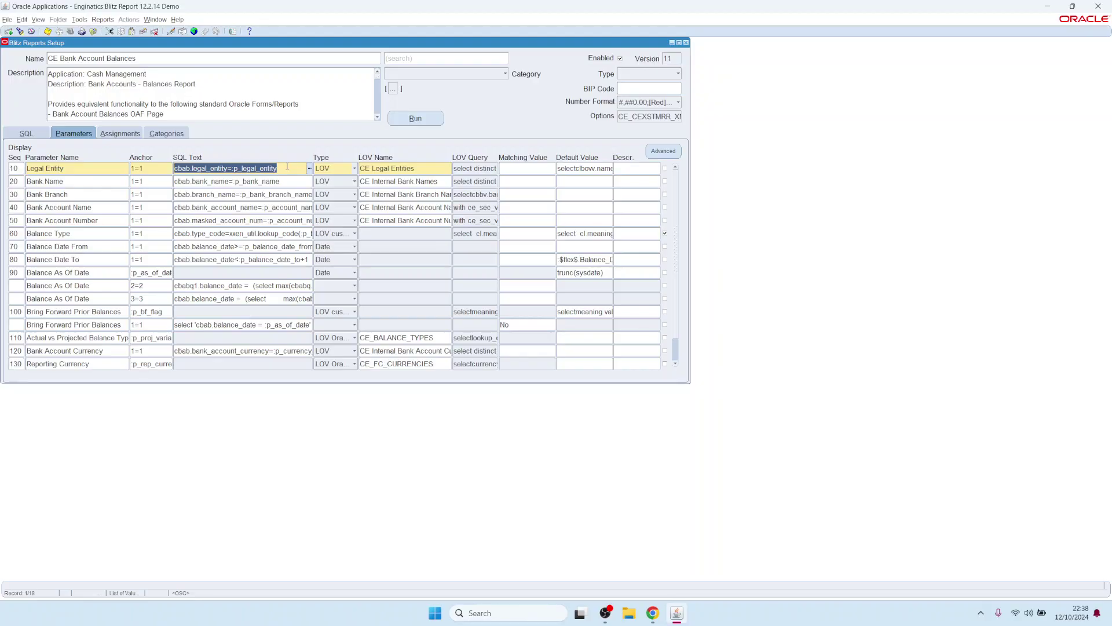
click(433, 168)
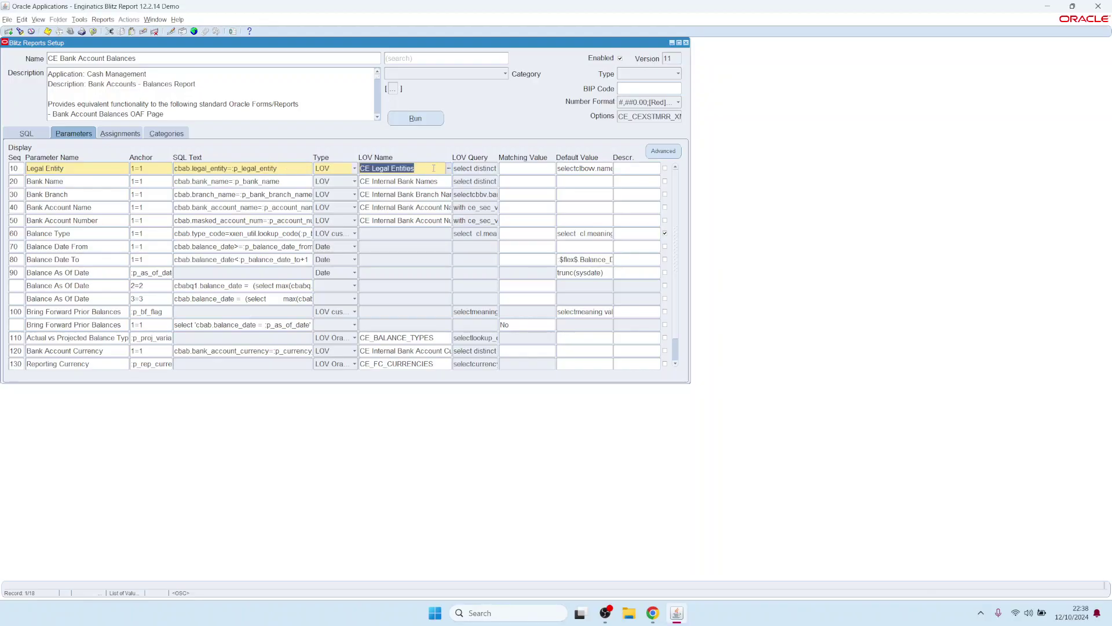
Review the report's assignments, checking the application-level entry and the form-level value with its description.
click(119, 135)
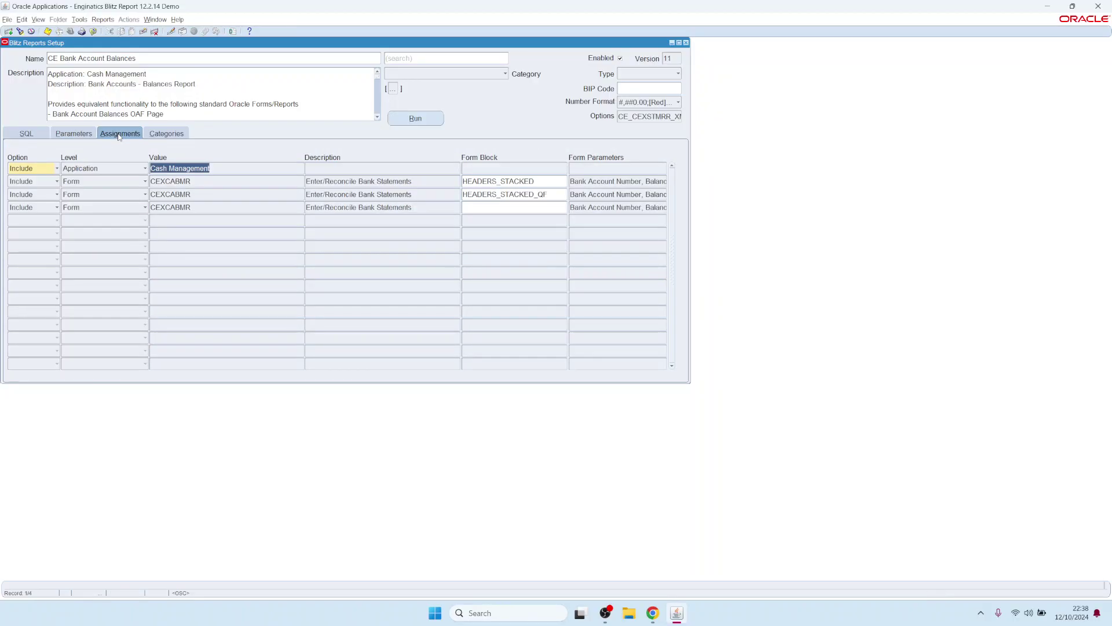
drag(229, 171, 149, 169)
double_click(202, 181)
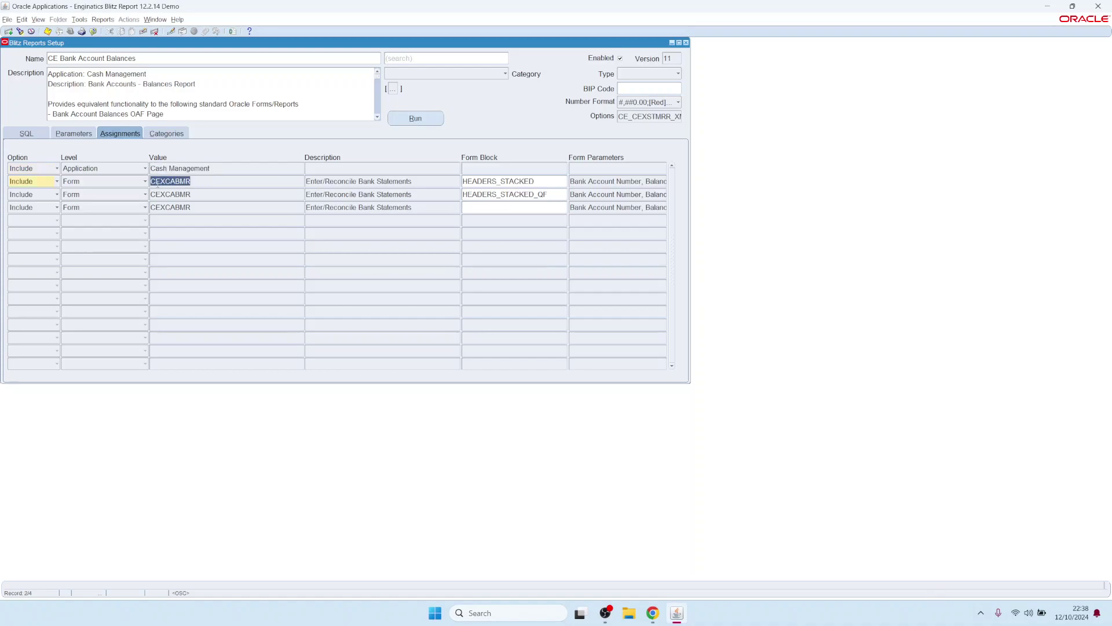
double_click(326, 182)
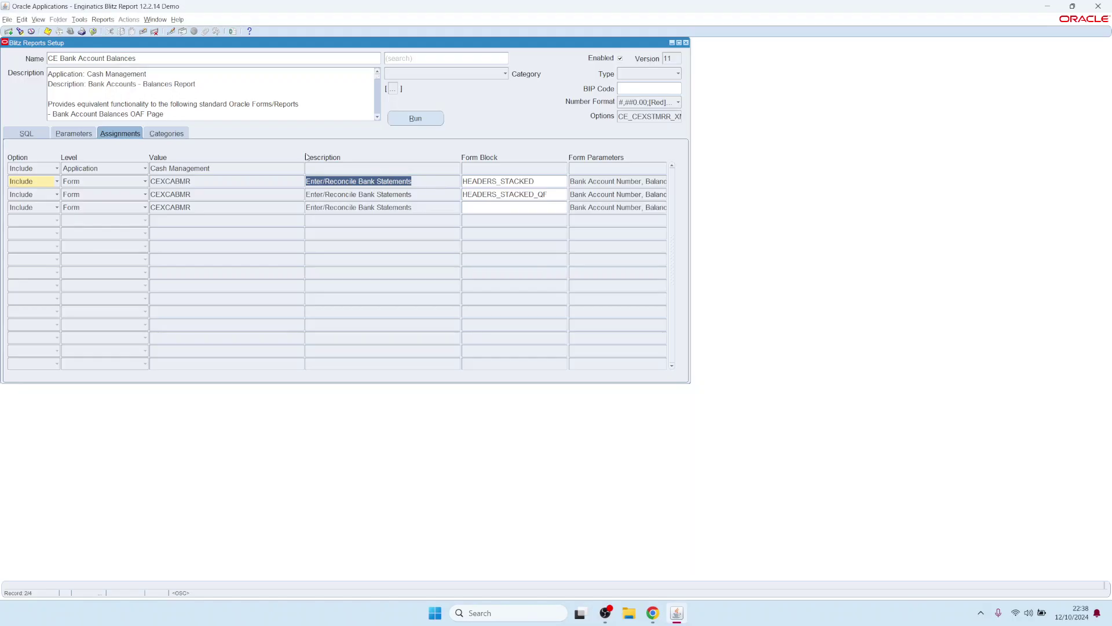
Review the categories assigned to the CE Bank Account Balances report.
click(167, 133)
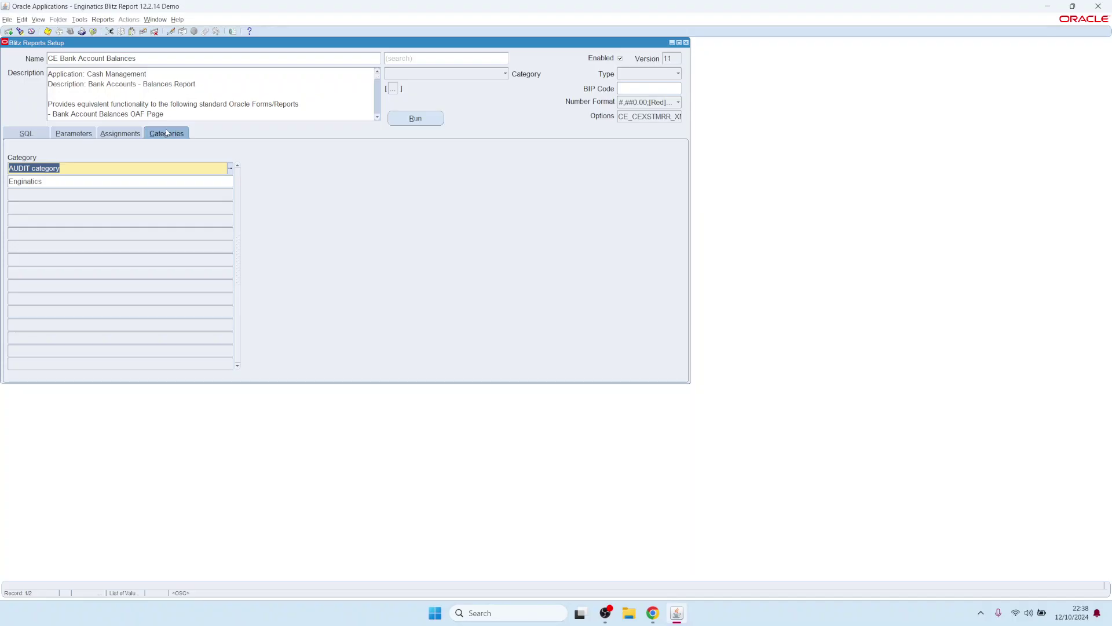
click(96, 59)
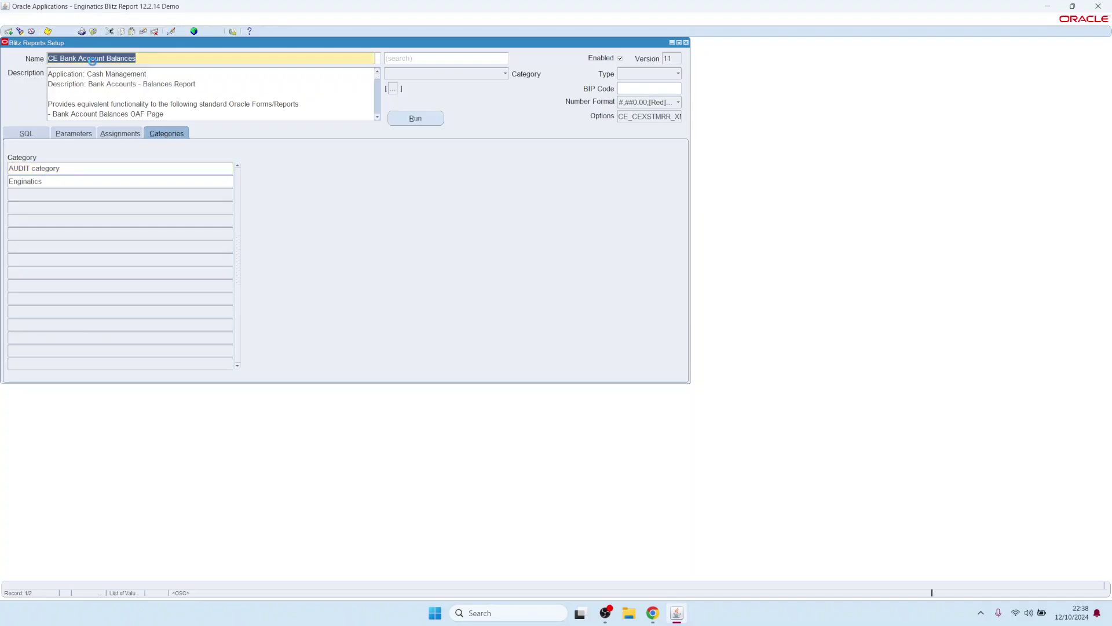
click(53, 183)
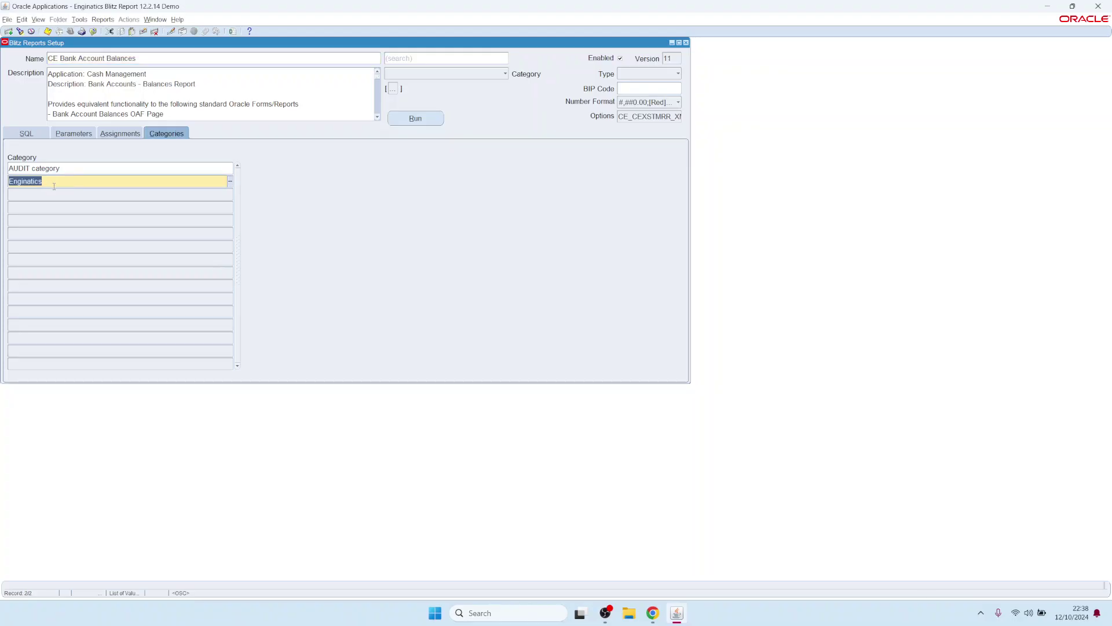
Create a new report record named "AP Test report".
click(107, 56)
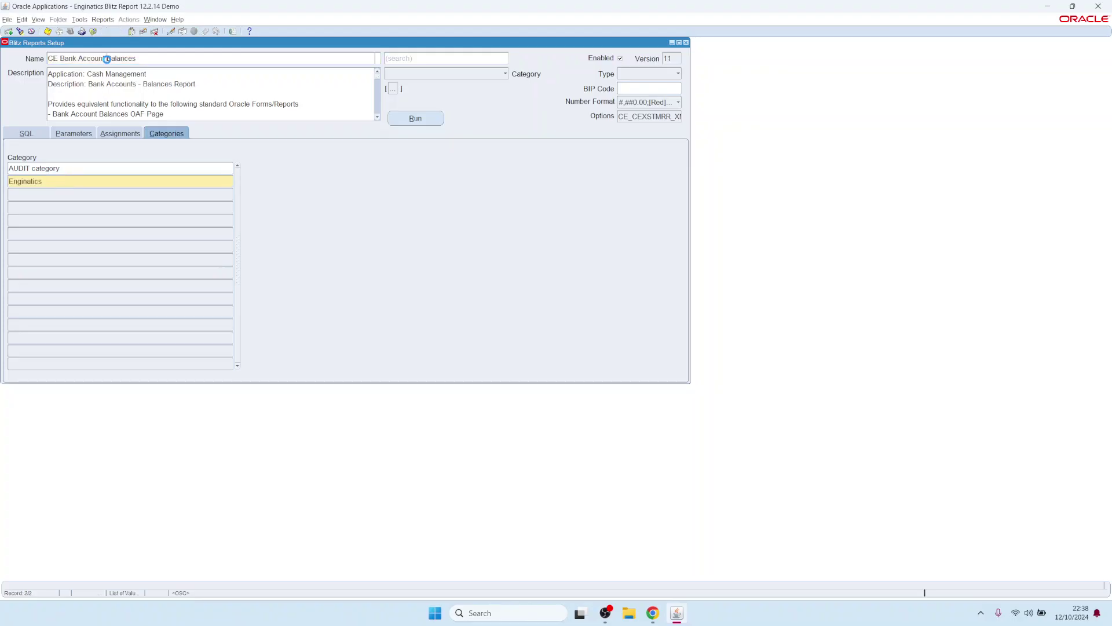
click(8, 32)
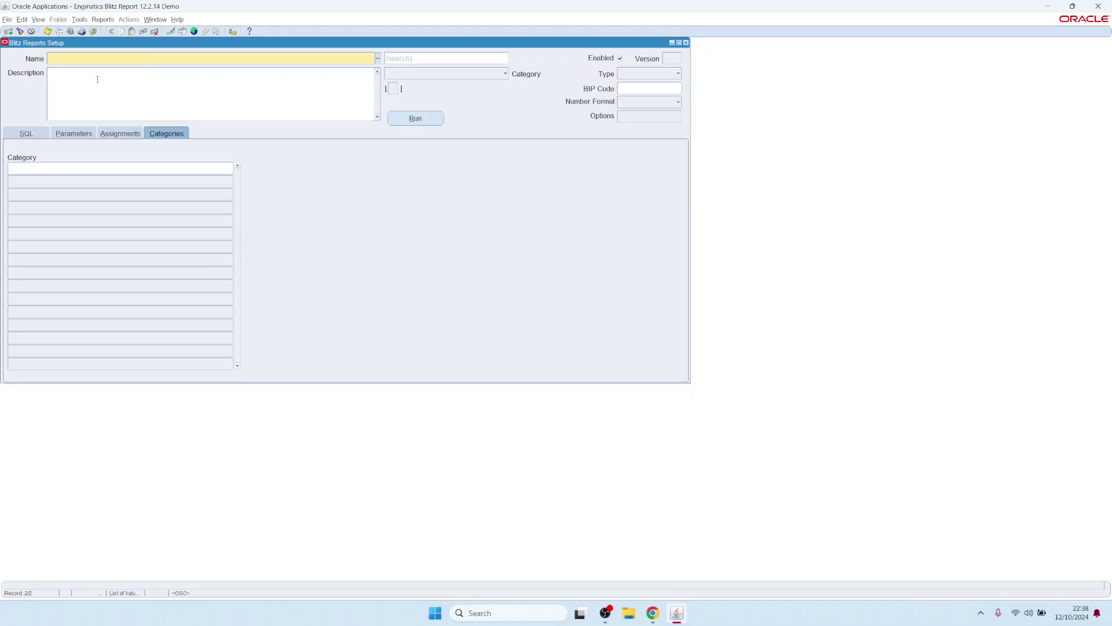
text(AP Test report)
key(Tab)
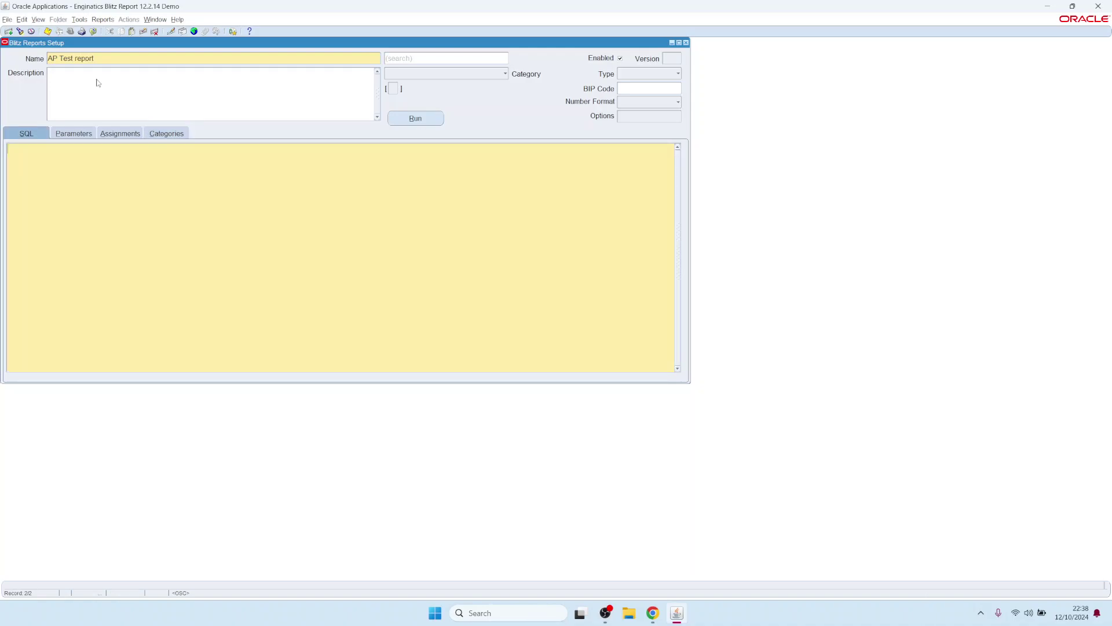
Enter the report's SQL query selecting all columns from ap_suppliers with the alias aps.
text(select)
key(Return)
text(*)
key(Return)
text(from)
key(Return)
text(ap_suppliers aps)
Run AP Test report without parameters and look through the supplier rows in the Excel output.
key(alt+r)
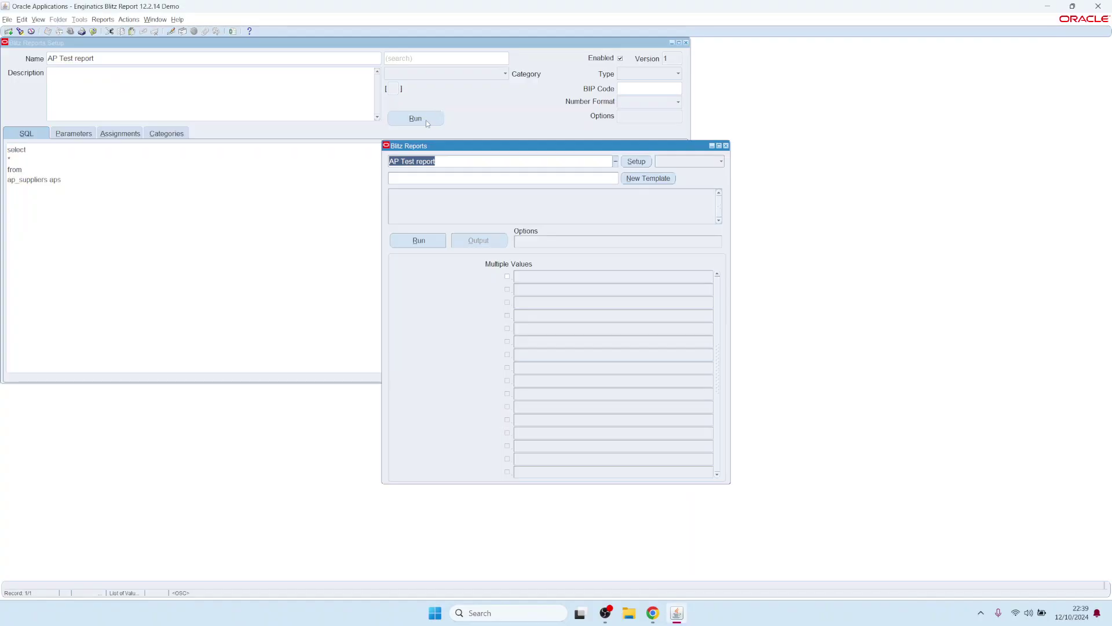
click(421, 241)
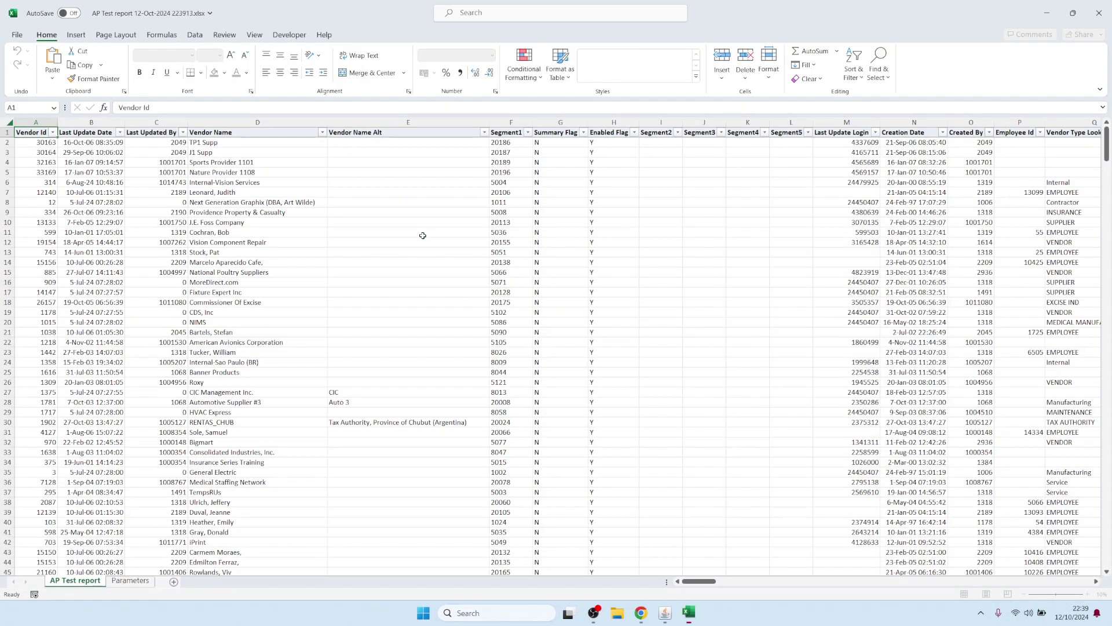
click(426, 235)
scroll(431, 239, down, 14)
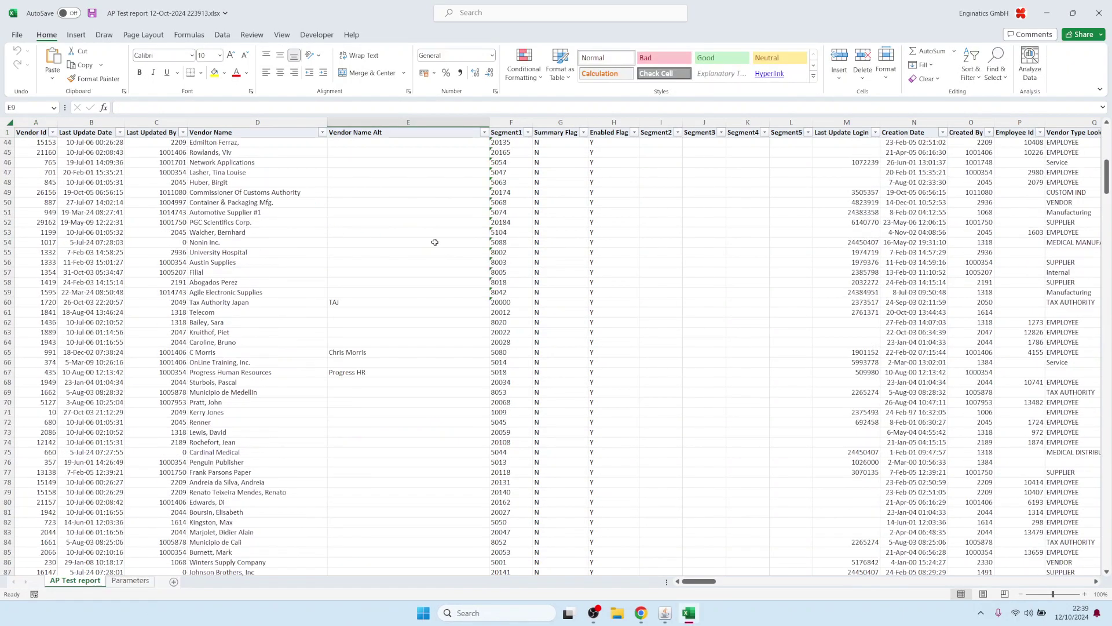
scroll(435, 242, up, 14)
click(782, 260)
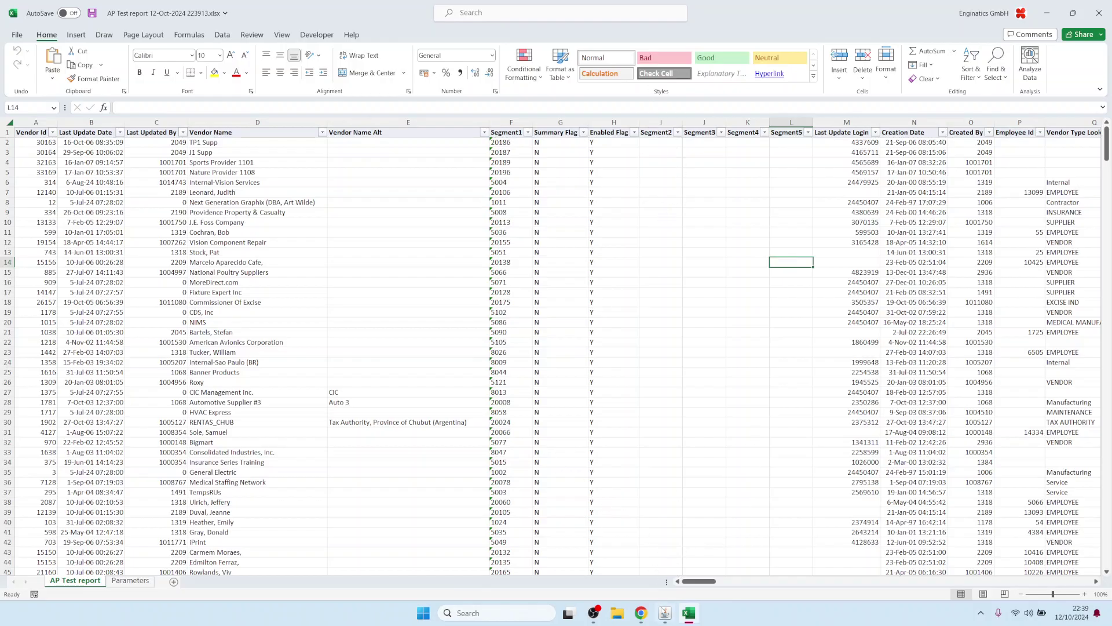
Switch back to Oracle Applications and add the clause "where 1=1" to the end of AP Test report's SQL in its setup.
mouse_move(665, 611)
click(662, 577)
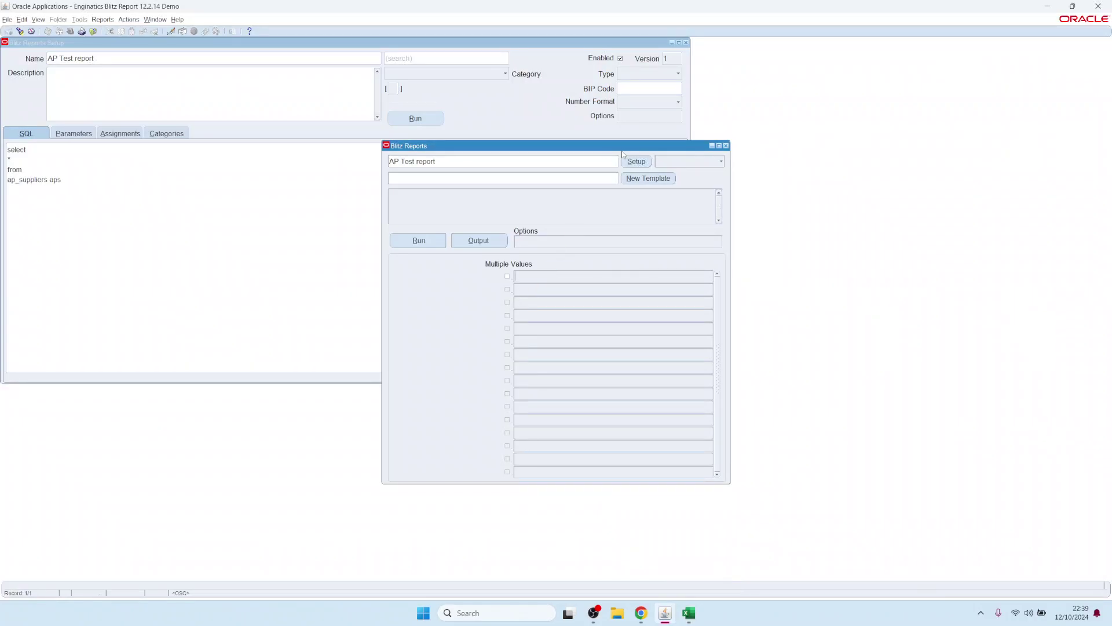
click(636, 161)
click(77, 135)
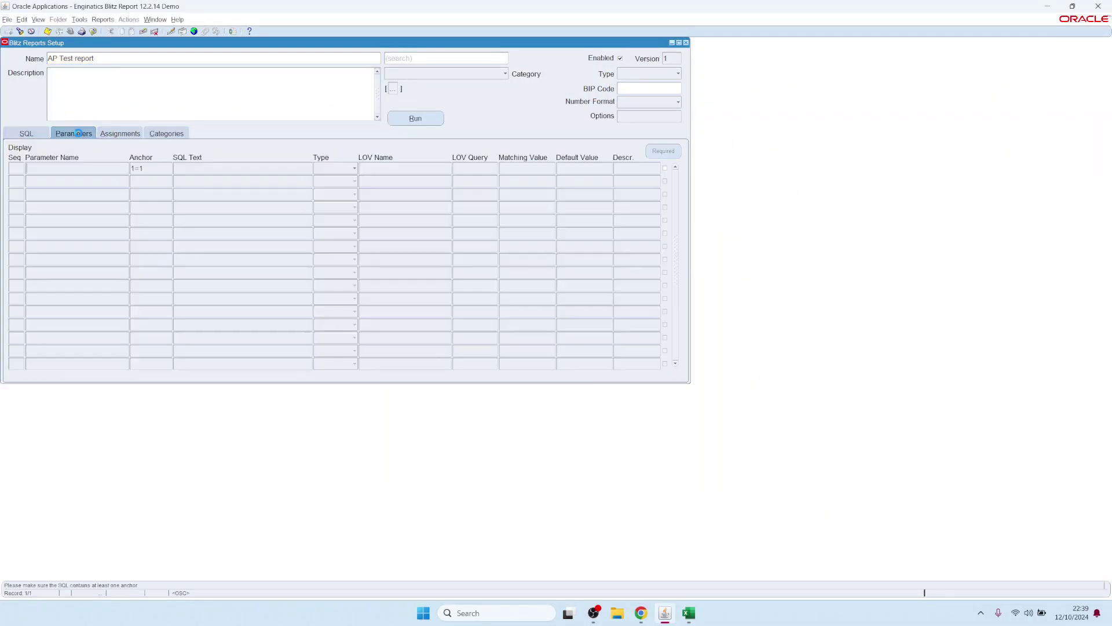
click(190, 170)
click(26, 132)
key(Return)
text(where)
key(Return)
text(1)
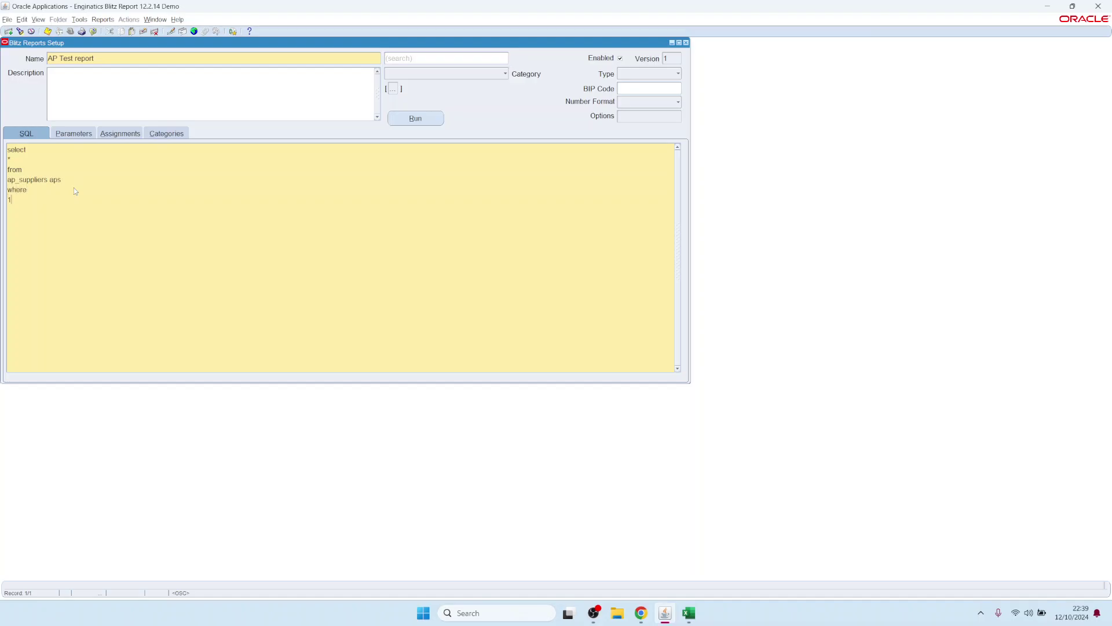
text(=1)
Add a Supplier parameter by searching existing parameters for "sup" and copying the one from the AP Invoice Payments report.
click(73, 133)
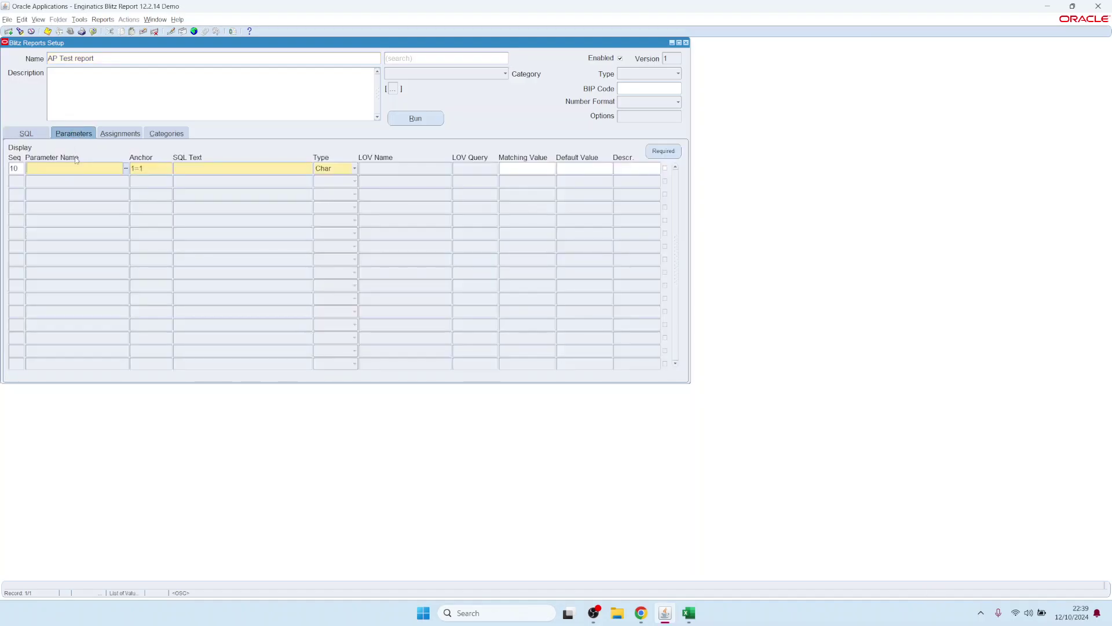
double_click(169, 169)
double_click(144, 229)
click(92, 166)
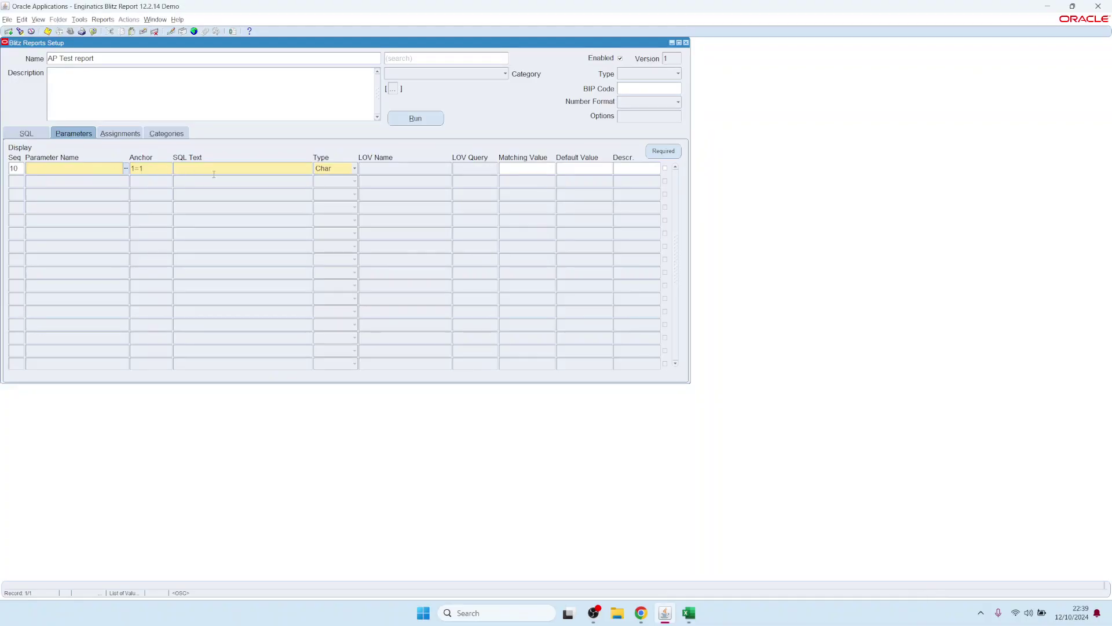
double_click(94, 168)
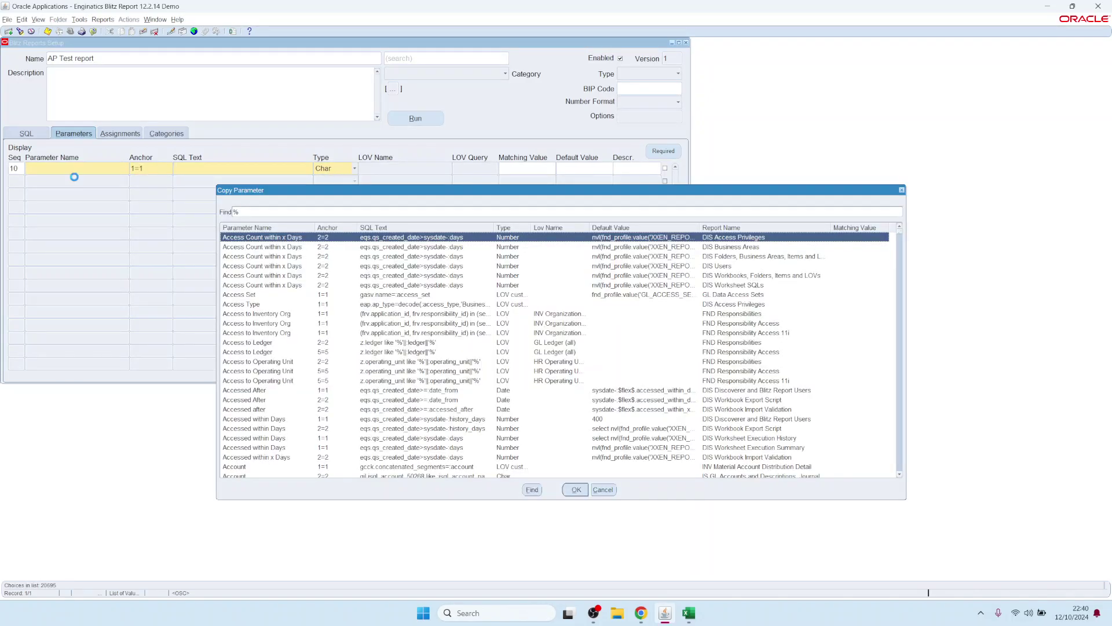
text(sup)
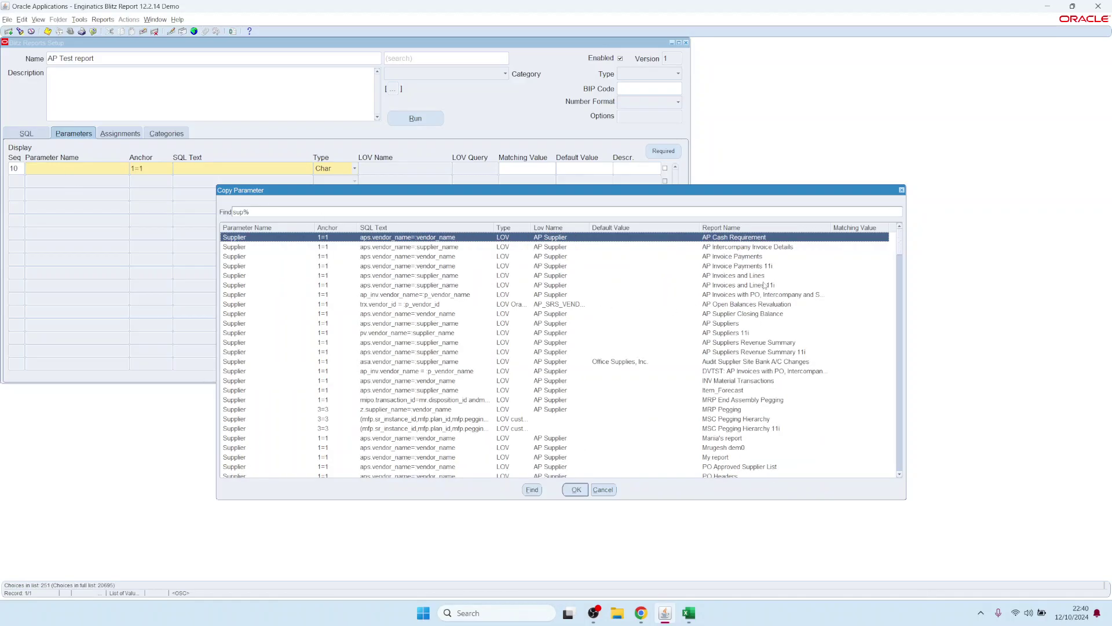
click(246, 256)
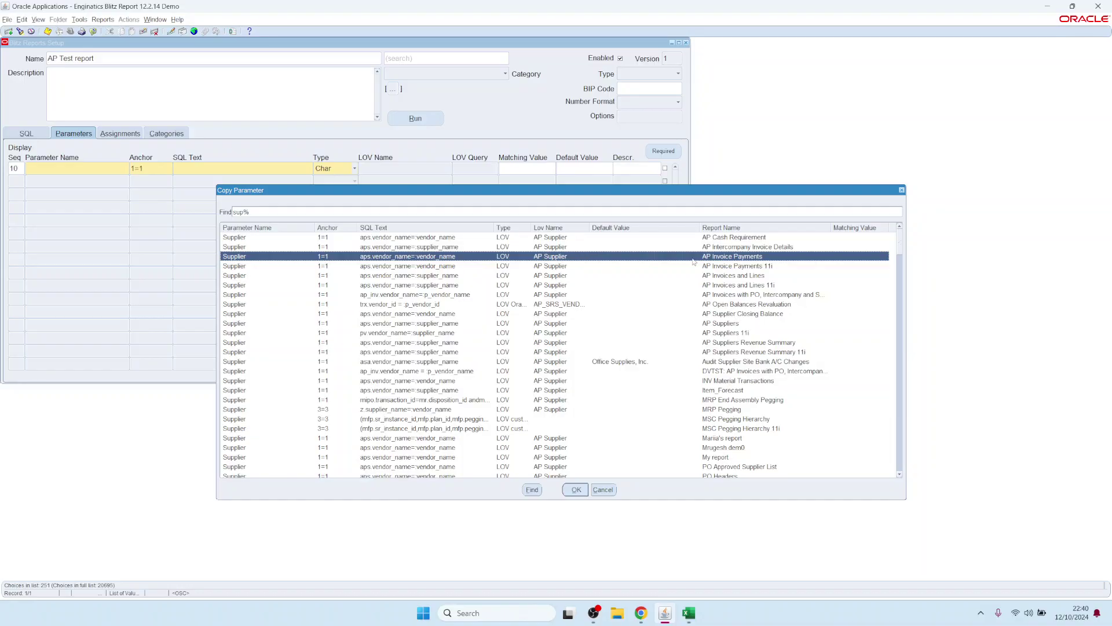
double_click(749, 256)
Run AP Test report with the Supplier parameter set to 3G Communications, Inc.
click(415, 117)
double_click(529, 275)
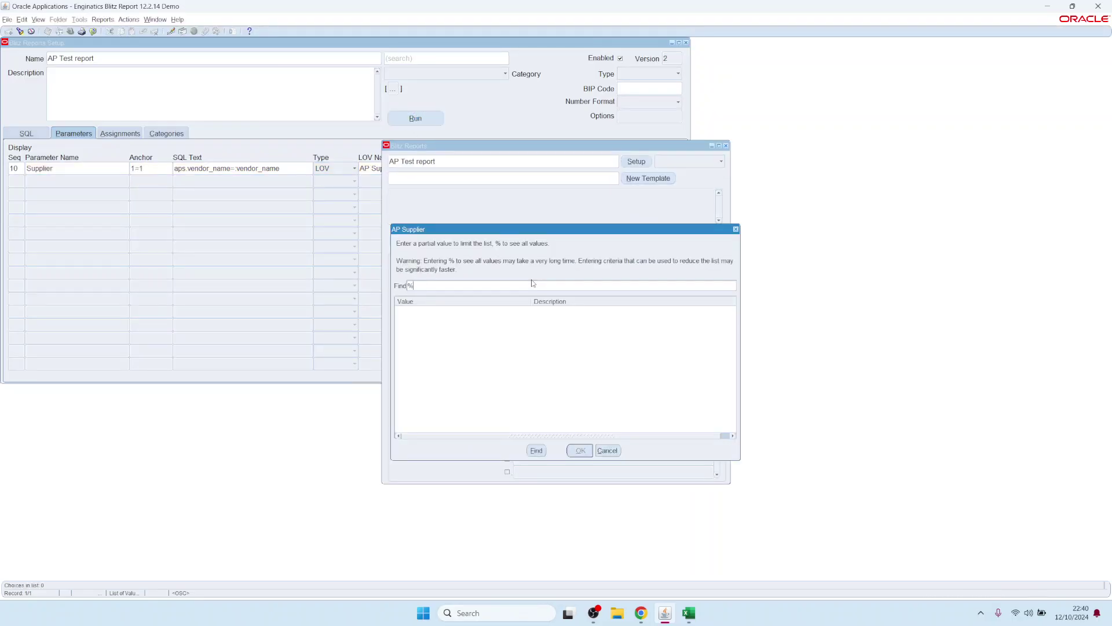
key(Return)
click(462, 295)
click(463, 290)
double_click(462, 292)
click(419, 241)
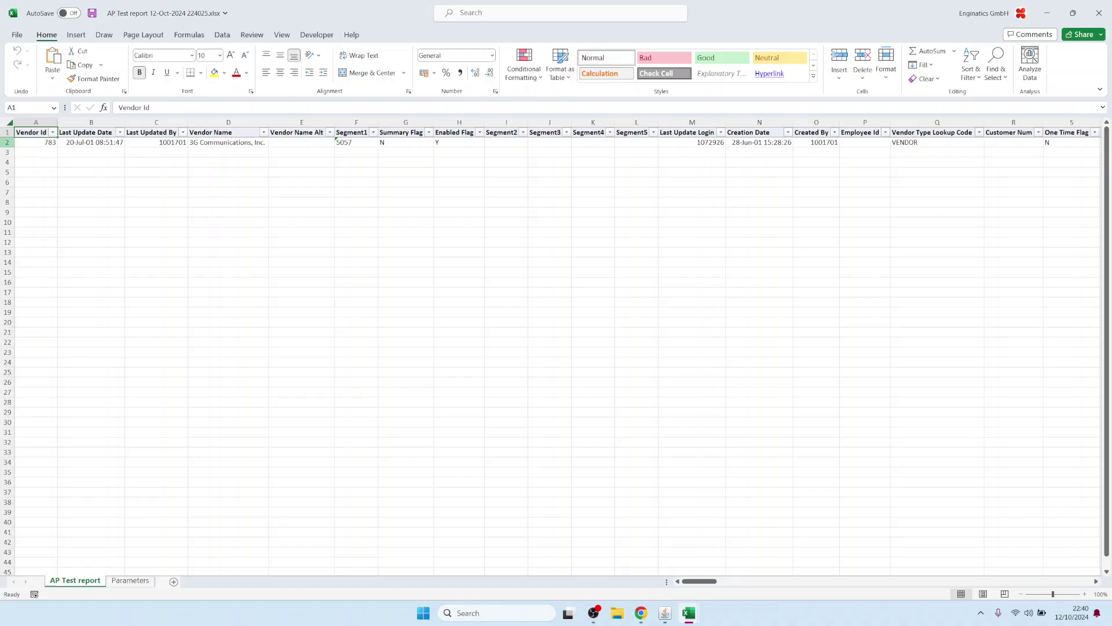
Examine the Parameters sheet of the output, checking report name, run date, request ID, SQL and supplier.
click(130, 581)
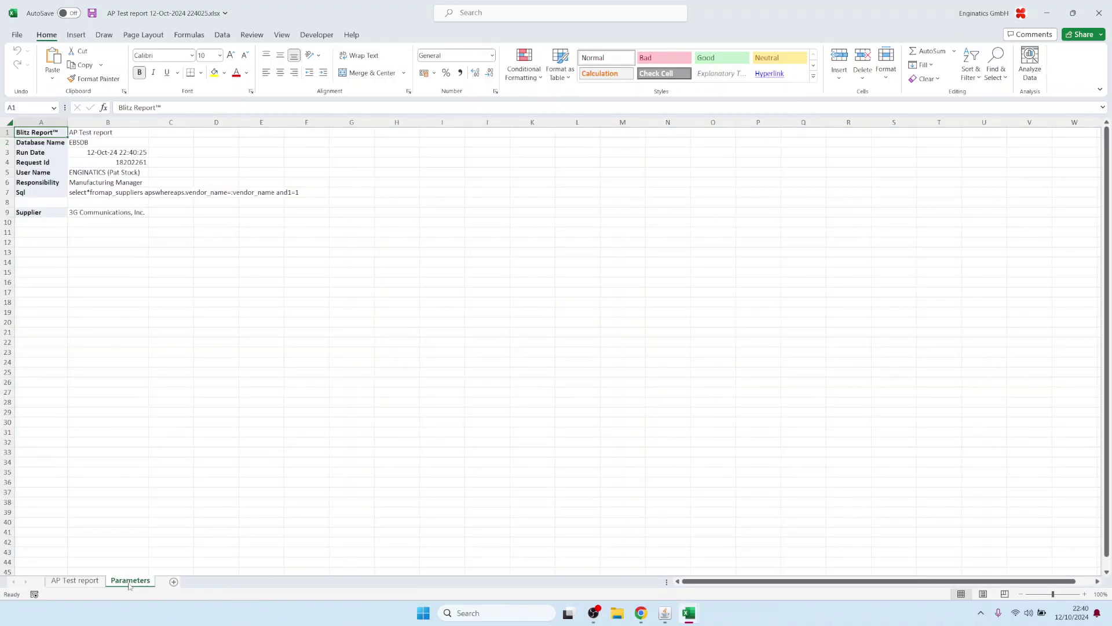
click(86, 132)
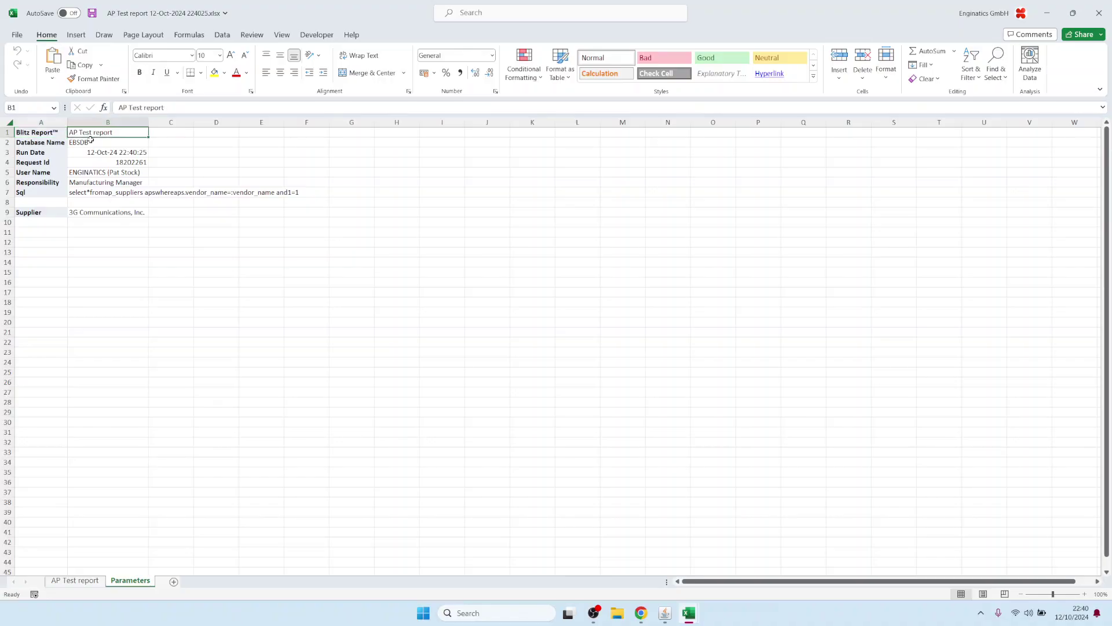
click(87, 151)
click(121, 162)
click(87, 193)
click(85, 215)
Inspect the full executed SQL in cell B7, focusing on the supplier condition, and return to the AP Test report sheet.
double_click(85, 192)
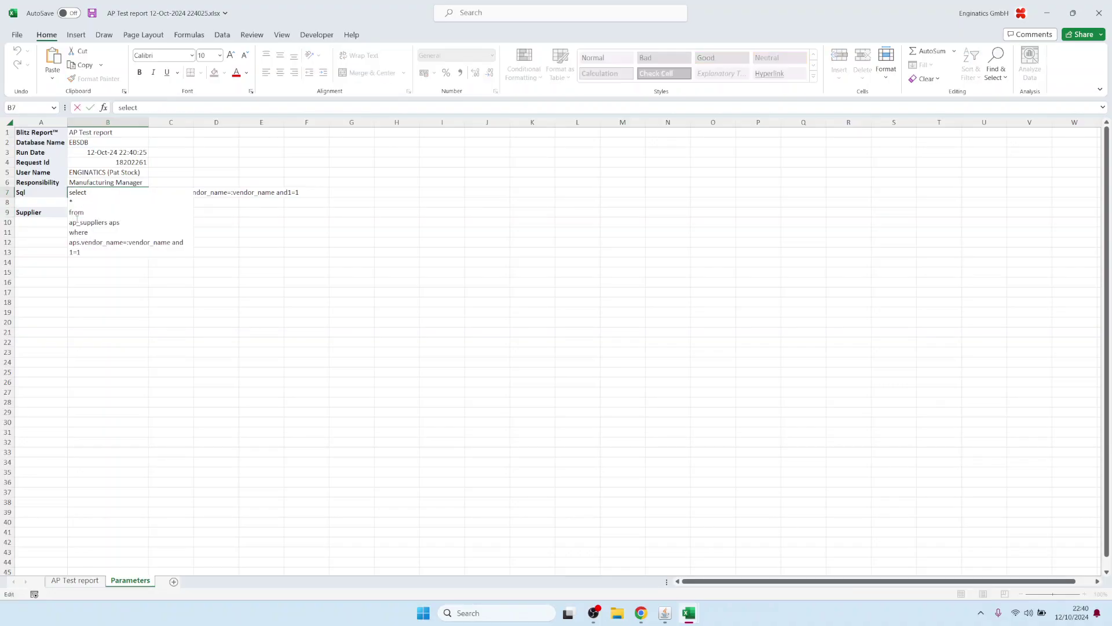
drag(70, 243, 83, 244)
drag(173, 246, 171, 246)
double_click(82, 253)
key(Escape)
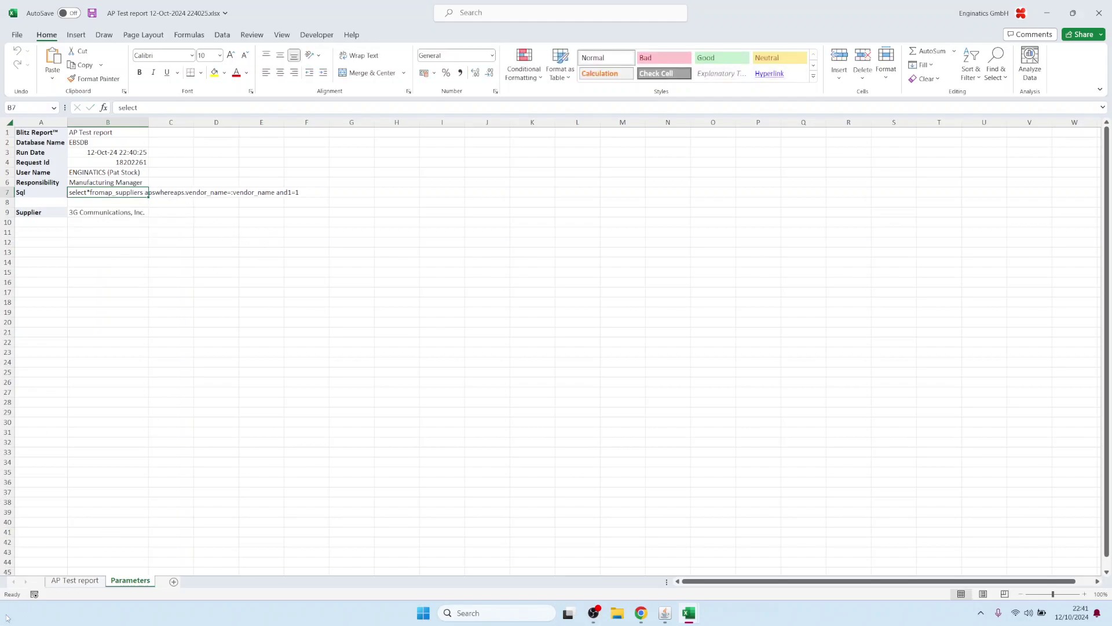
click(73, 580)
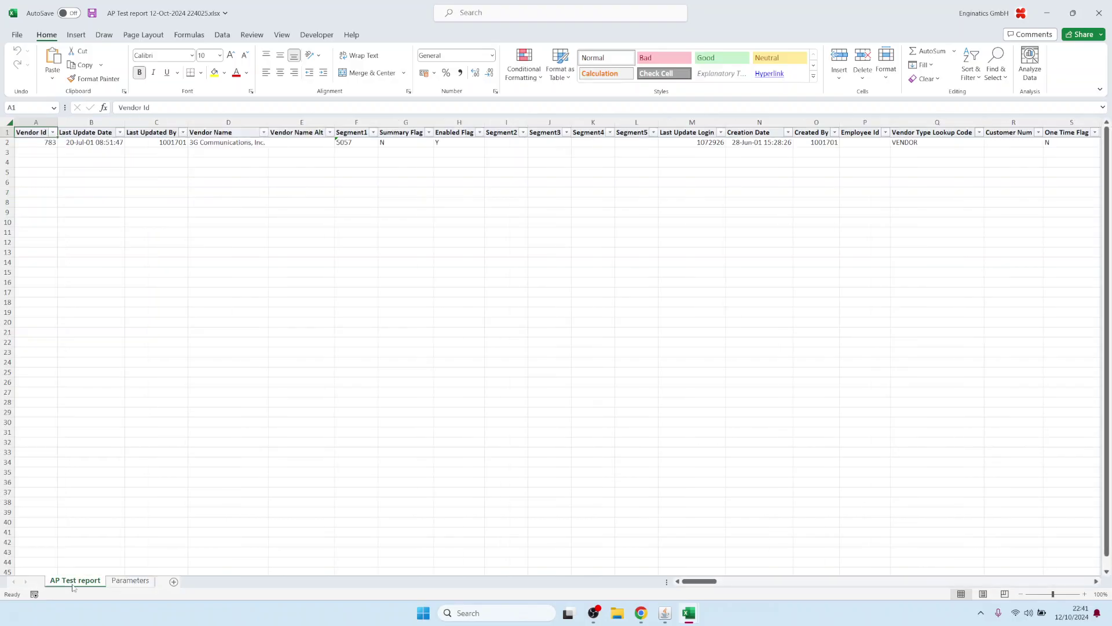
Switch to Oracle Applications, find all own requests and open the log of the latest AP Test report request.
click(669, 618)
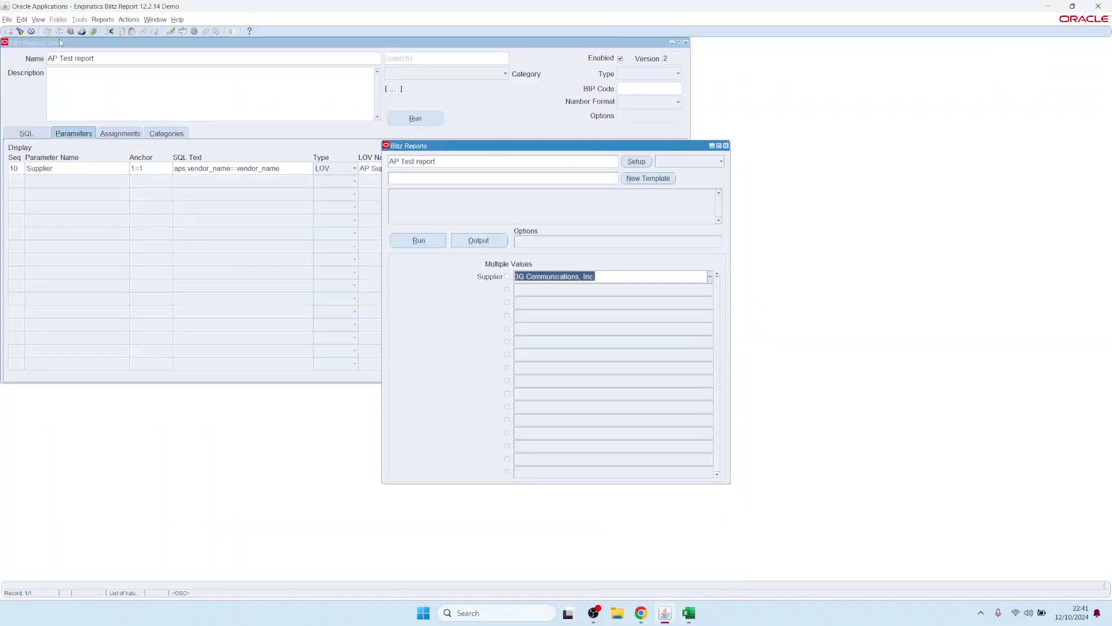
click(38, 19)
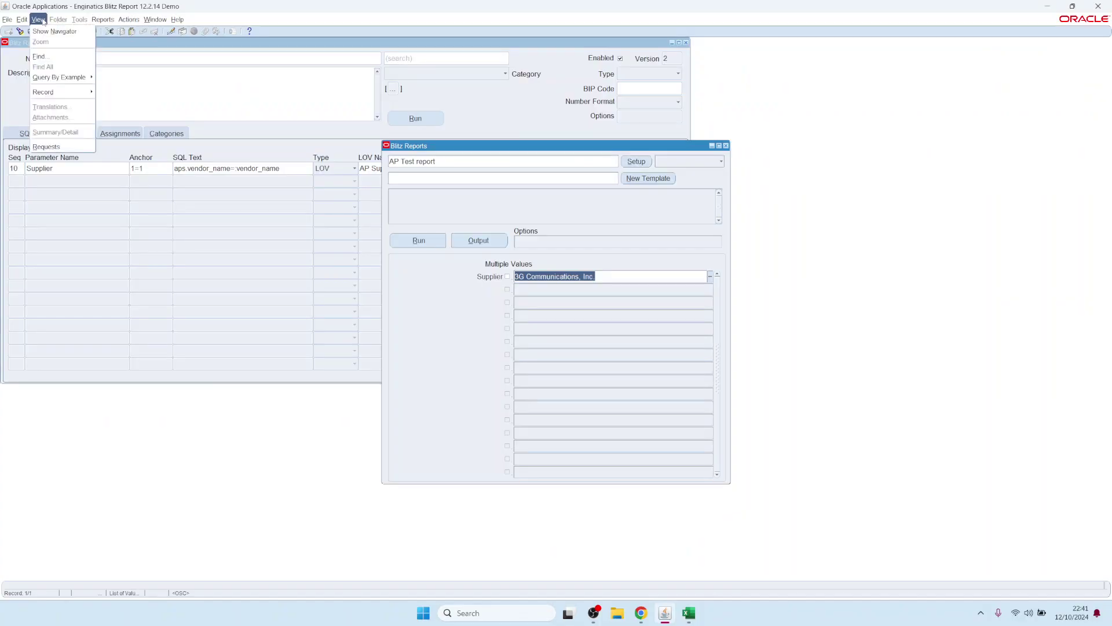
click(77, 149)
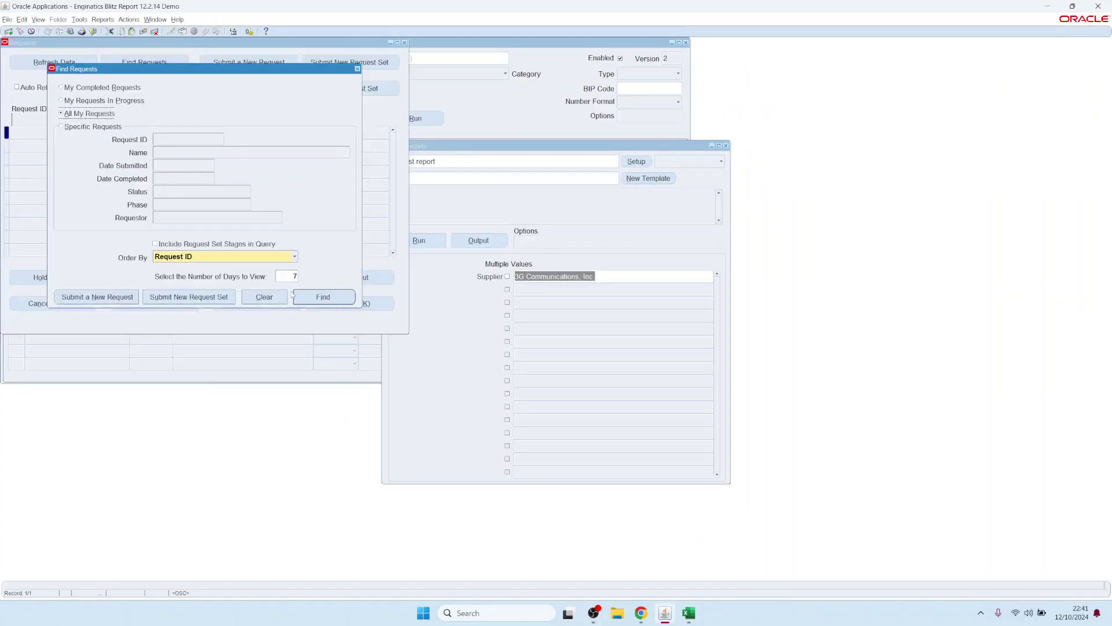
click(322, 297)
click(79, 130)
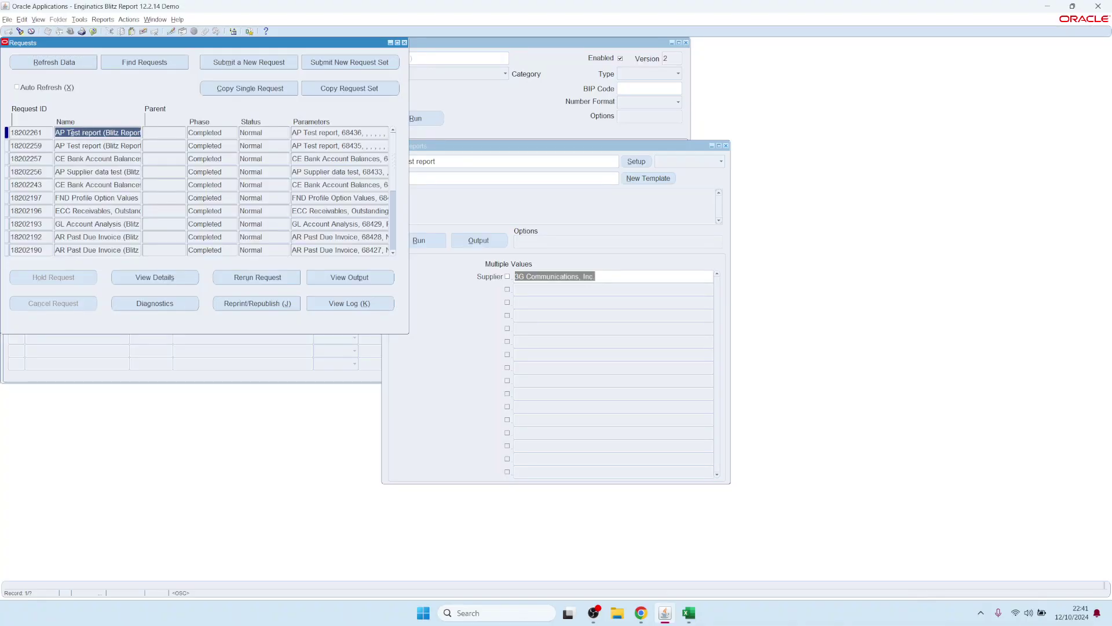
click(348, 304)
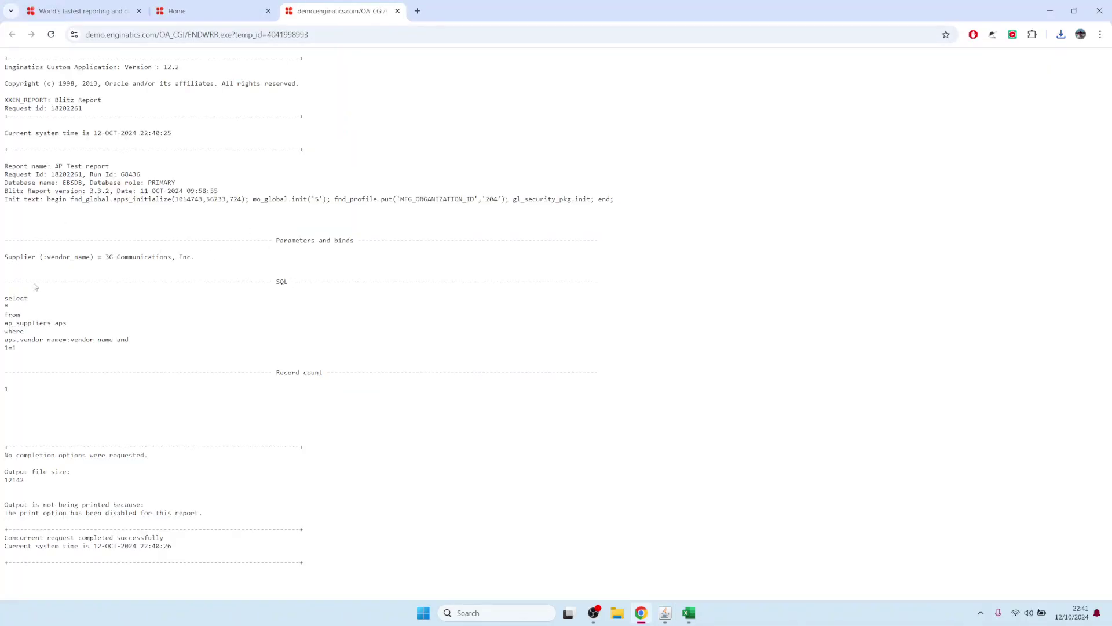
Examine the executed SQL, the supplier bind value and the record count in the log, and return to the report run form.
drag(17, 349, 2, 299)
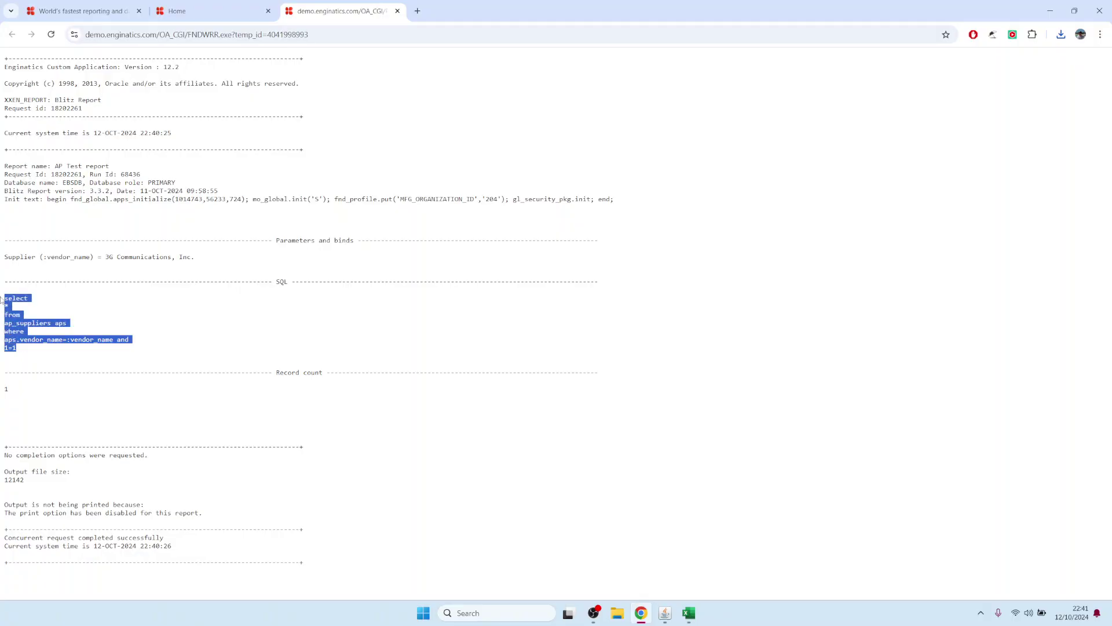
drag(4, 256, 197, 258)
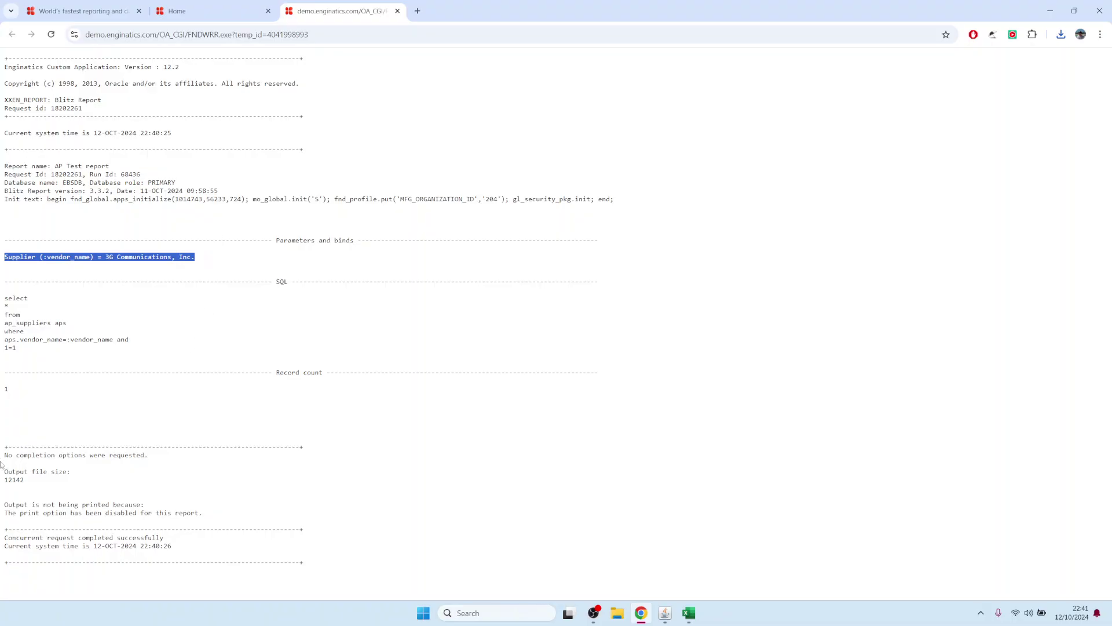
drag(16, 393, 3, 392)
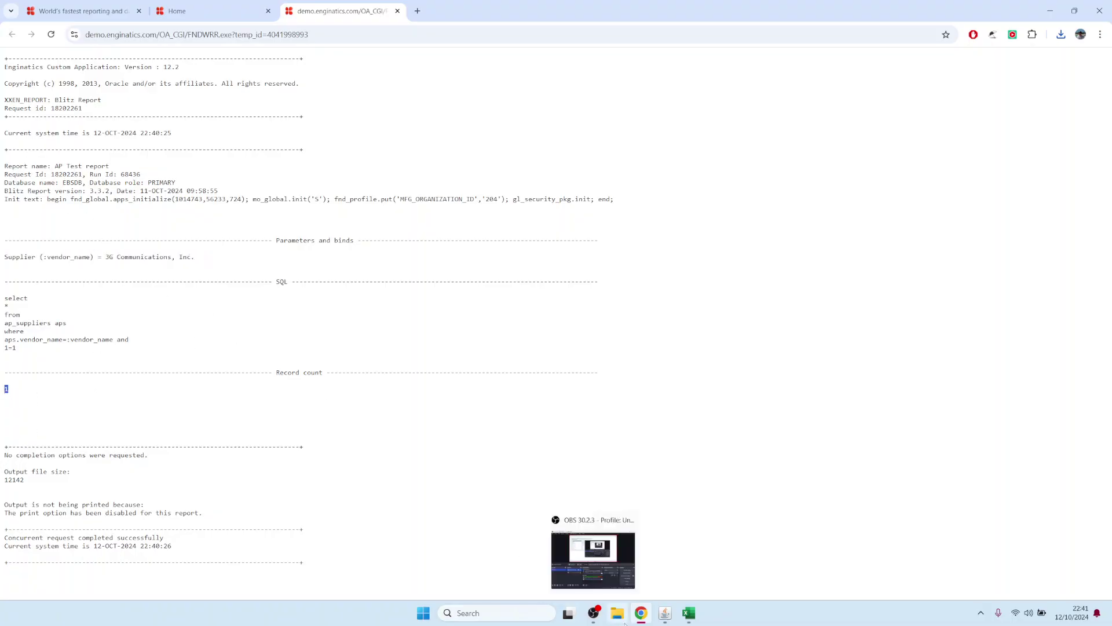
click(397, 12)
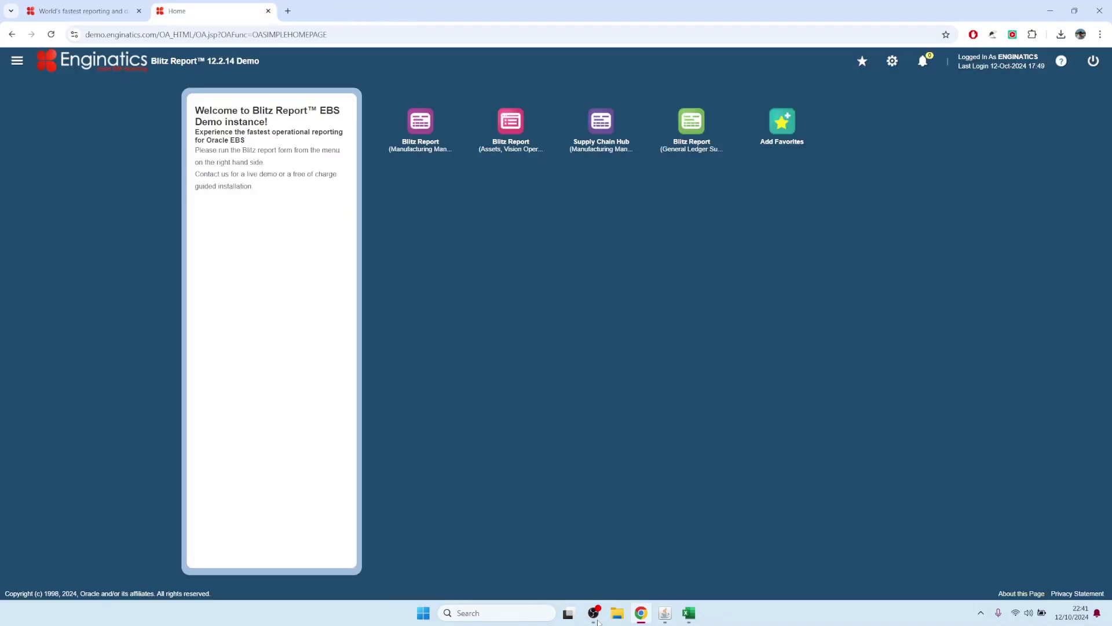
click(665, 613)
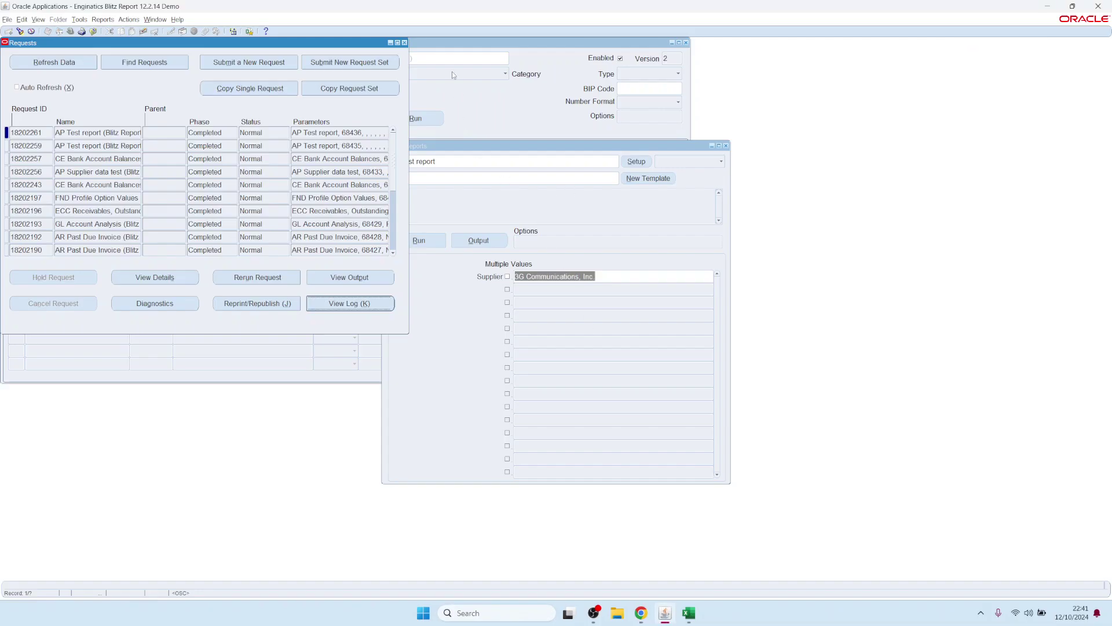
click(405, 44)
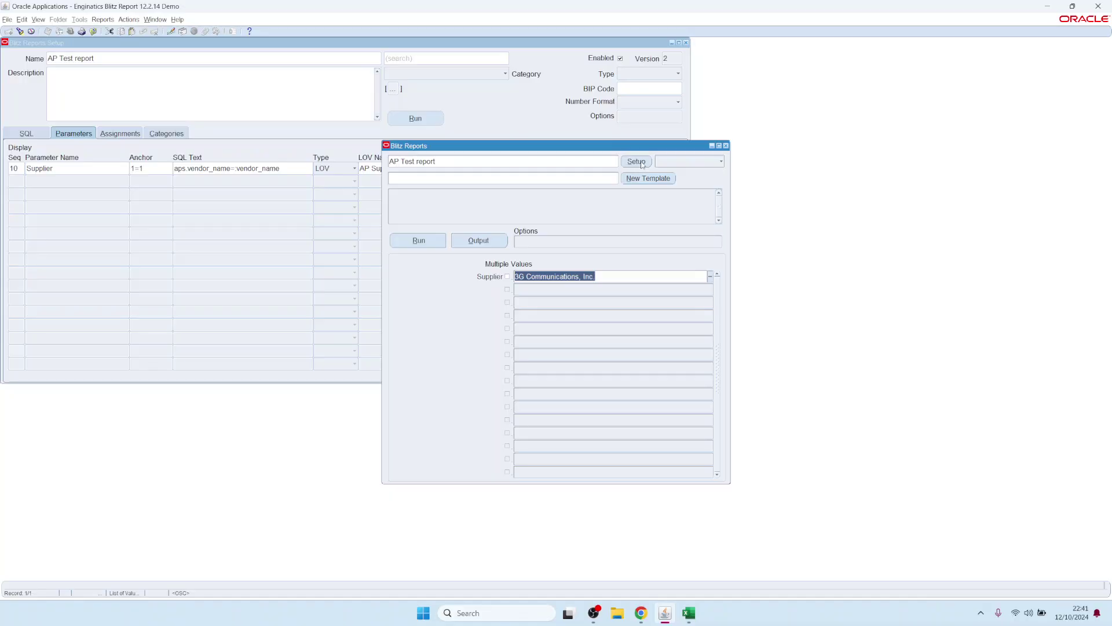
Open the AP Test report's SQL in its setup and add the table ap_invoices_all aia to the from clause.
click(636, 161)
click(26, 133)
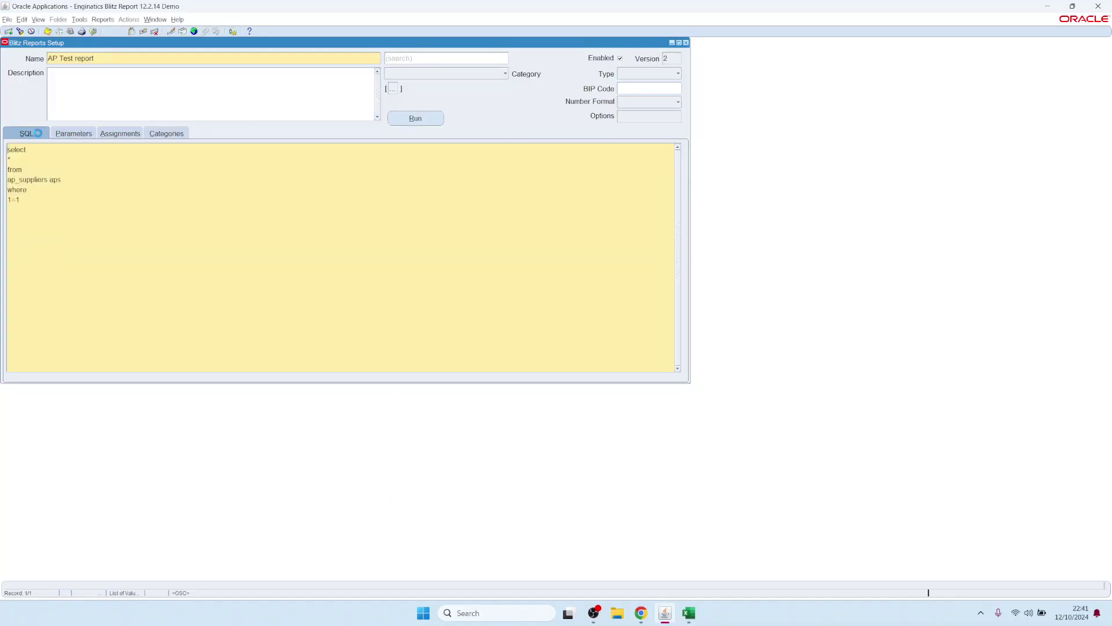
click(68, 183)
text(,)
key(Return)
text(ap_invoices_a)
Extend the where clause with the join condition aps.vendor_id=aia.vendor_id after 1=1 and.
key(Down)
text(nad)
key(Return)
key(BackSpace)
key(BackSpace)
key(BackSpace)
text(and)
key(Return)
text(aps vendor_id=)
key(Left)
key(shift+Home)
key(ctrl+c)
key(End)
key(ctrl+v)
key(Left)
key(Left)
key(Left)
key(Left)
key(Left)
key(Left)
key(Left)
key(Left)
key(Left)
key(Left)
key(shift+Left)
key(shift+Left)
key(shift+Left)
text(aia)
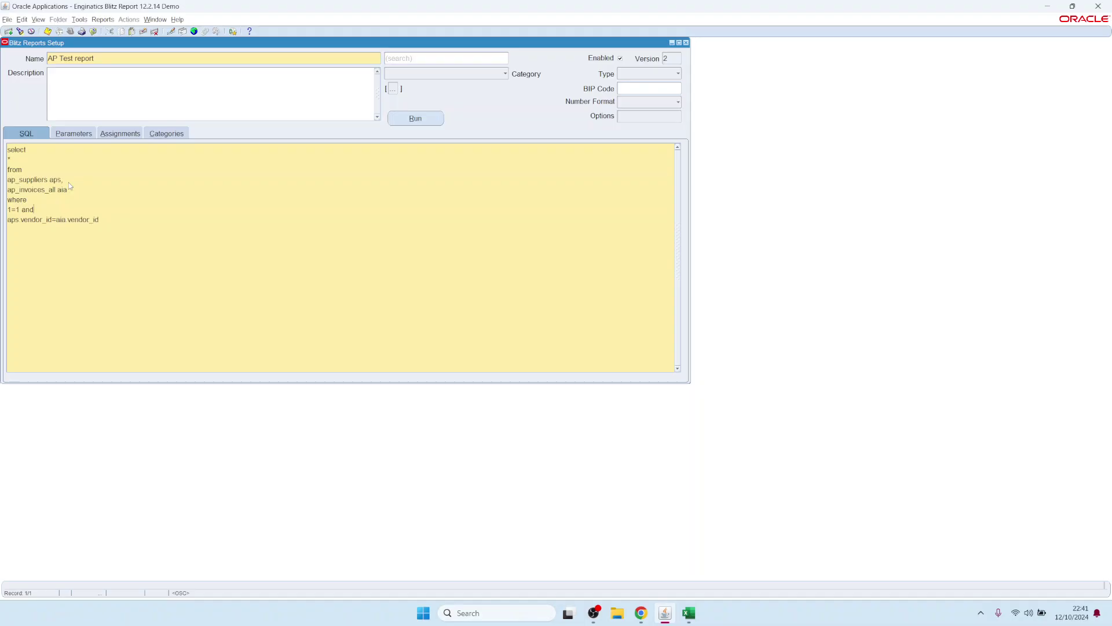
Replace the asterisk in the select list with aps.vendor_name, aps.segment1 vendor_number and aia.*.
key(shift+Left)
text(aps.vendor_name,)
key(Return)
text(aps.segme)
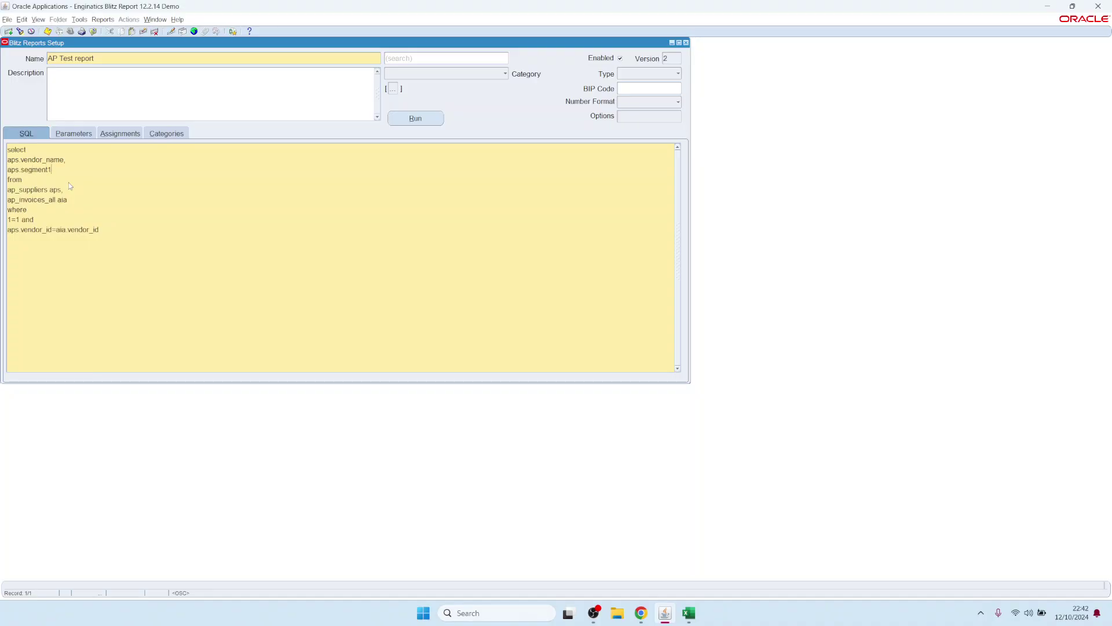
text(nt1 vendor_number,)
key(Return)
text(aia.*)
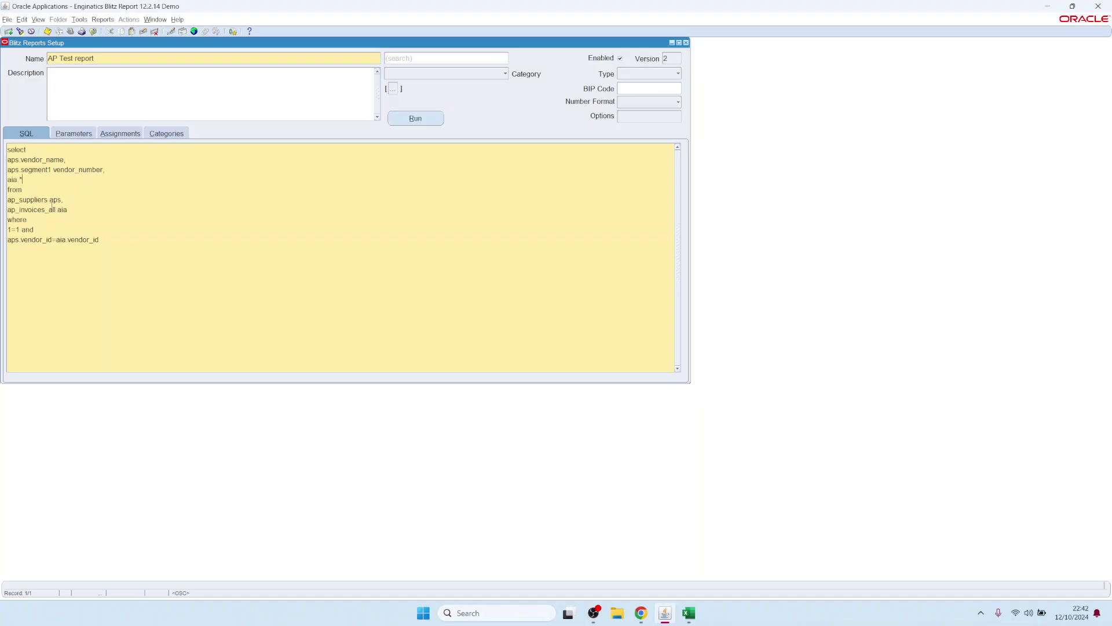
triple_click(35, 210)
Add an Invoice Date From parameter by searching existing parameters for "invoic" and copying the one from AP Intercompany Invoice Details.
click(75, 134)
click(90, 182)
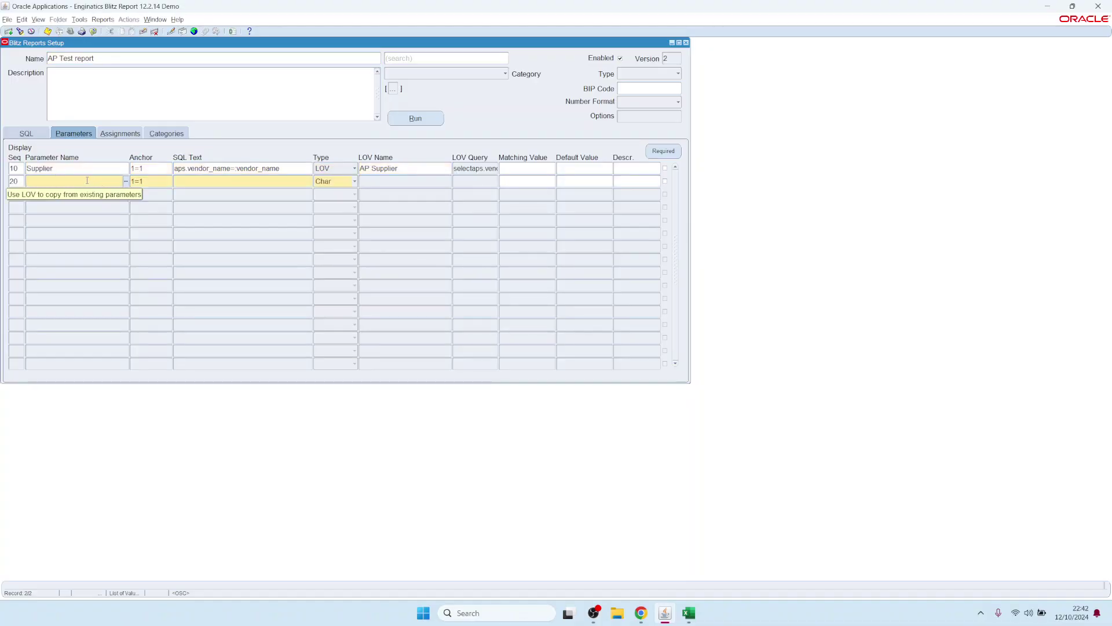
key(ctrl+l)
text(inv%)
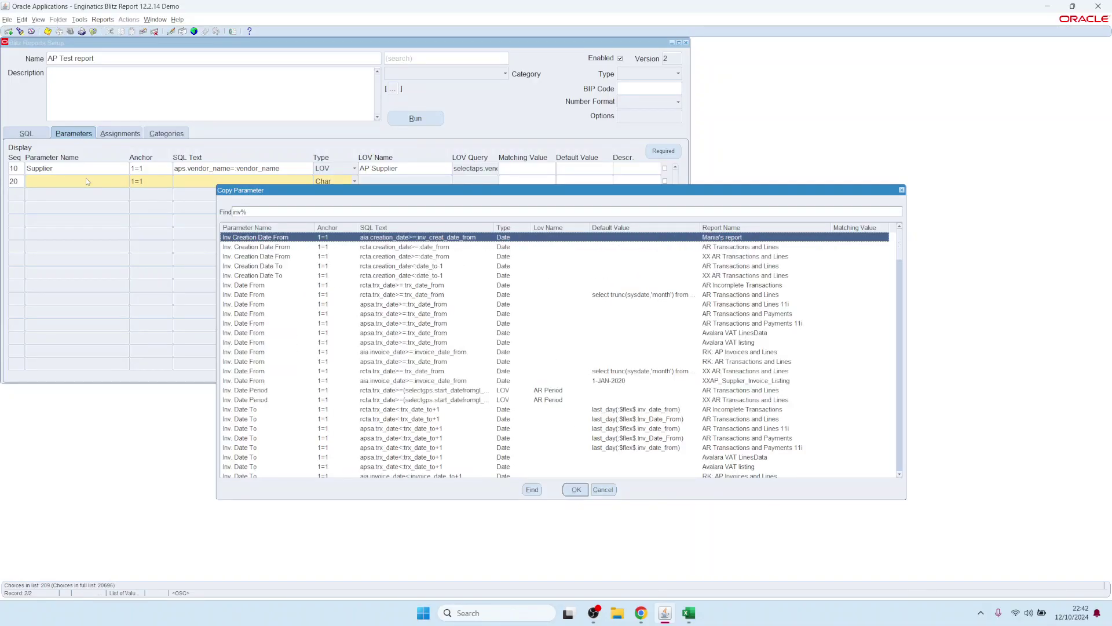
key(Down)
key(Down)
key(Down)
key(Down)
key(Down)
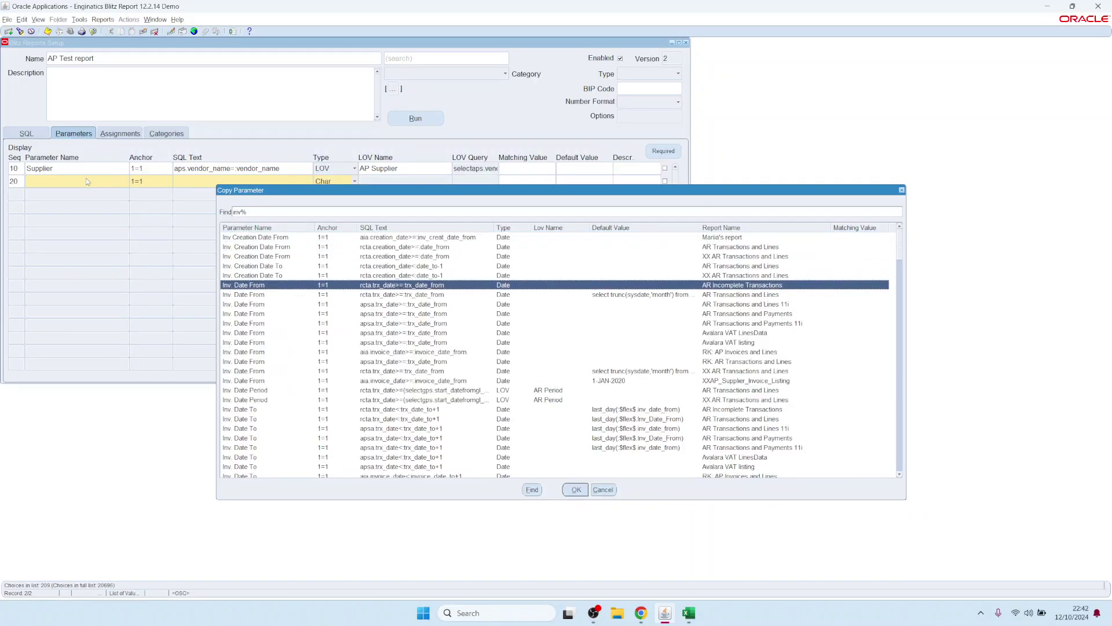
text(oic)
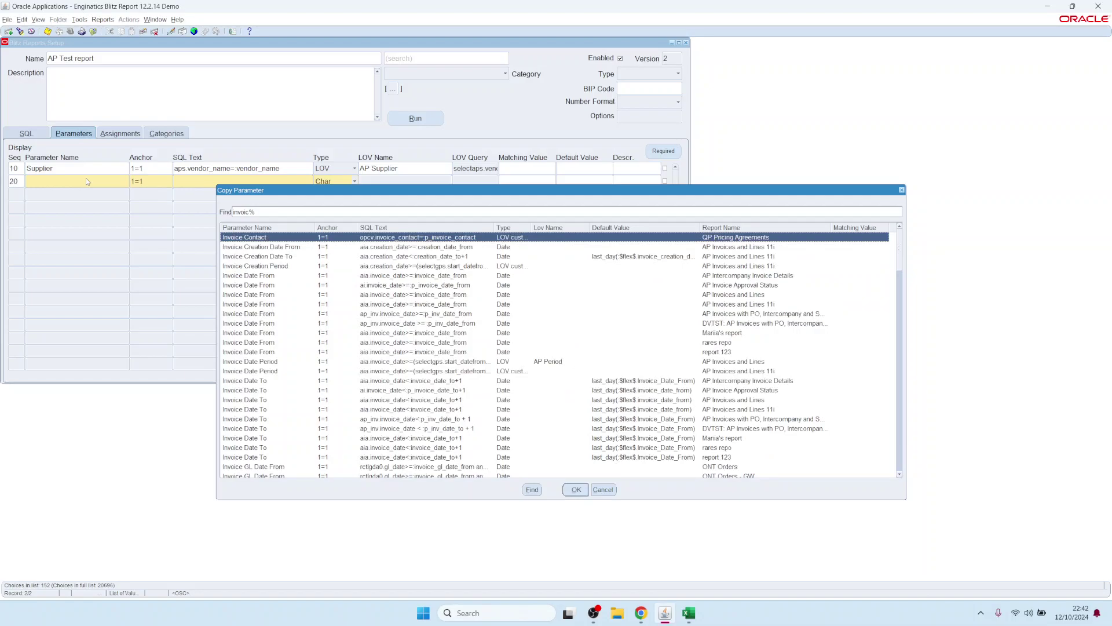
key(Down)
key(Down)
key(Down)
key(Down)
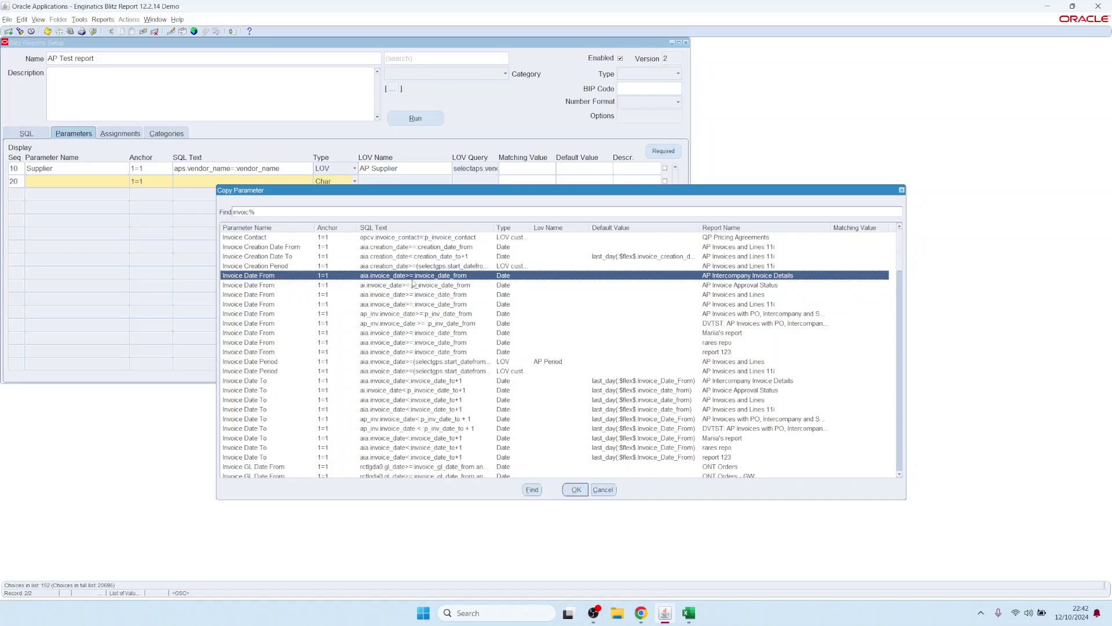
double_click(430, 276)
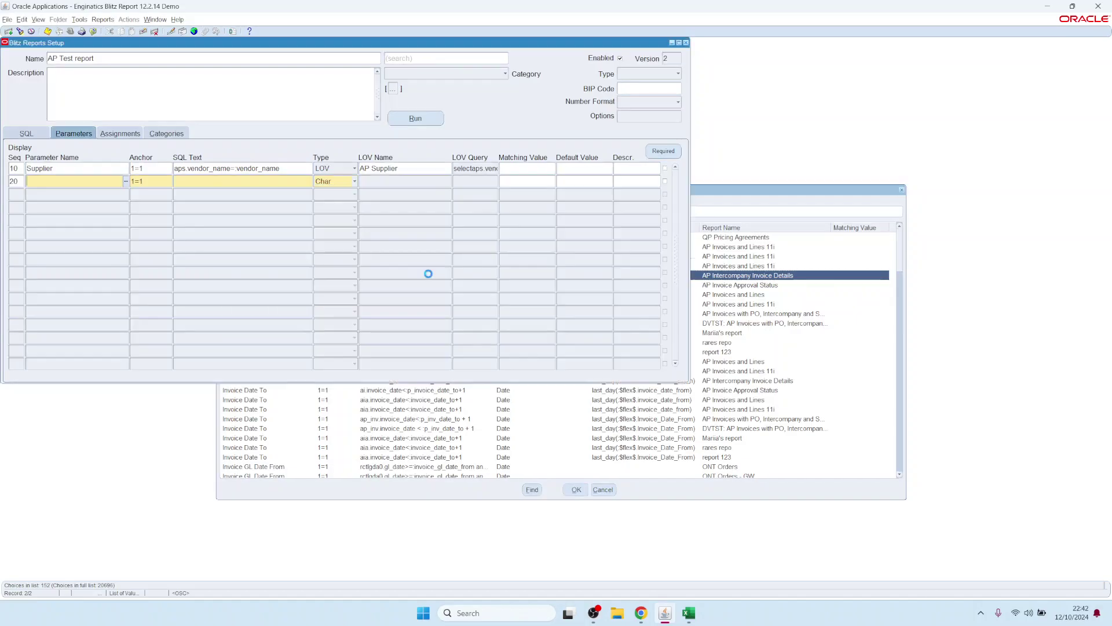
Add an Invoice Date To parameter by searching existing parameters for "invoic" and copying one based on aia.invoice_date<:invoice_date_to+1.
click(70, 194)
double_click(70, 194)
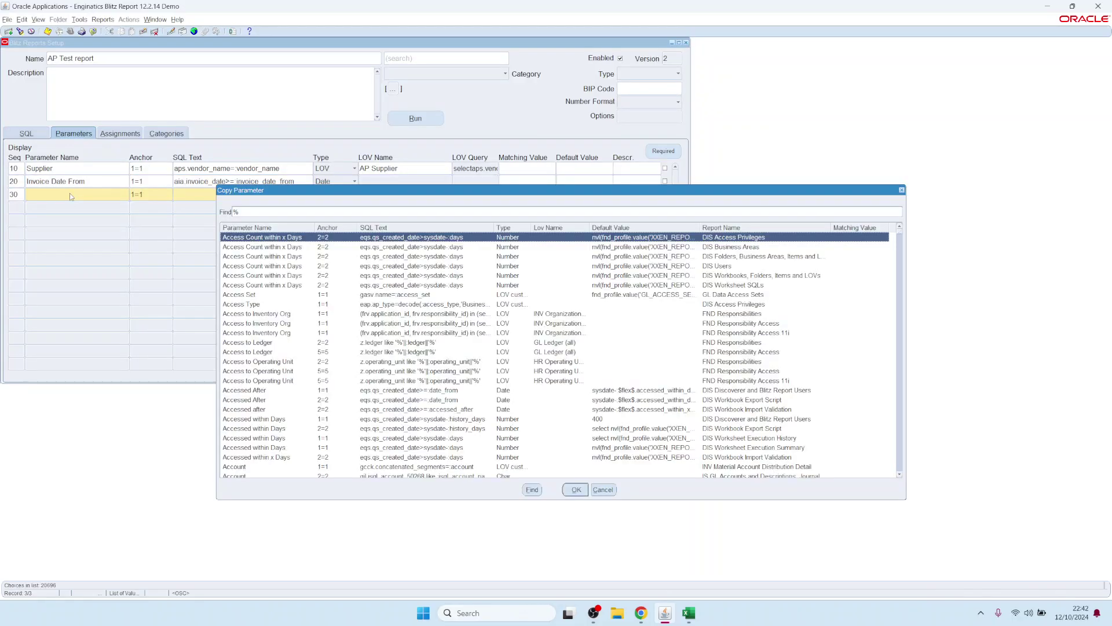
text(invoic)
key(Down)
key(Down)
key(Down)
key(Down)
key(Down)
key(Down)
key(Down)
key(Down)
key(Down)
key(Down)
key(Down)
key(Down)
key(Down)
key(Down)
key(Down)
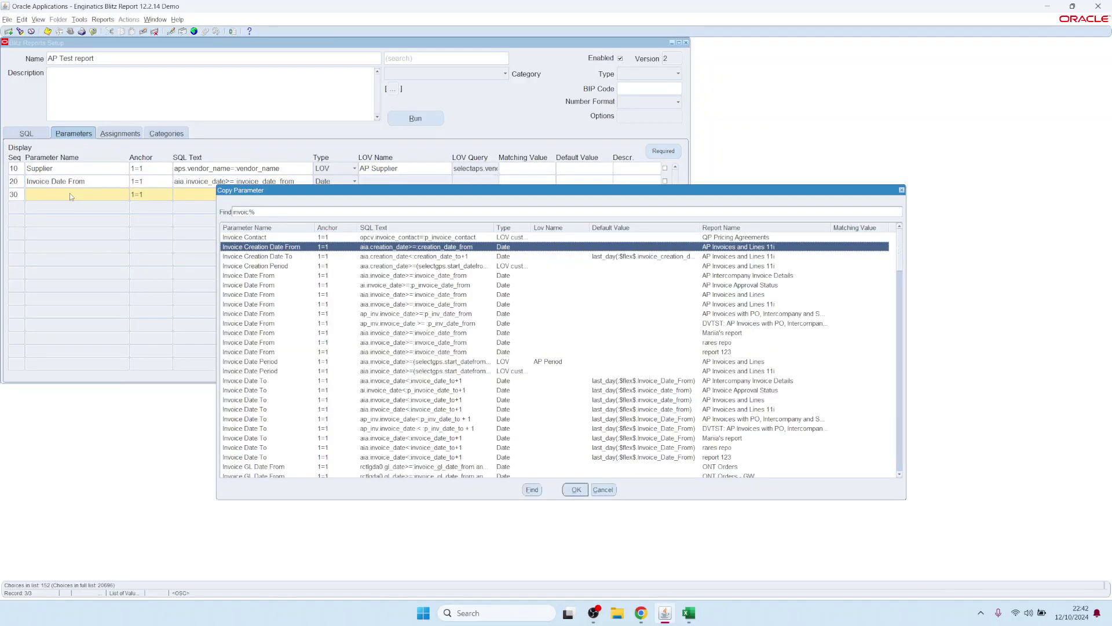
key(Return)
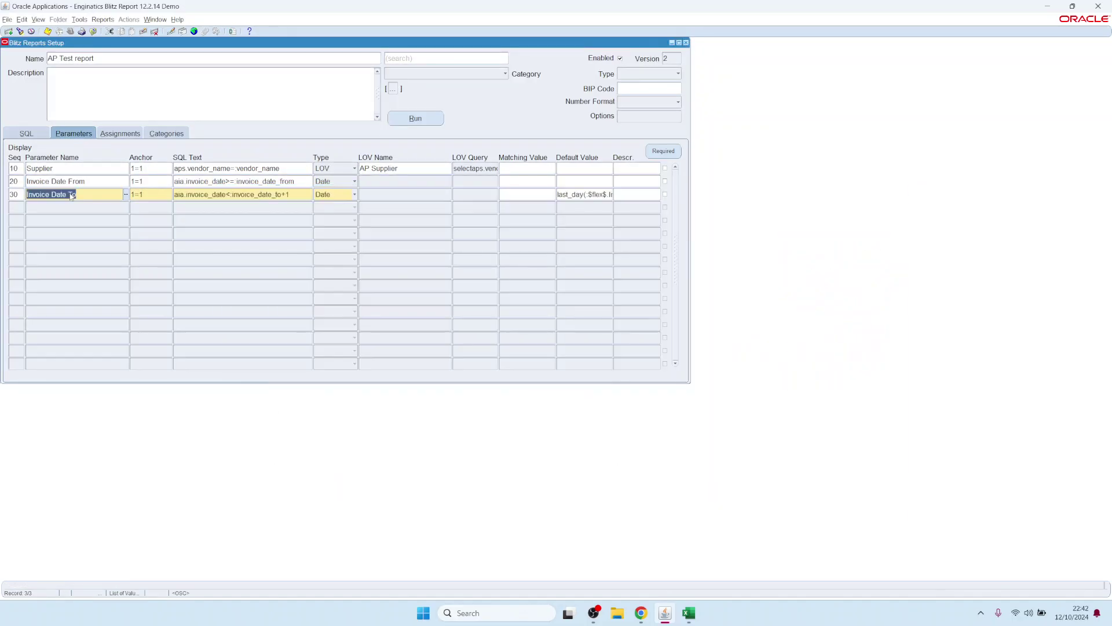
mouse_move(581, 193)
Create an Invoice Creation Date From parameter of type Date with the SQL text aia.creation_date>=:inv_create_date_from.
click(69, 206)
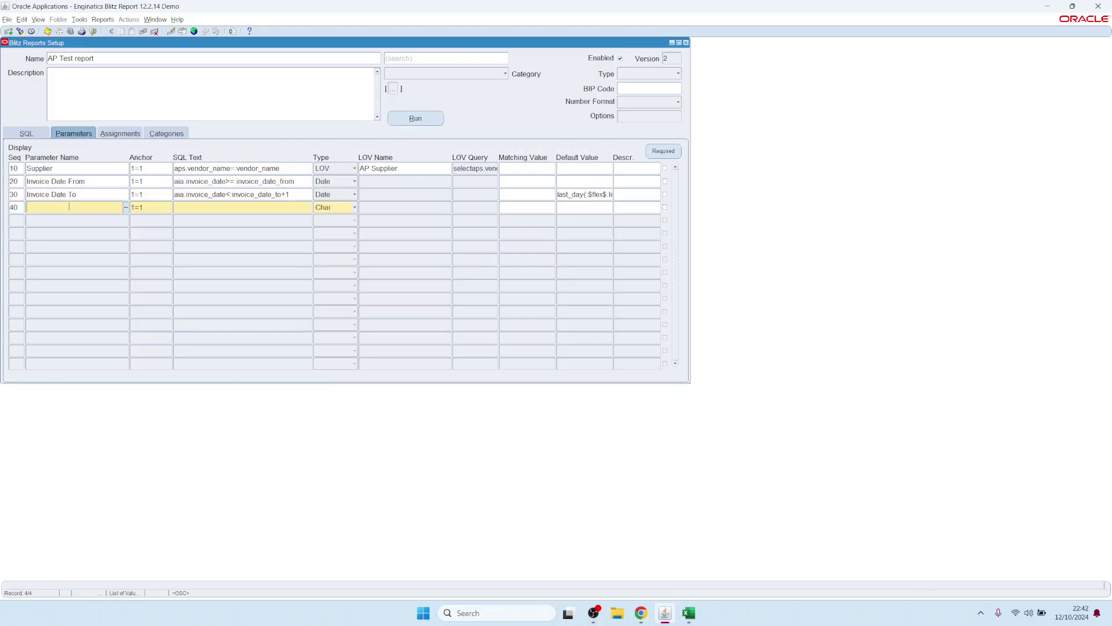
mouse_move(58, 208)
text(Invoice )
text(Creat)
text(ion)
key(BackSpace)
text(on Date From)
key(Tab)
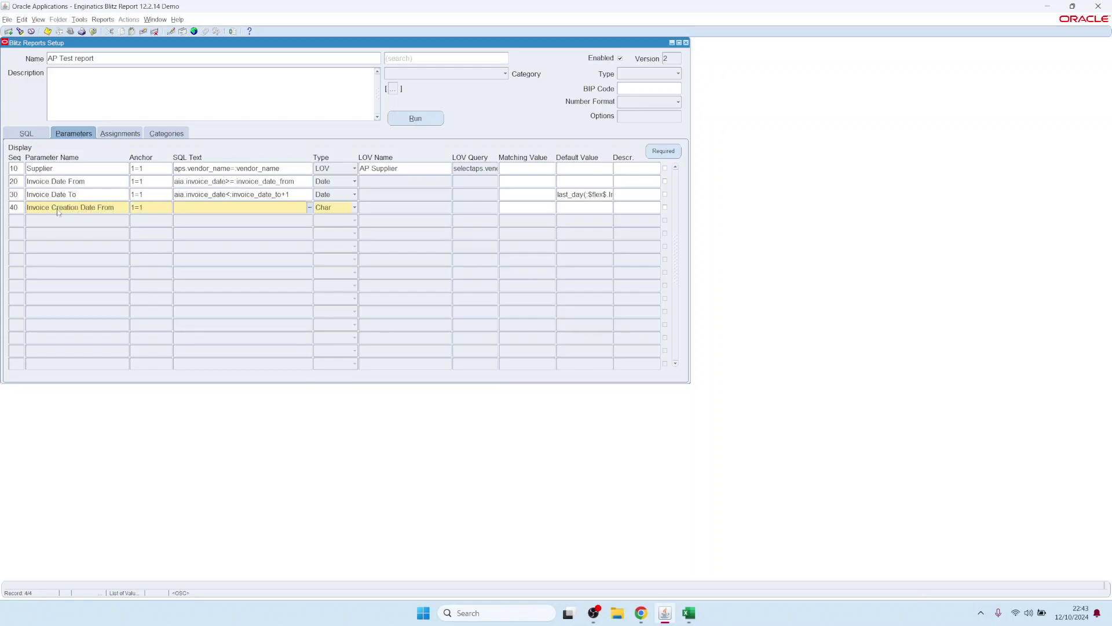
text(aia.creation_date)
text(>= inv_create_date_from)
key(Tab)
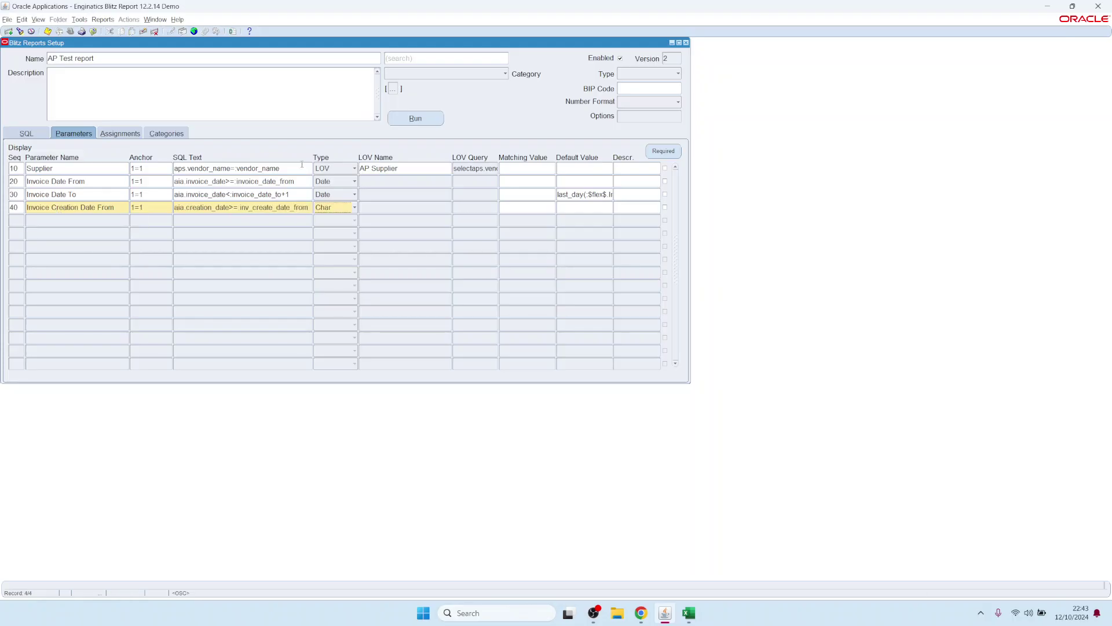
click(336, 208)
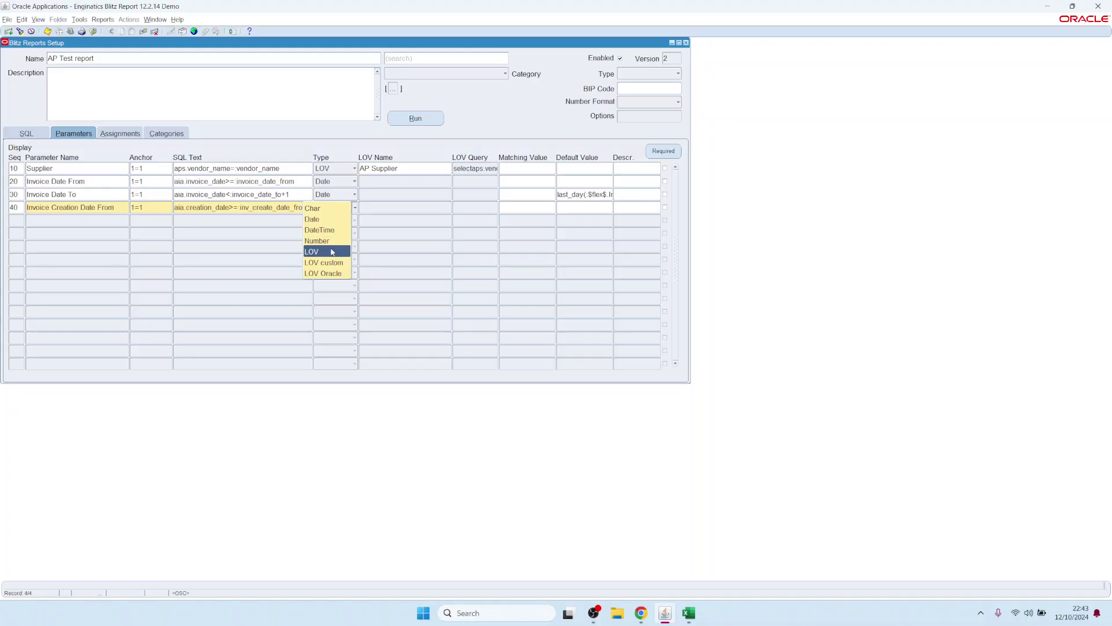
click(325, 219)
Run AP Test report with Invoice Creation Date From set to 01-JAN-2022 and look through the output's columns.
click(414, 118)
click(528, 314)
text(1jan22)
key(Tab)
click(436, 240)
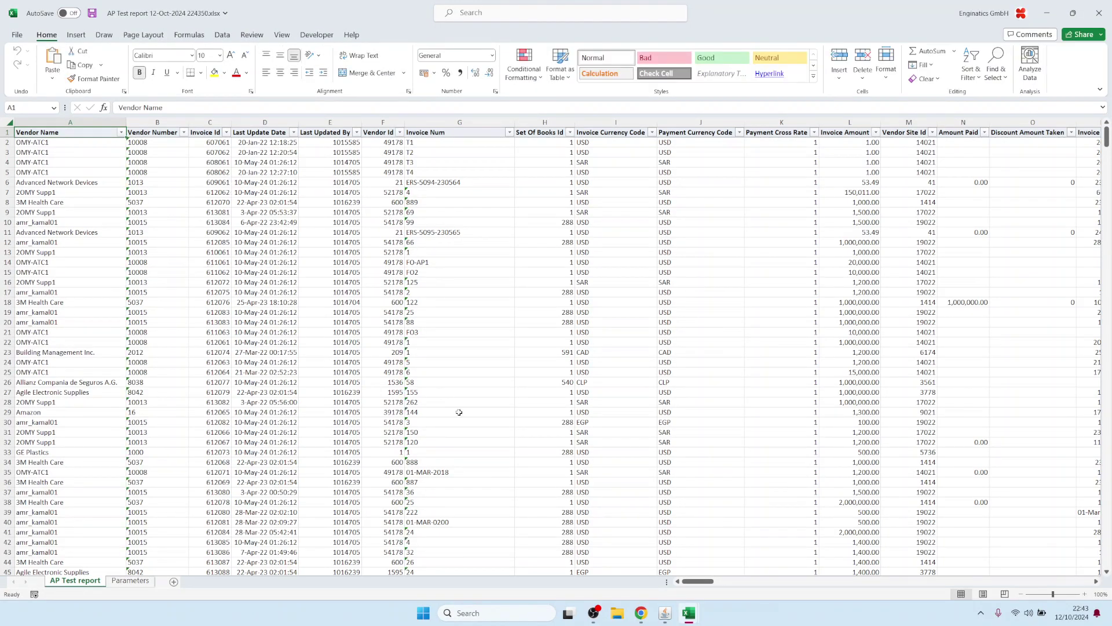
drag(696, 583, 995, 623)
drag(996, 581, 698, 581)
Switch to Oracle Applications and create a new template for AP Test report that displays only Vendor Name and Vendor Number.
click(665, 613)
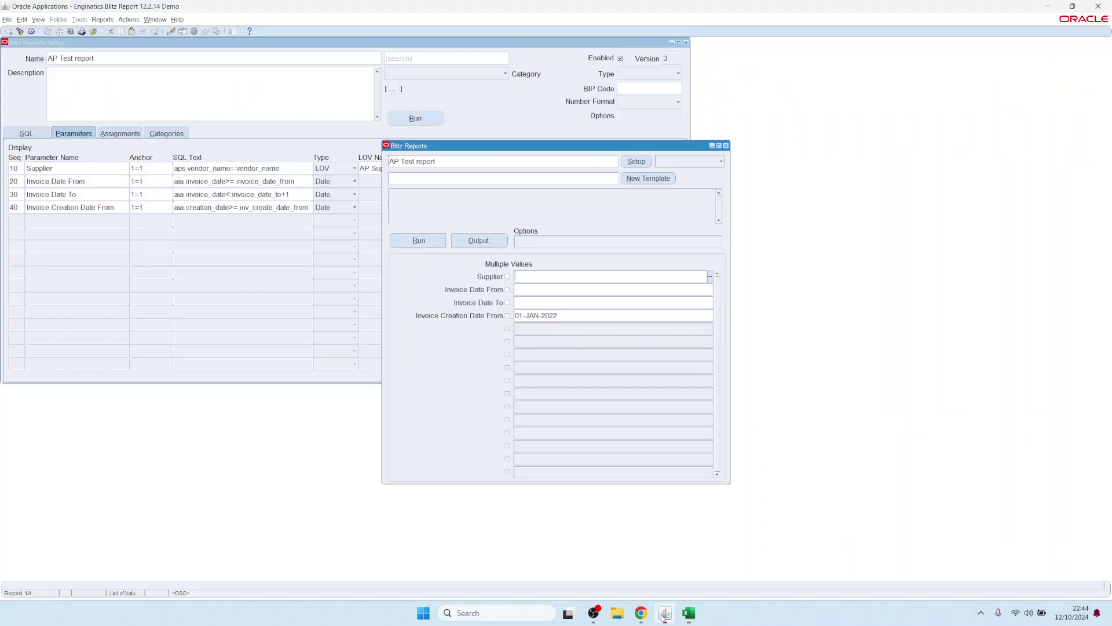
click(584, 177)
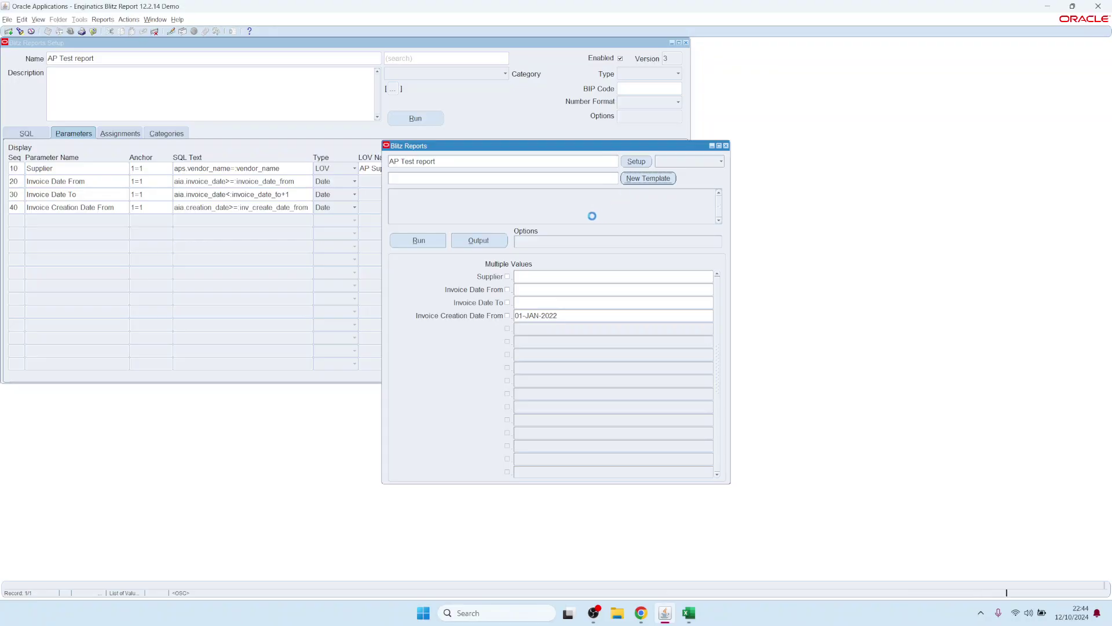
click(414, 314)
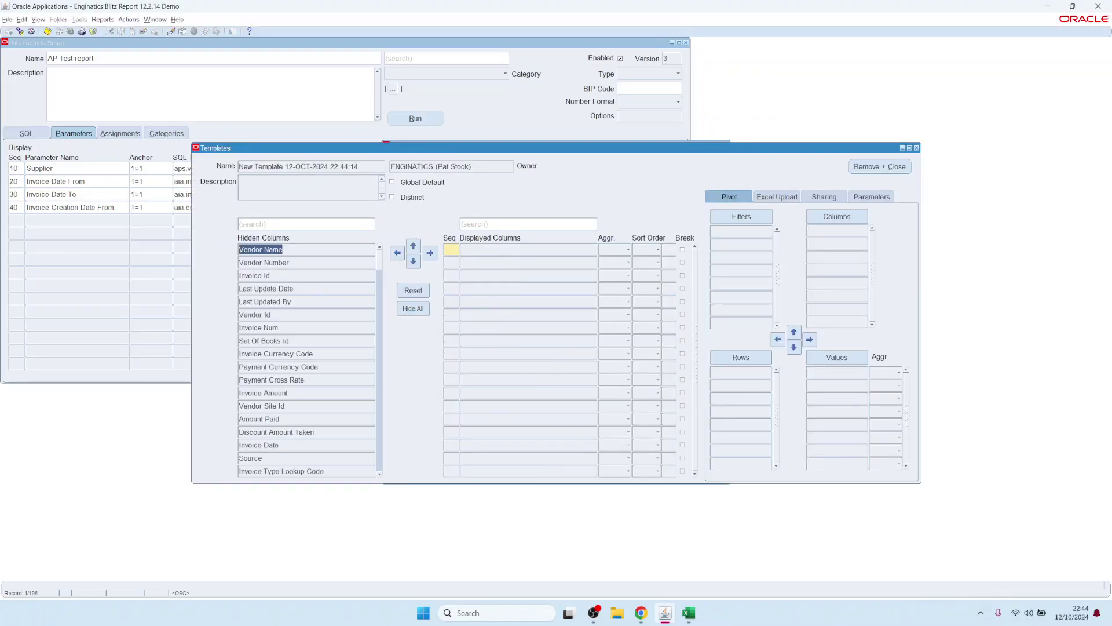
shift+click(301, 263)
click(429, 255)
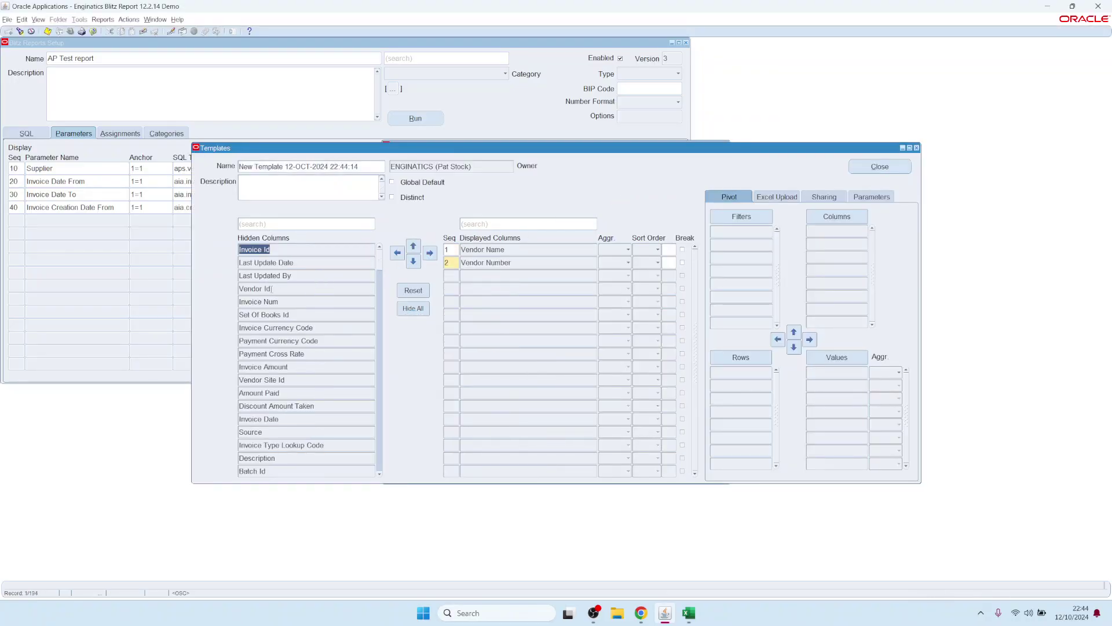
Add Invoice Num, Invoice Currency Code, Invoice Amount, Amount Paid, Invoice Date, Source and Invoice Type Lookup Code to the displayed columns.
click(274, 302)
ctrl+click(278, 327)
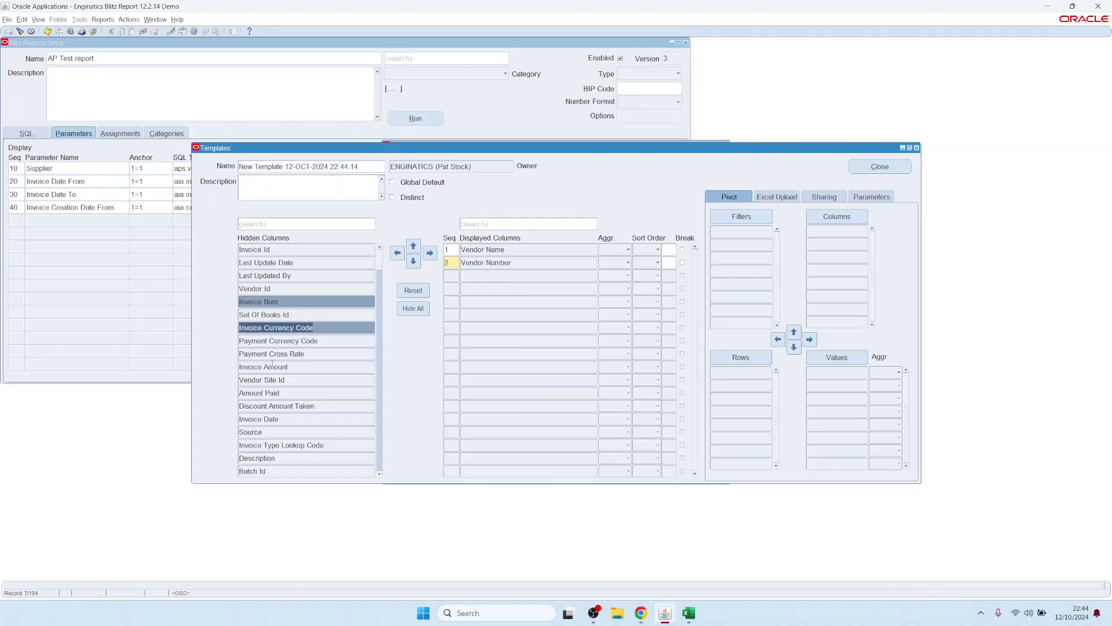
ctrl+click(273, 368)
ctrl+click(265, 393)
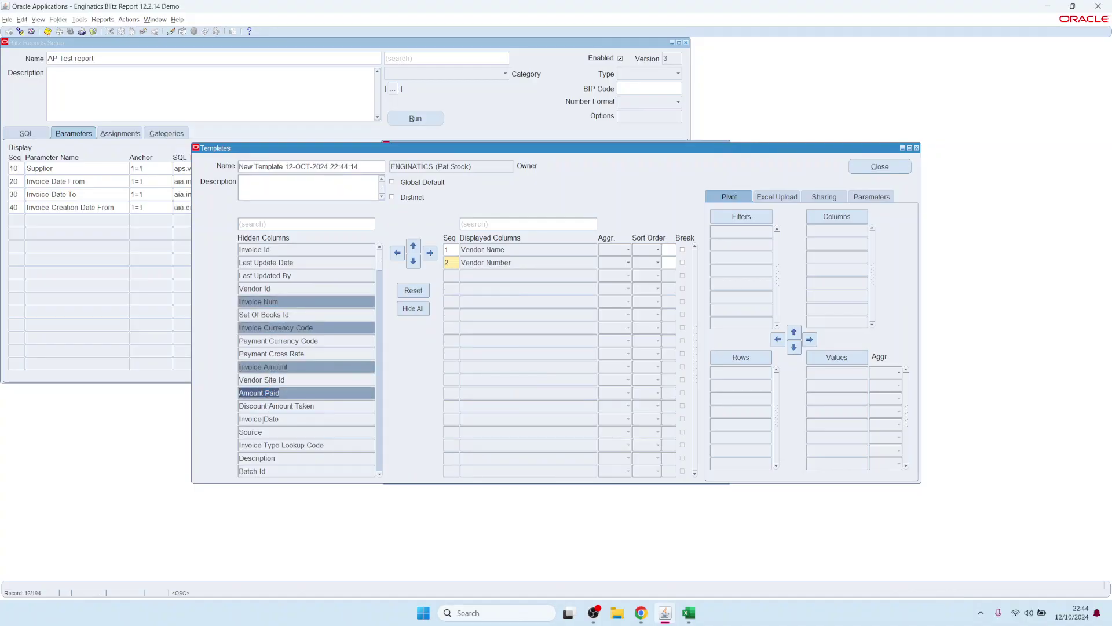
ctrl+click(262, 418)
ctrl+click(260, 432)
ctrl+click(265, 445)
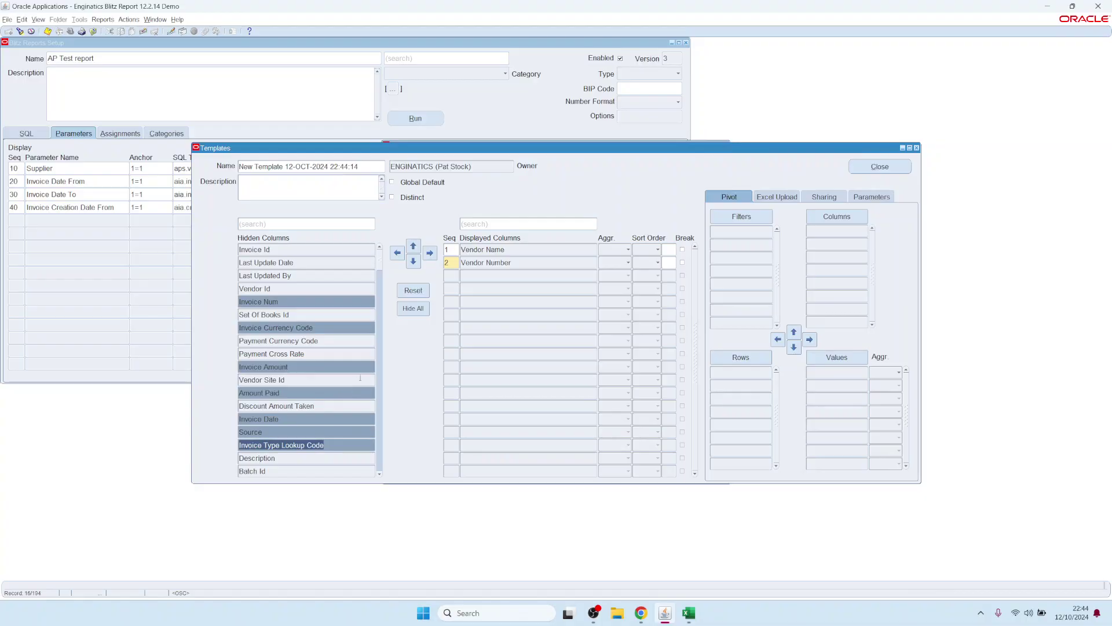
click(431, 253)
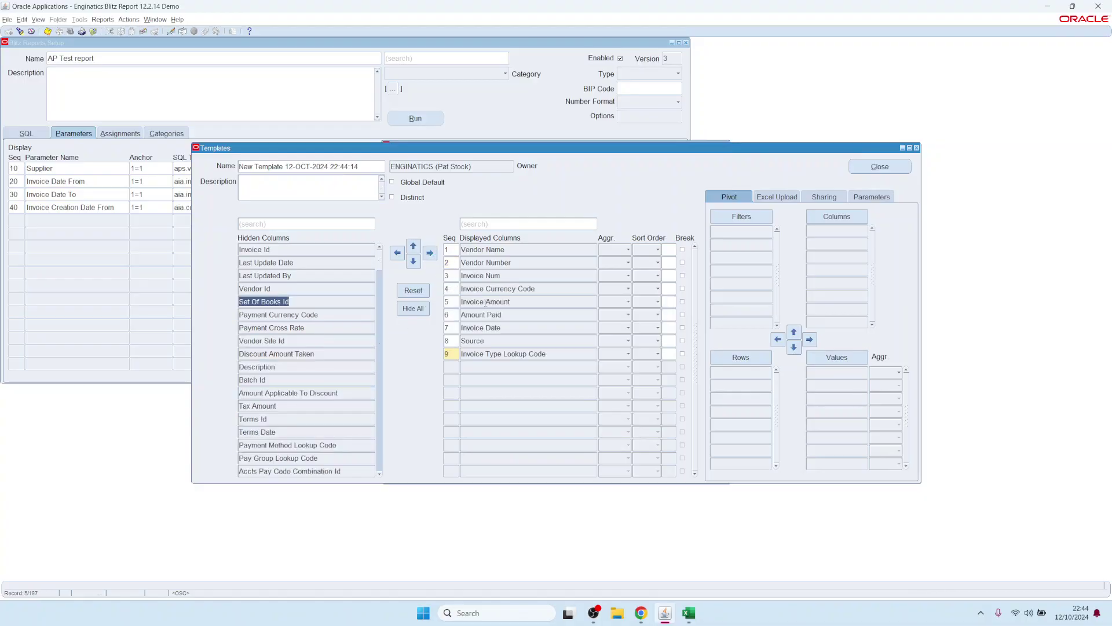
Move Invoice Currency Code, Invoice Amount and Amount Paid below Invoice Type Lookup Code in the displayed columns.
click(501, 290)
shift+click(498, 315)
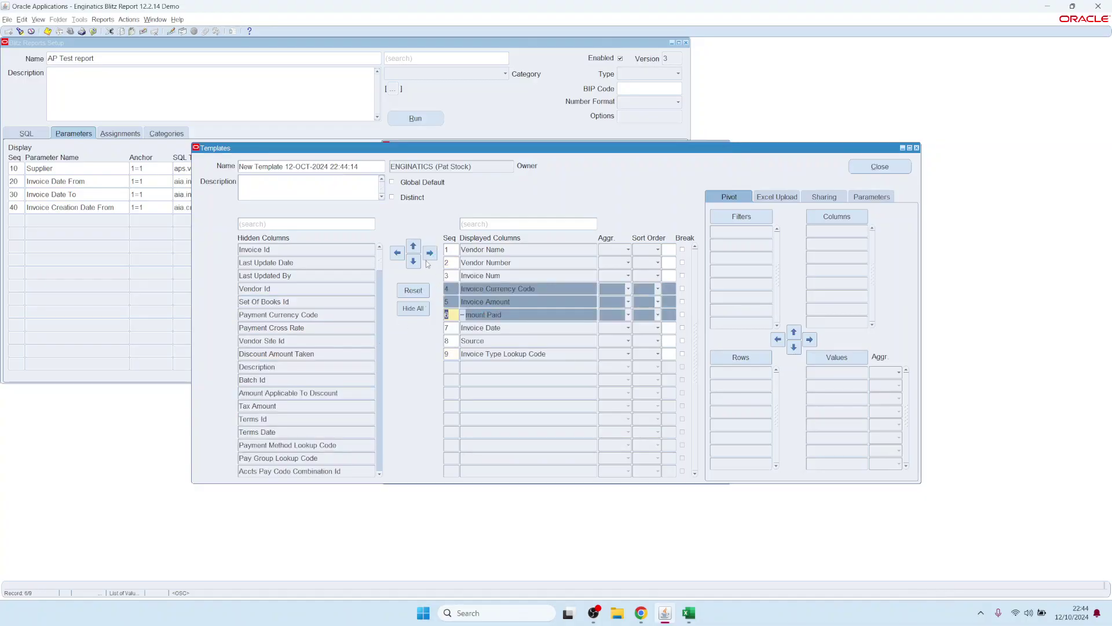
click(412, 246)
click(413, 261)
text(9)
key(Tab)
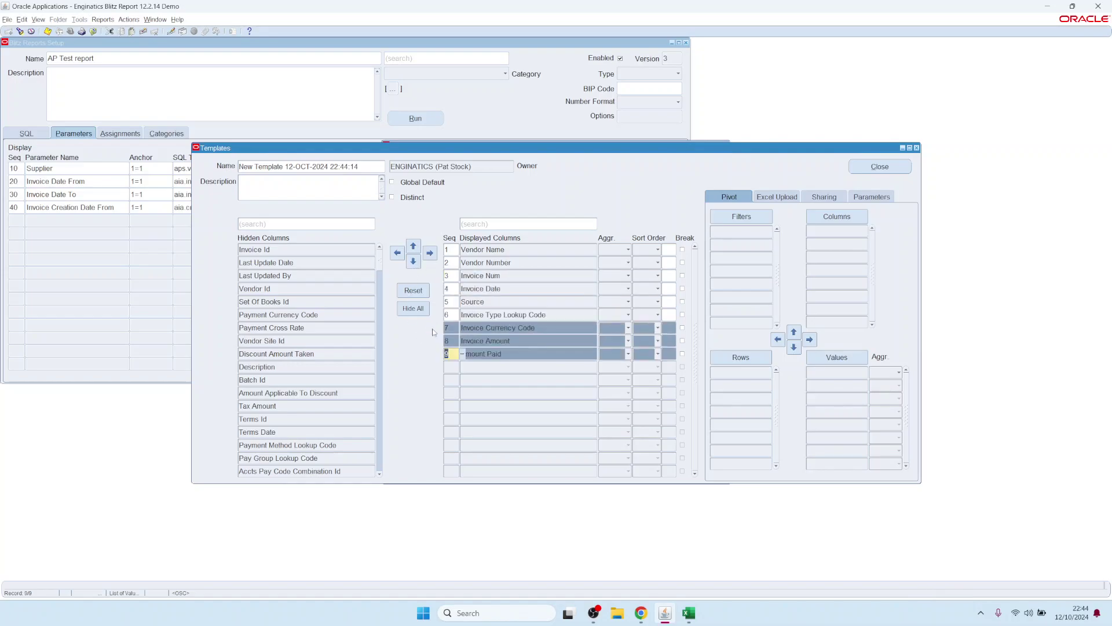
Close the template and run AP Test report with it to open the output in Excel.
drag(739, 151, 814, 187)
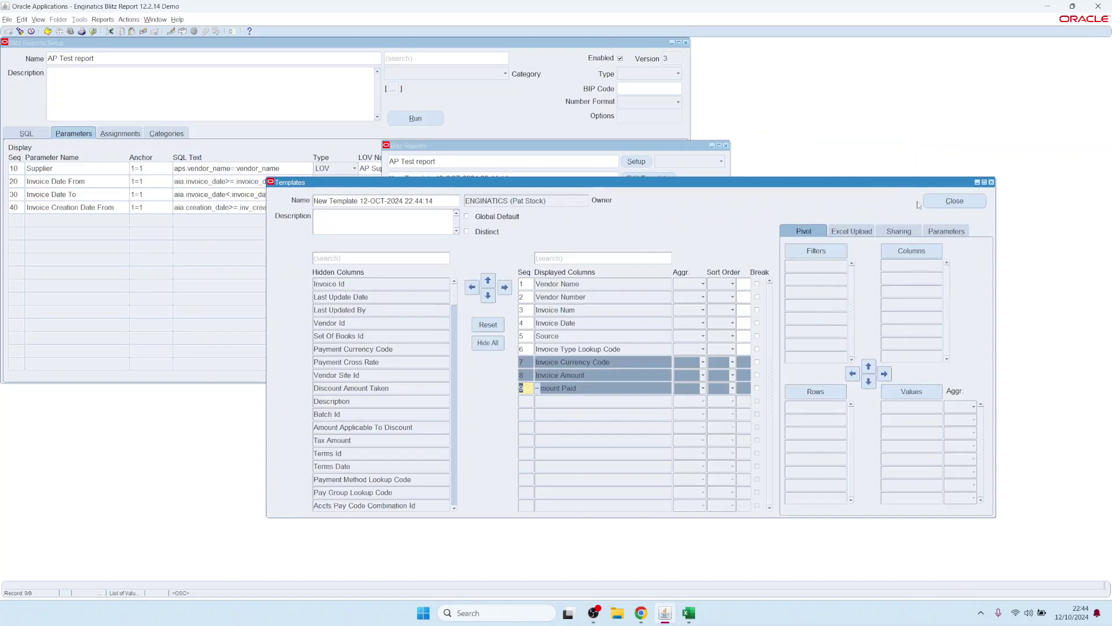
click(955, 204)
click(424, 246)
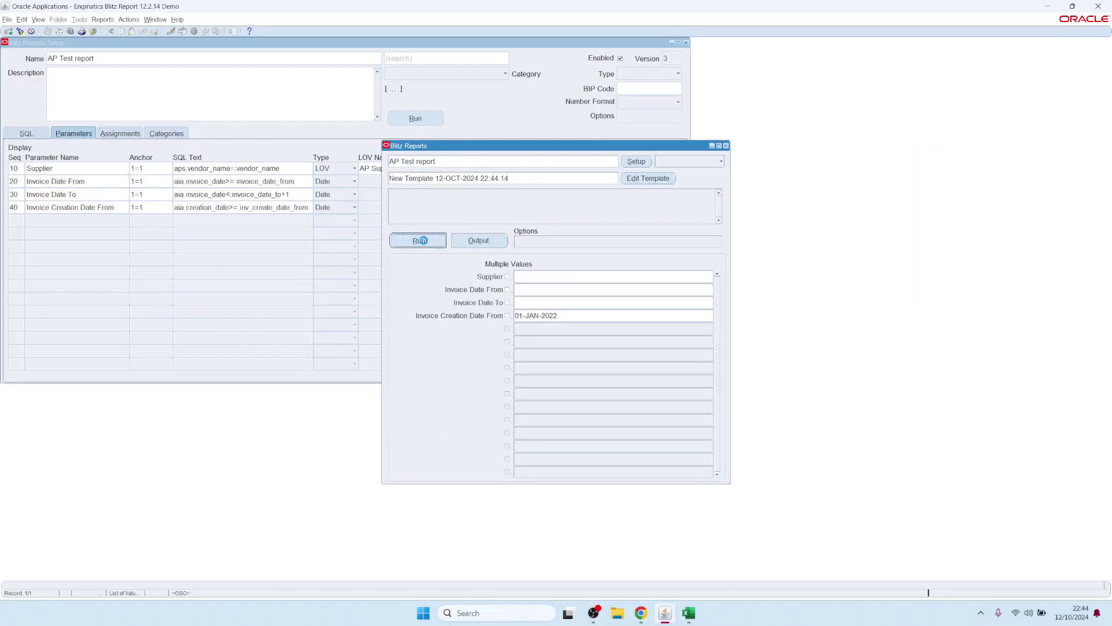
drag(179, 102, 158, 98)
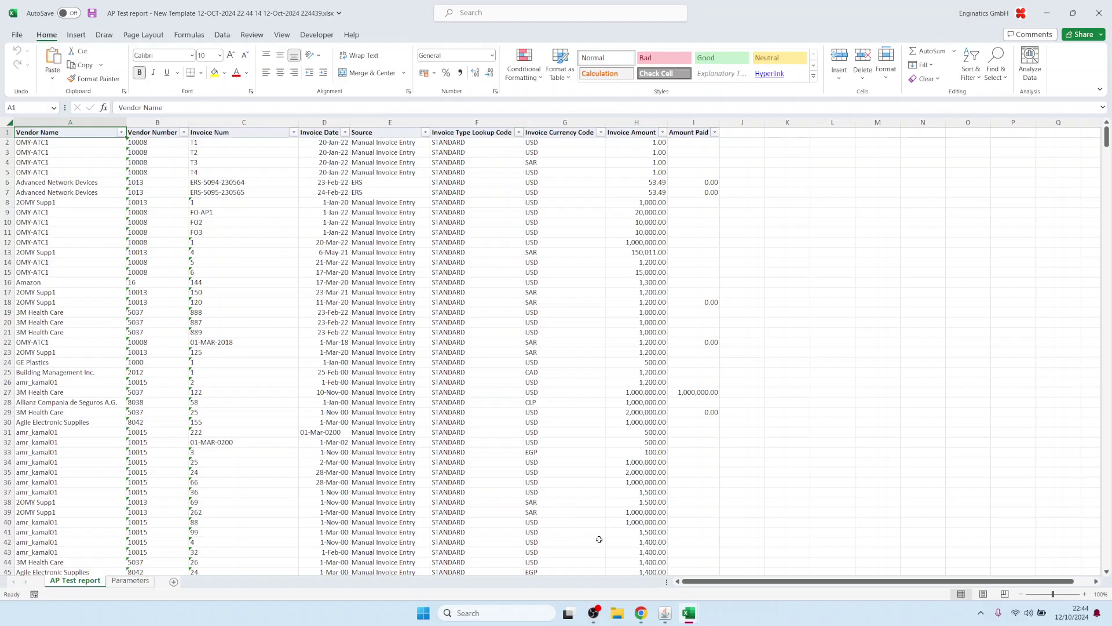
Switch back to Oracle Applications, clear the Invoice Creation Date From value and run the report without any parameter value.
click(664, 613)
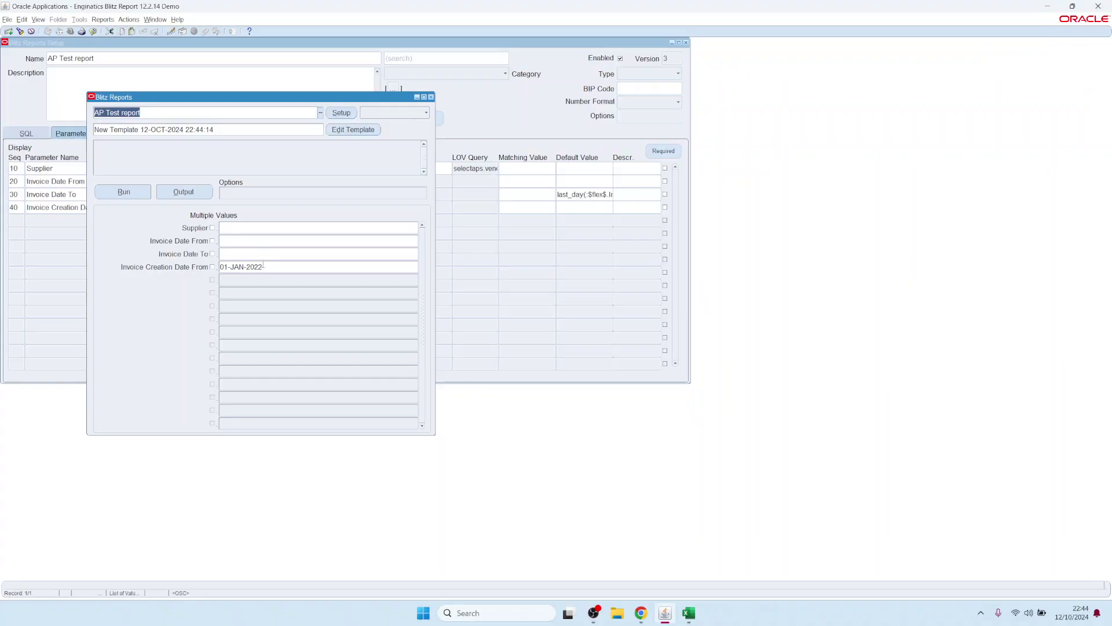
click(273, 266)
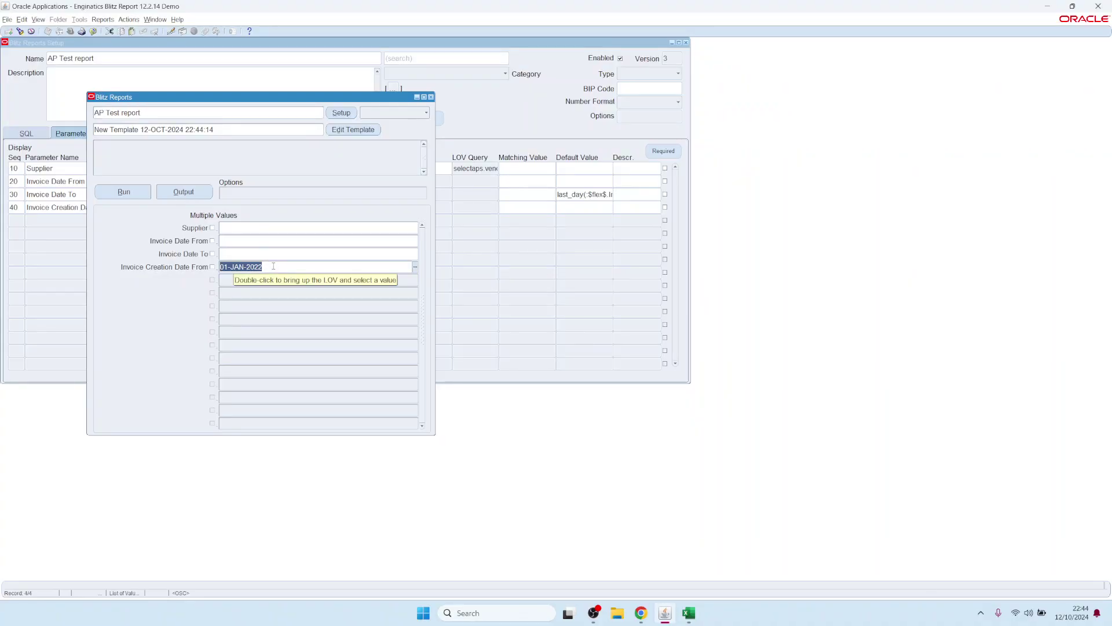
key(BackSpace)
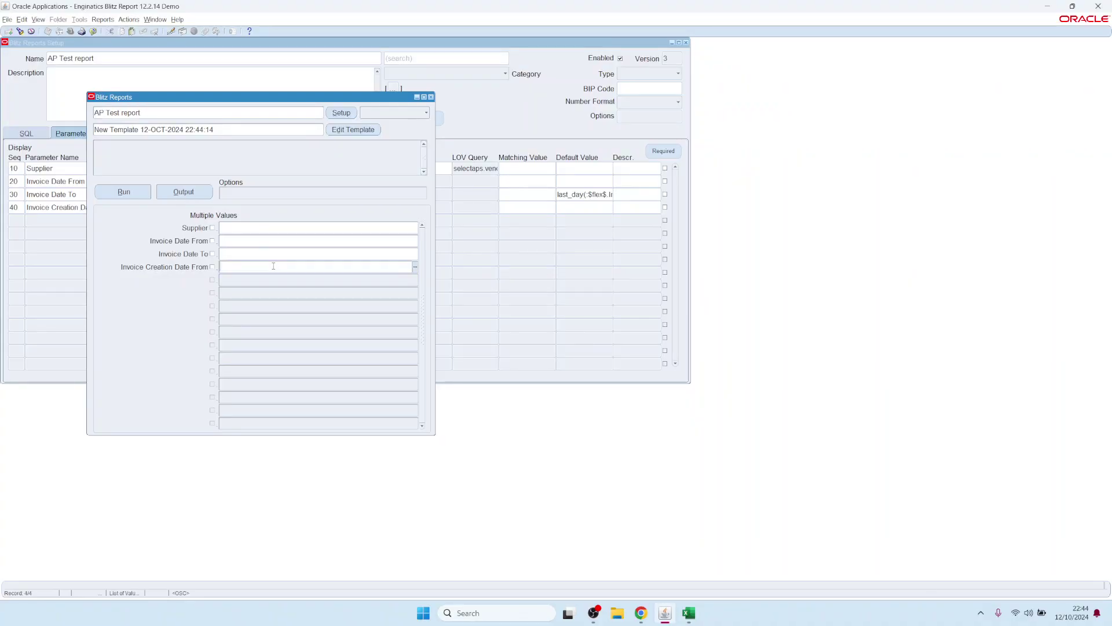
click(125, 198)
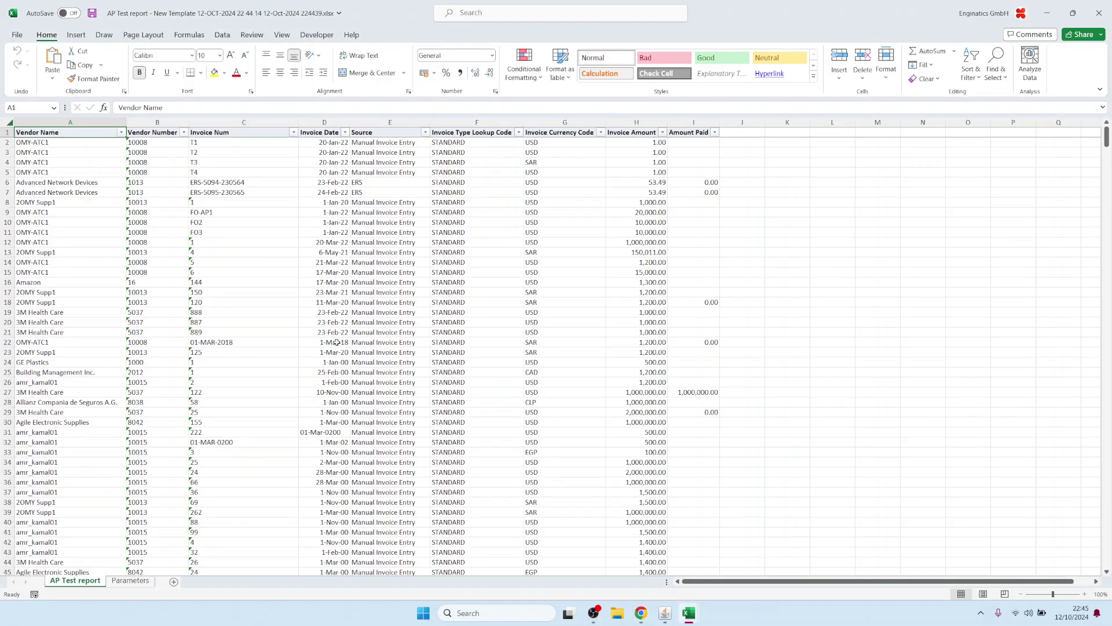
click(197, 294)
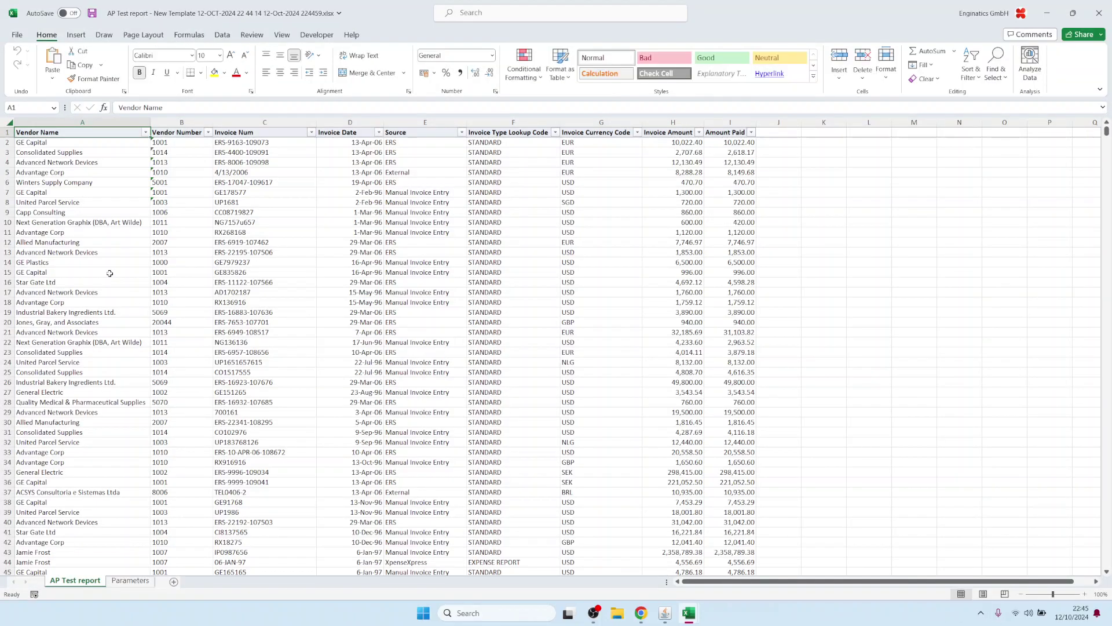
Examine the unrestricted report output in Excel down to its last row.
click(110, 273)
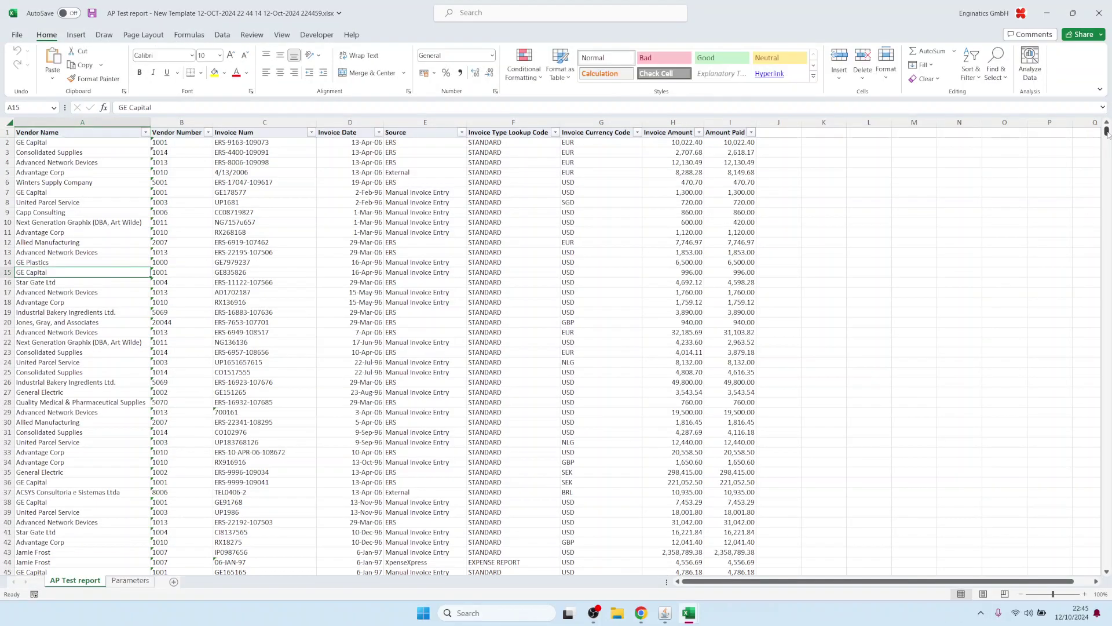
drag(1110, 181, 1111, 538)
click(123, 320)
key(ctrl+Down)
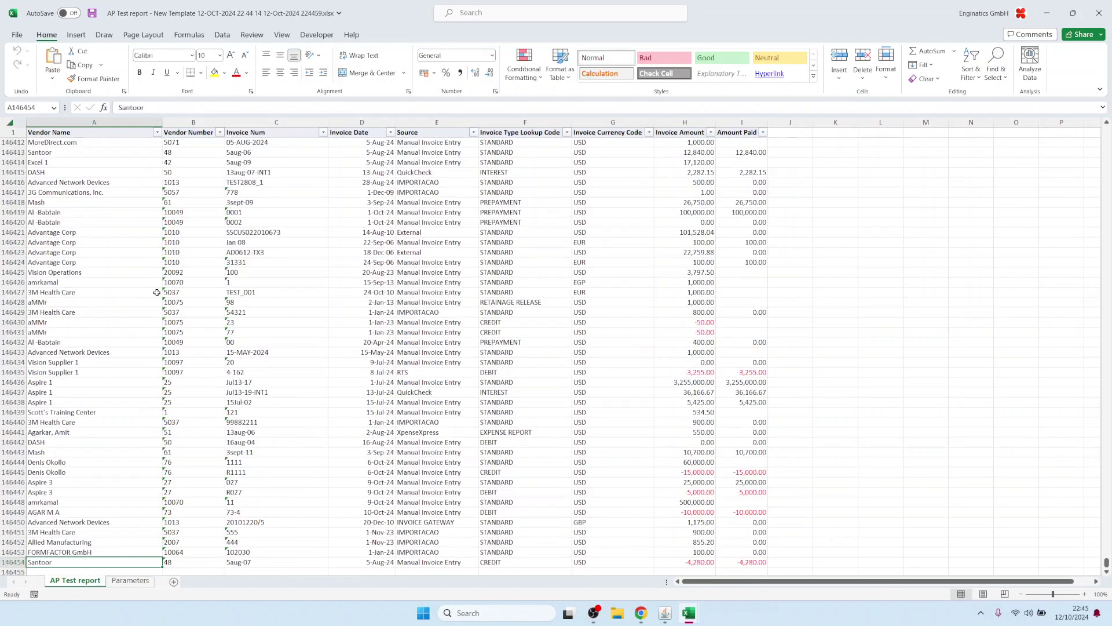
click(362, 332)
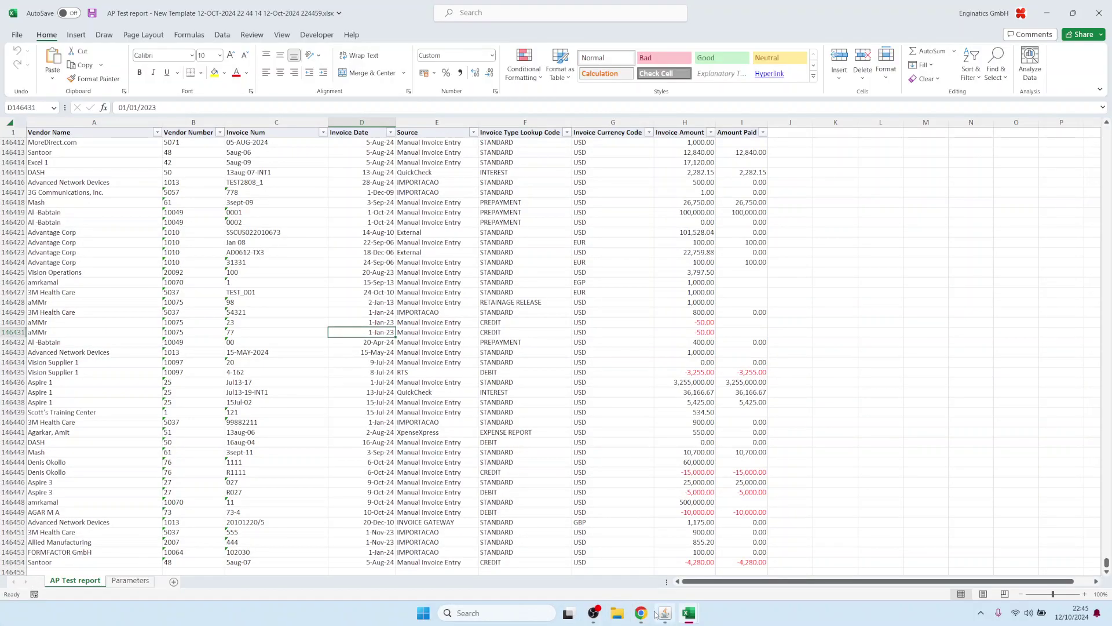
Switch to Oracle Applications, mark Invoice Date From and Invoice Date To as required, and check them in the report's run window.
mouse_move(665, 618)
click(662, 582)
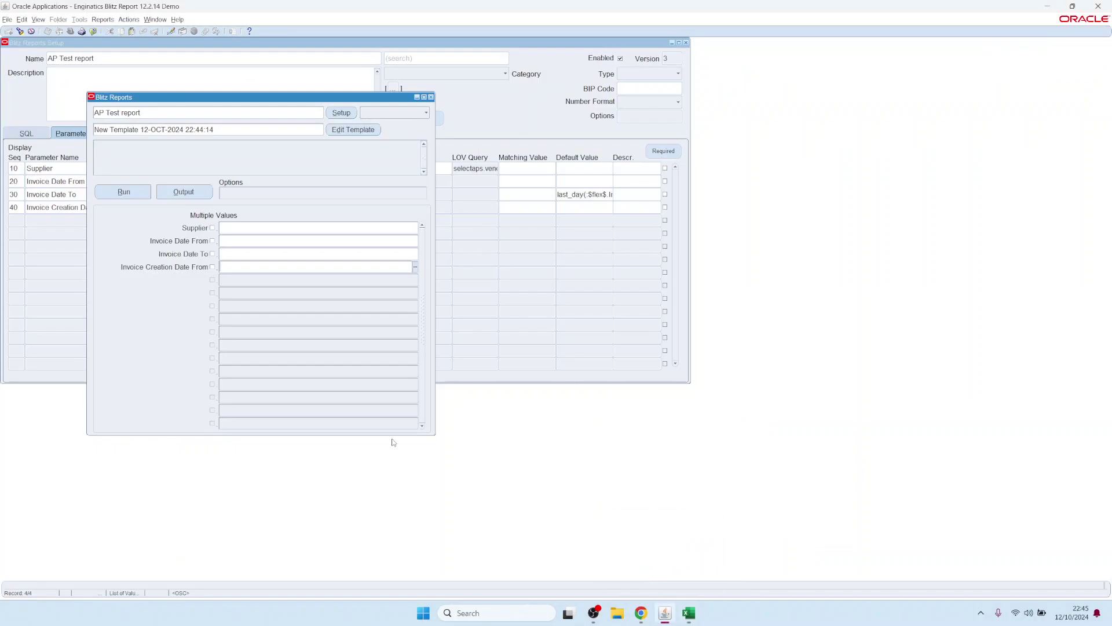
click(316, 241)
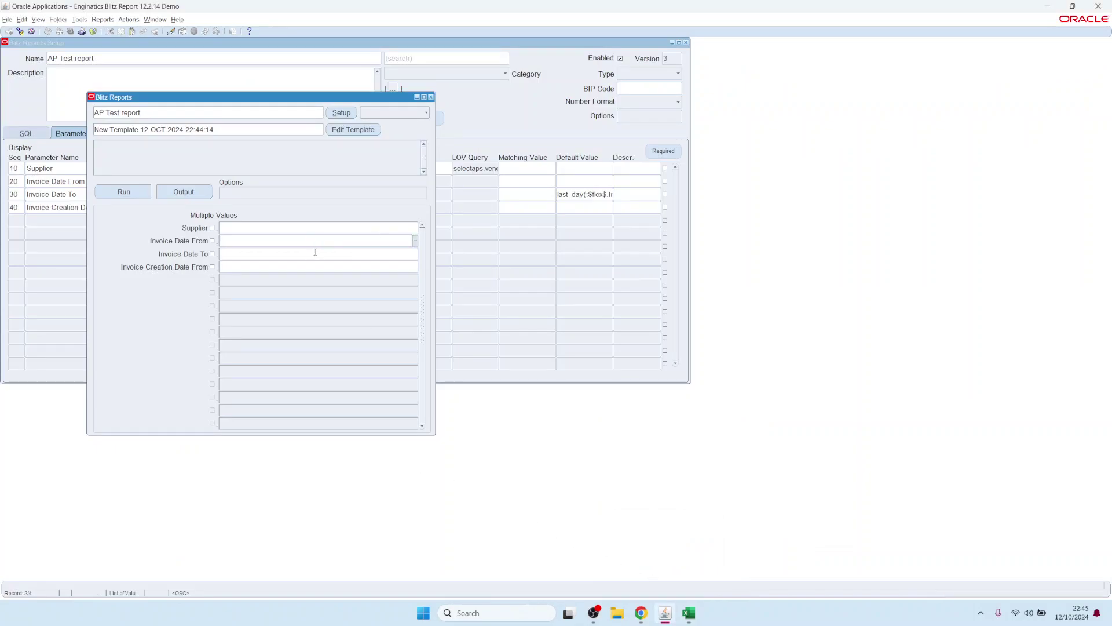
click(342, 114)
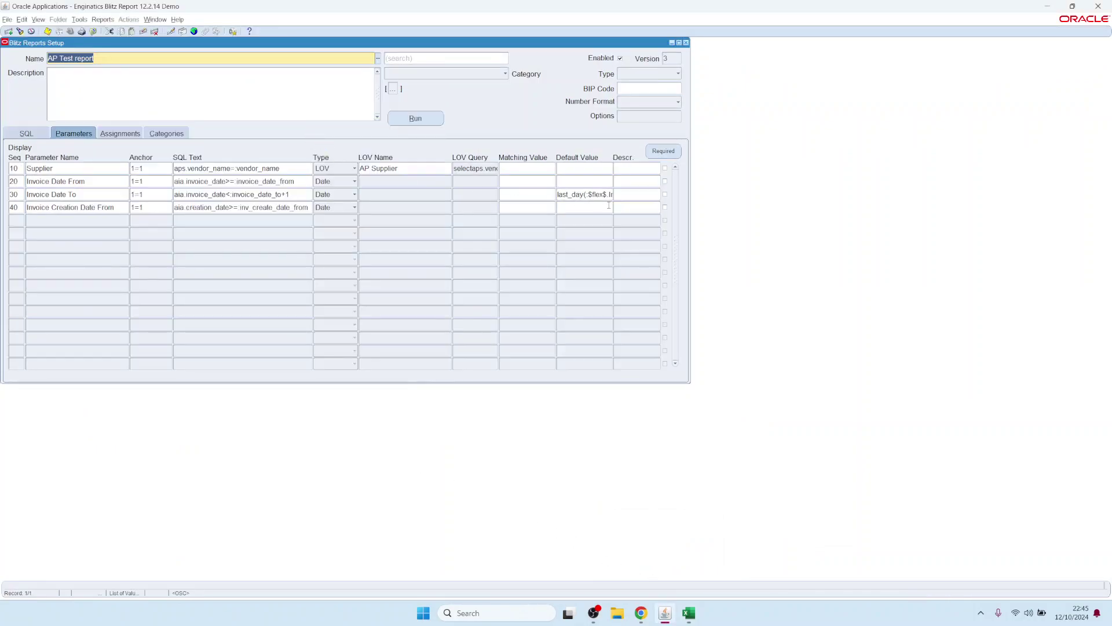
click(665, 182)
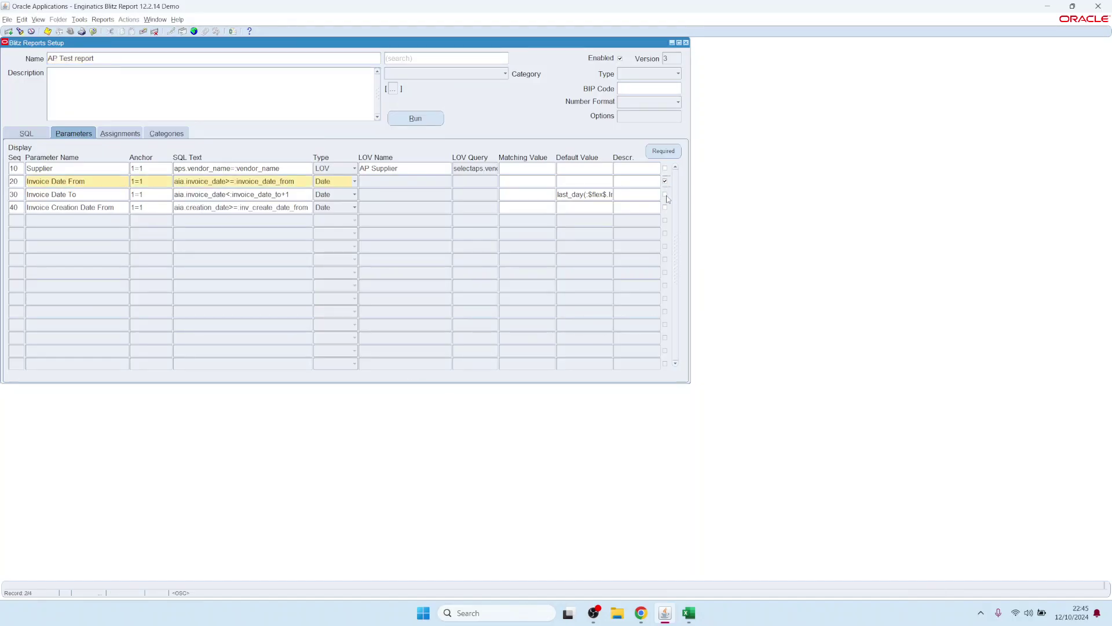
click(665, 195)
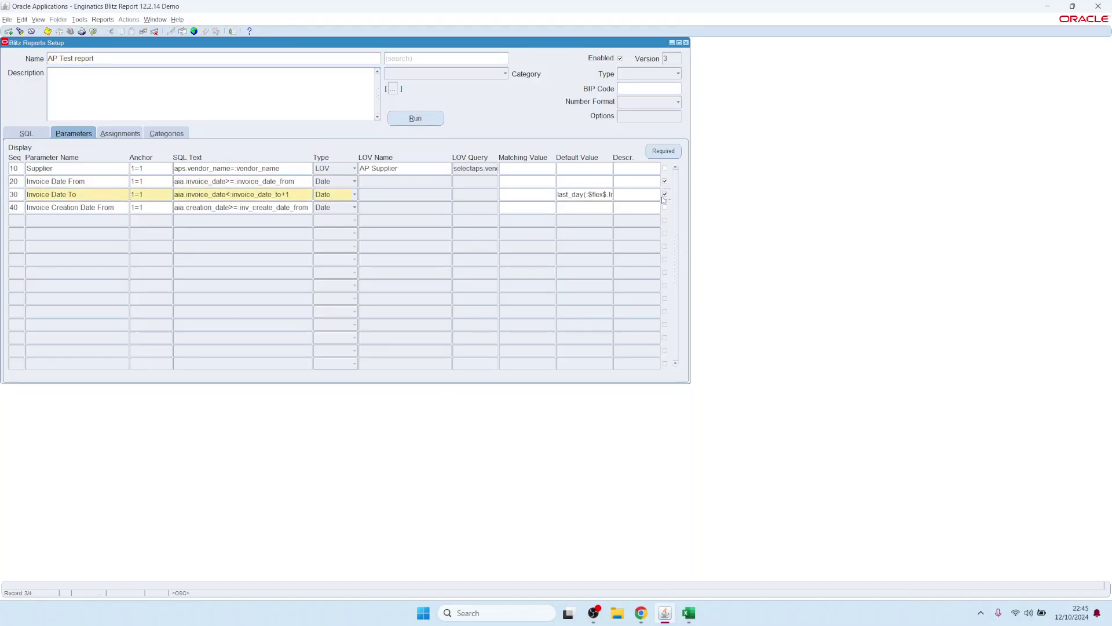
click(422, 119)
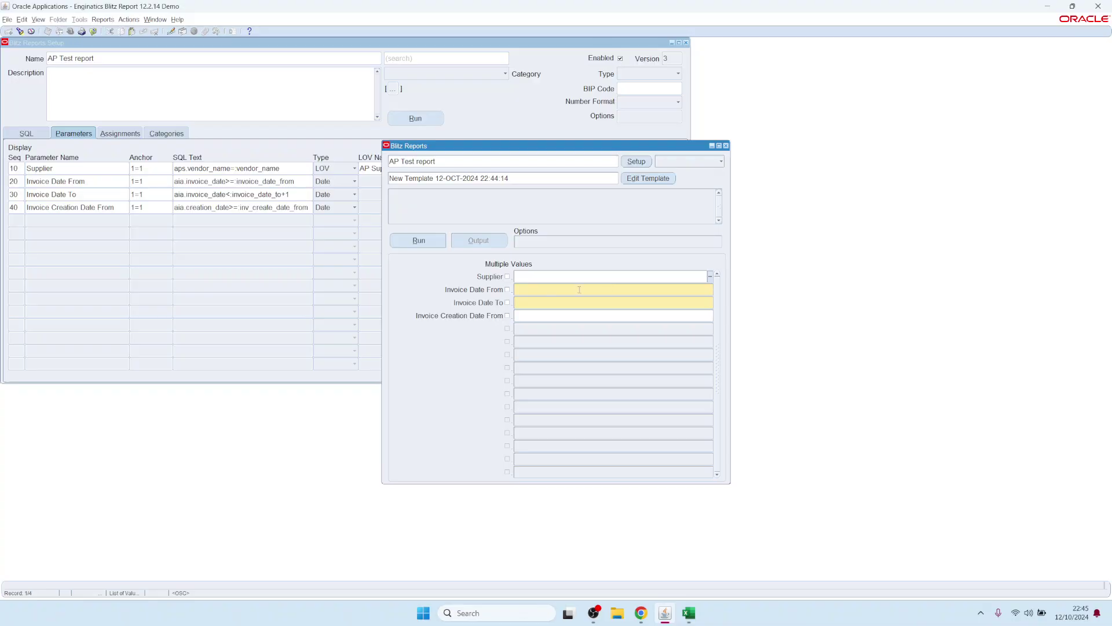
click(662, 288)
Clear the required flags on both invoice dates and set the default "at least one parameter" expression as the advanced requirement.
click(627, 164)
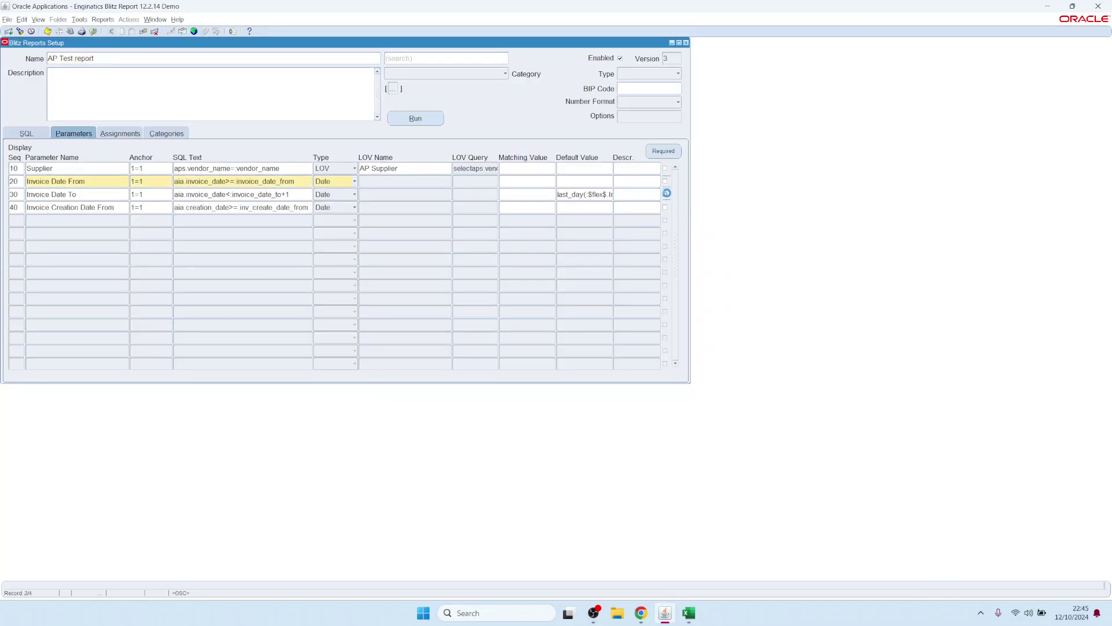
click(664, 151)
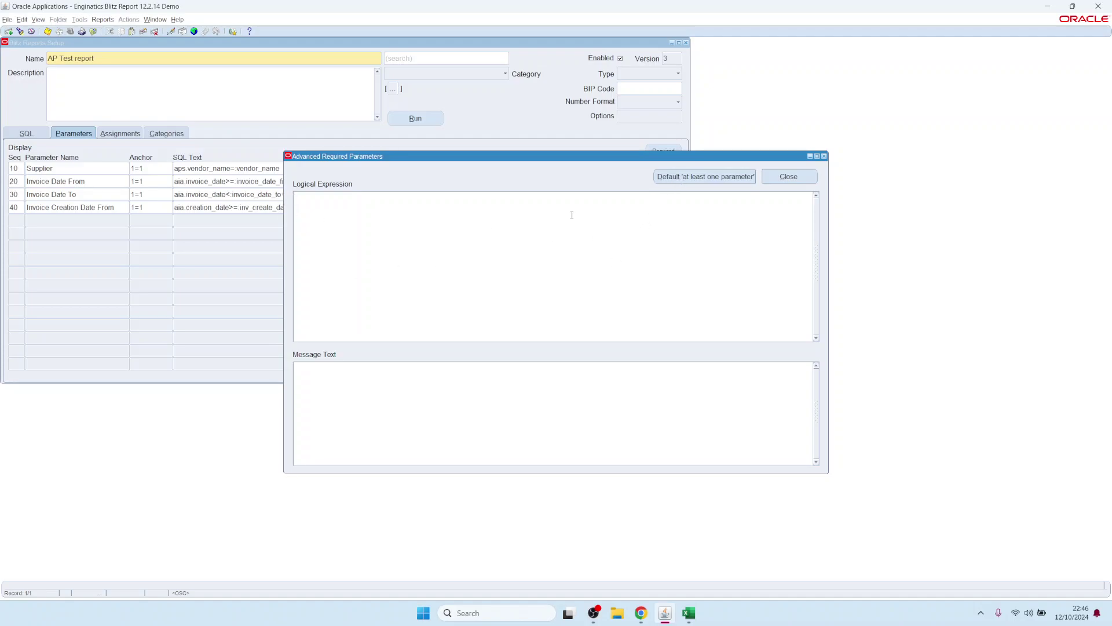
click(704, 181)
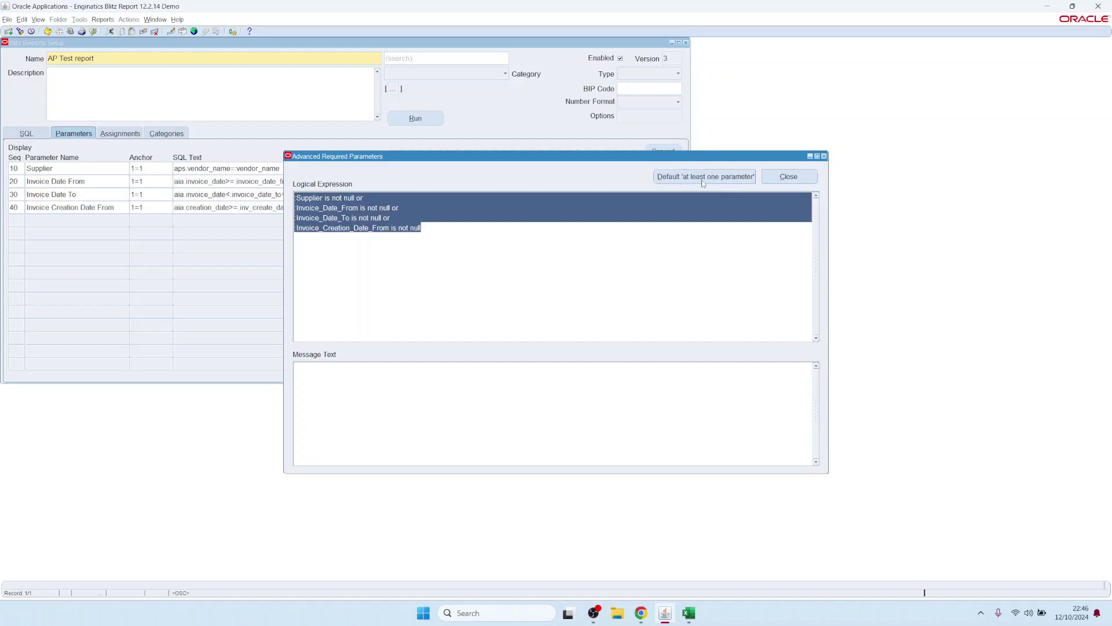
click(778, 180)
Test the advanced requirement by trying to run the report without parameter values, and return to the report setup.
key(alt+r)
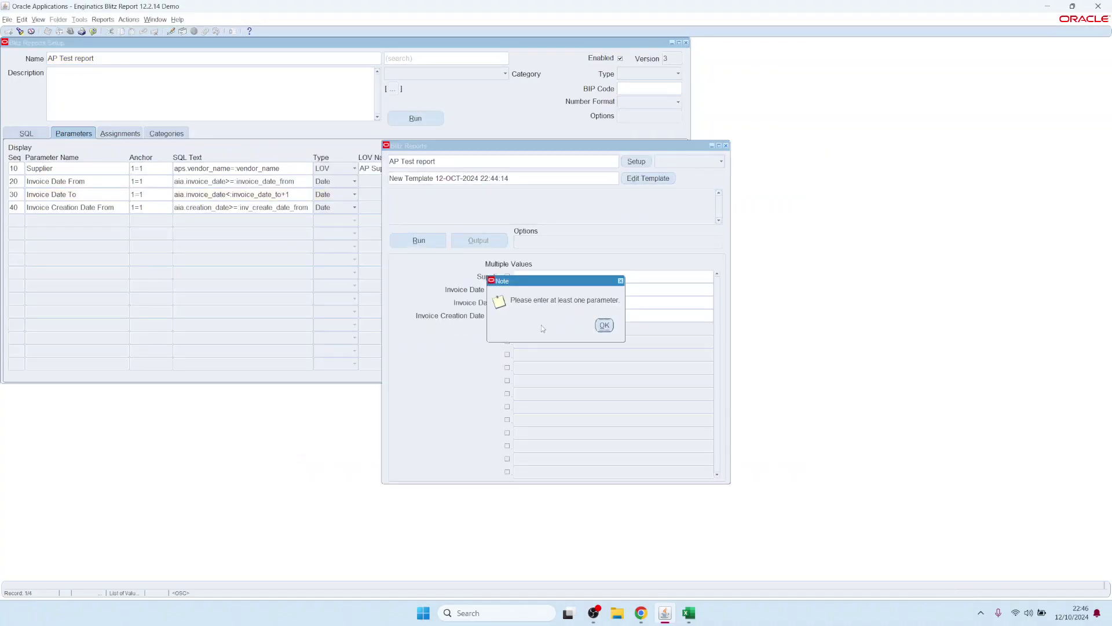
click(604, 326)
click(637, 162)
Remove the Invoice_Creation_Date_From condition and its preceding "or" from the advanced required parameters expression.
click(670, 155)
click(334, 210)
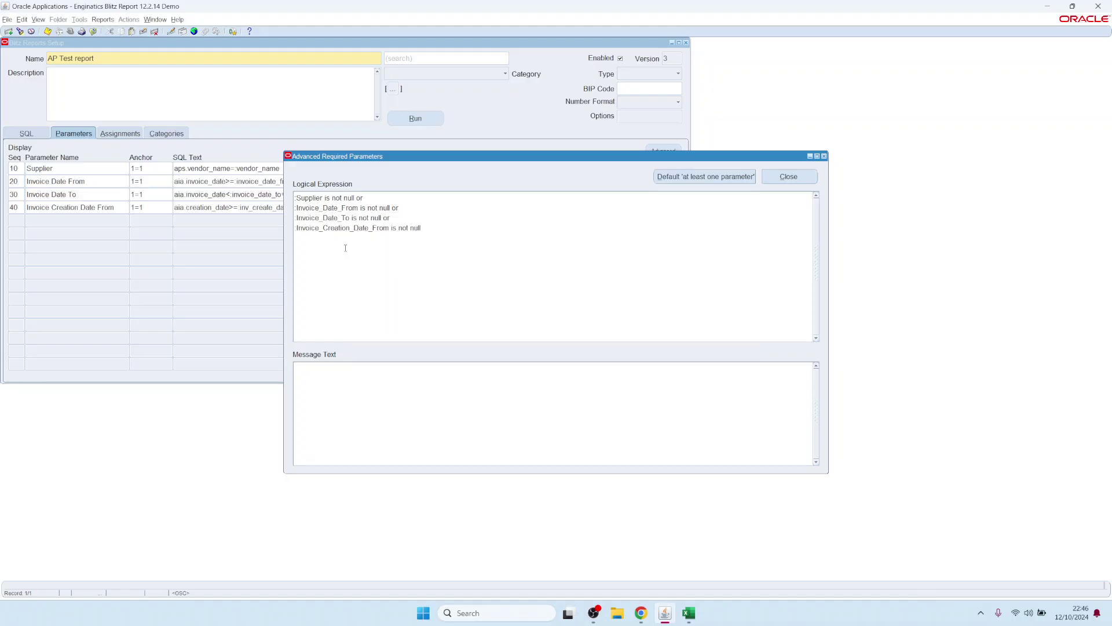
key(shift+Up)
key(shift+Left)
key(shift+Left)
key(shift+Left)
key(BackSpace)
Move Invoice_Date_To in front of Invoice_Date_From in the logical expression, joining the two with a minus sign.
key(shift+Home)
key(ctrl+c)
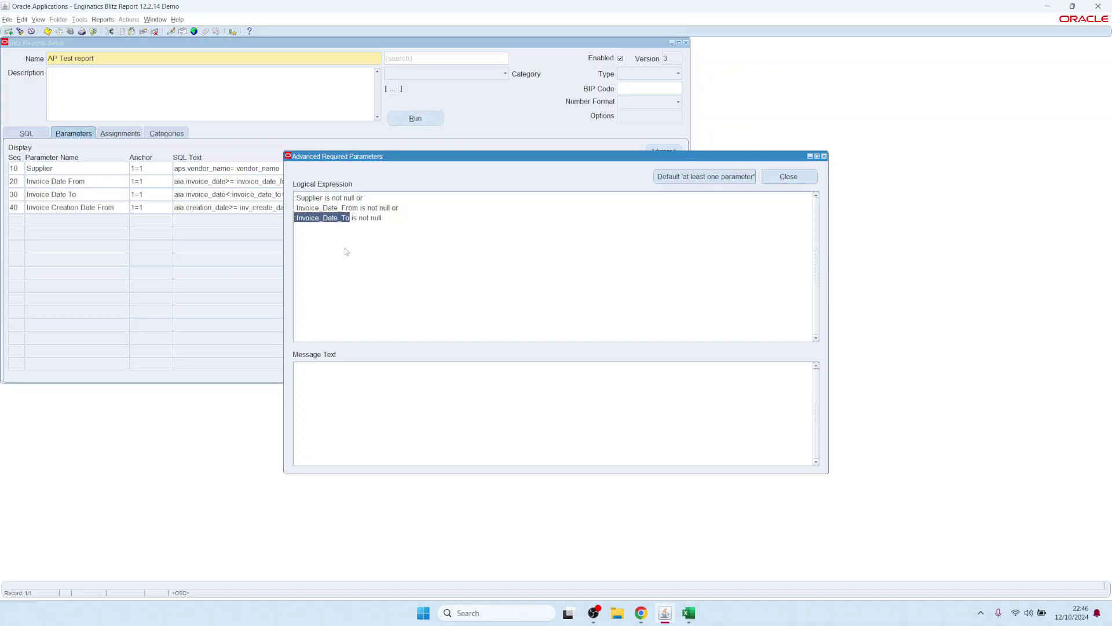
key(BackSpace)
key(Up)
key(ctrl+v)
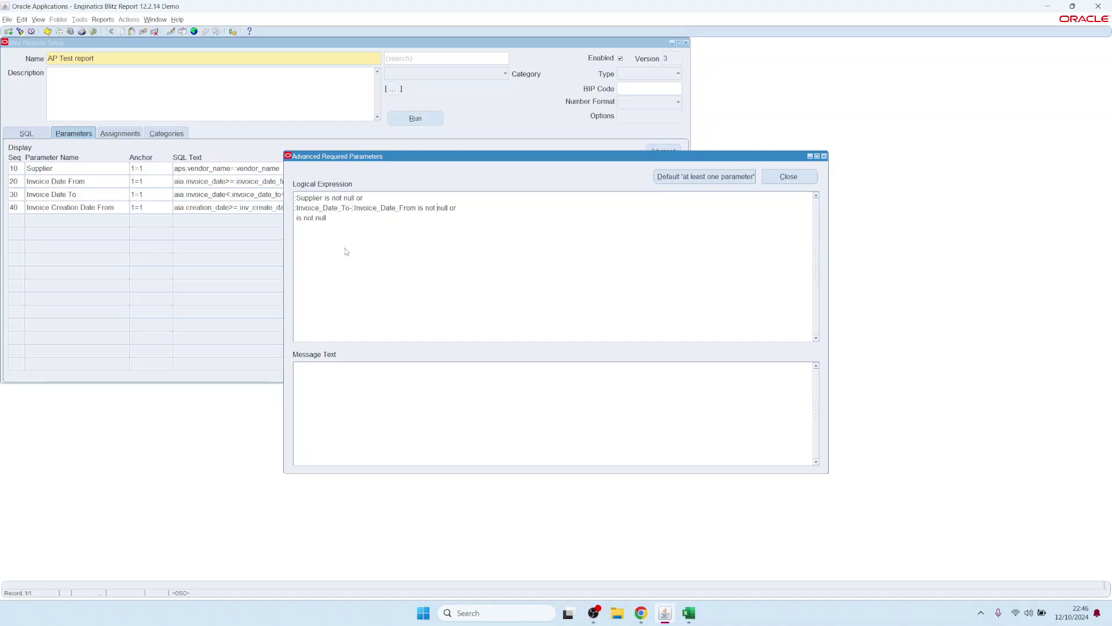
Replace everything after Invoice_Date_From in the logical expression with <=365.
key(Left)
key(Left)
key(Left)
key(Left)
key(Left)
key(Left)
key(Left)
key(Left)
key(shift+Down)
key(shift+Up)
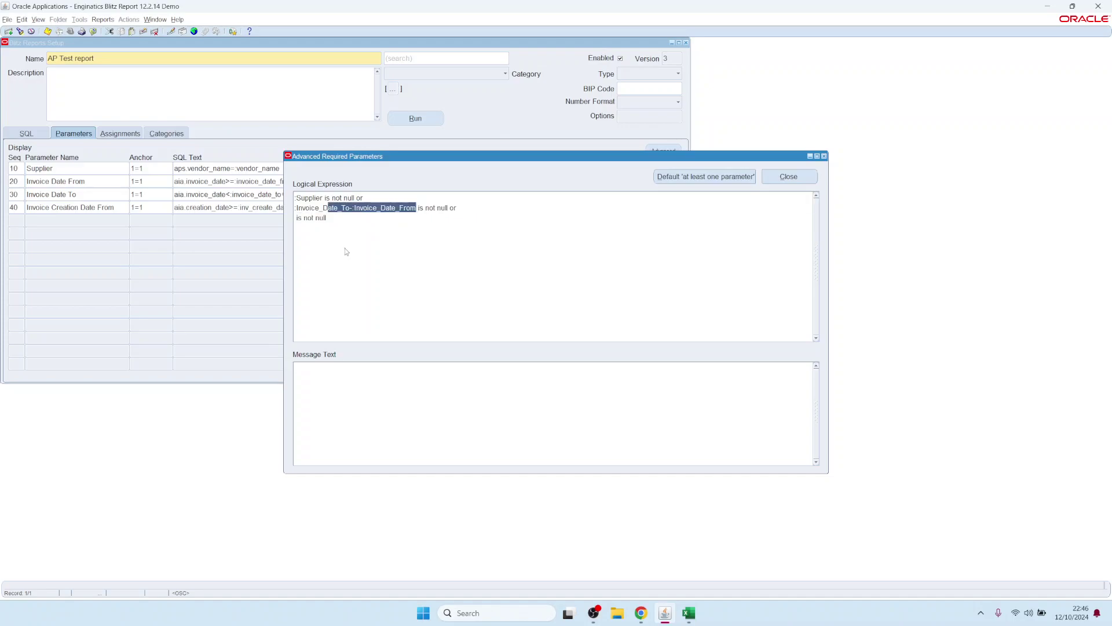
key(End)
key(Left)
key(Left)
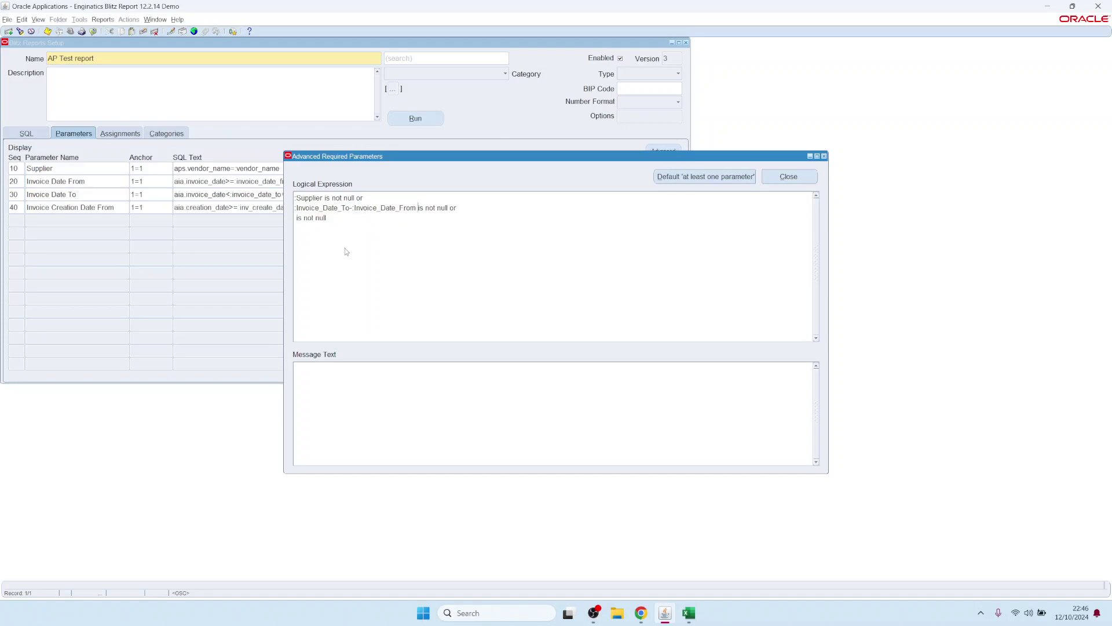
key(Left)
key(Left)
key(Left)
key(Left)
key(Left)
key(Left)
key(Left)
key(Left)
key(ctrl+shift+End)
text(<=365)
click(329, 198)
drag(327, 198, 254, 198)
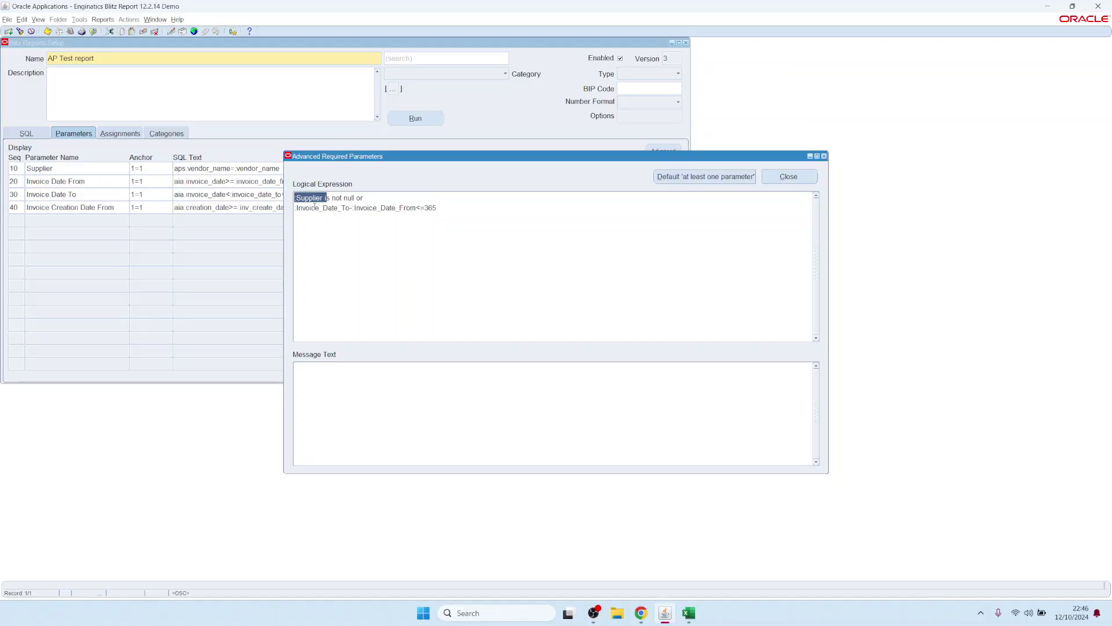
Enter the advanced requirement's message text "Please enter a supplier name or date range up to 1 year".
click(350, 382)
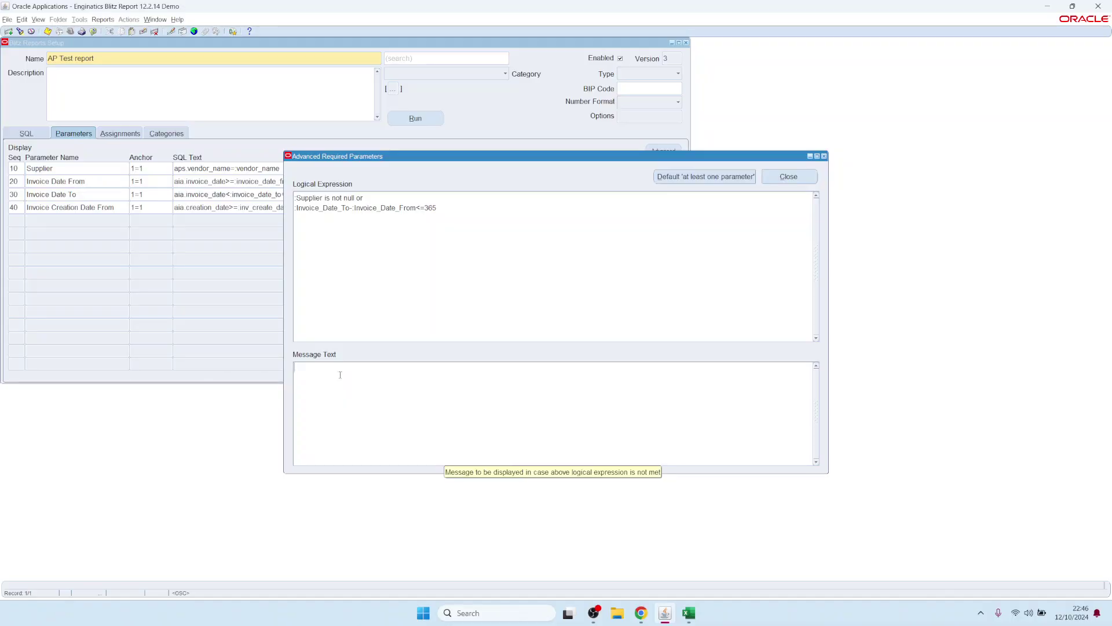
text(Please )
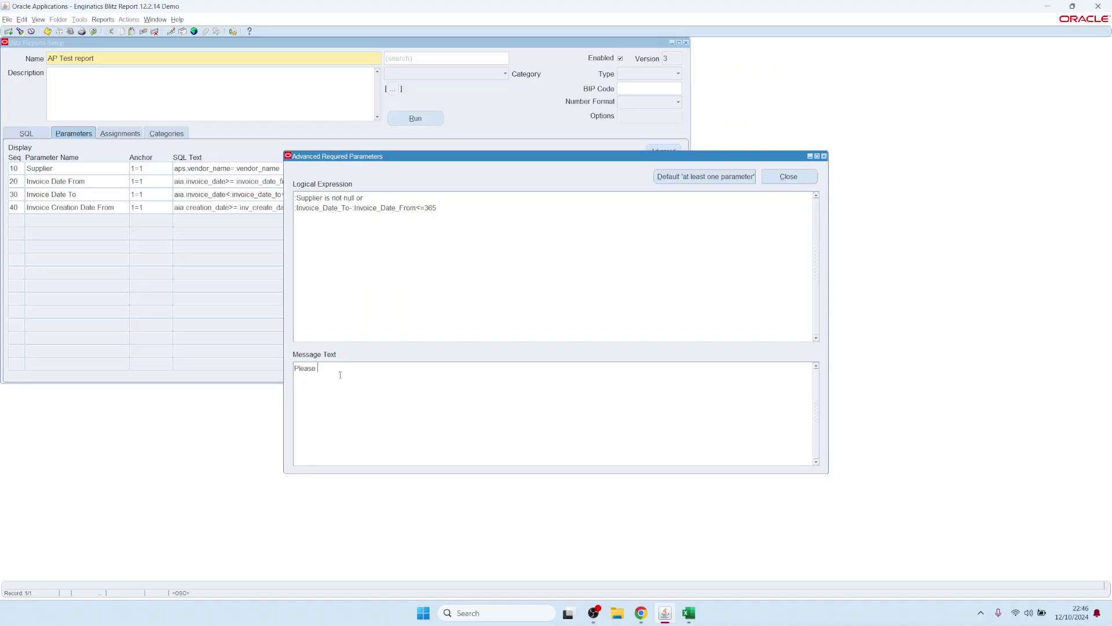
text(enter a supplier name or date rante)
key(BackSpace)
text(ge up to 1 yea)
Close the advanced required parameters, test running the report without parameter values, and dismiss the note.
key(alt+c)
key(alt+r)
click(439, 245)
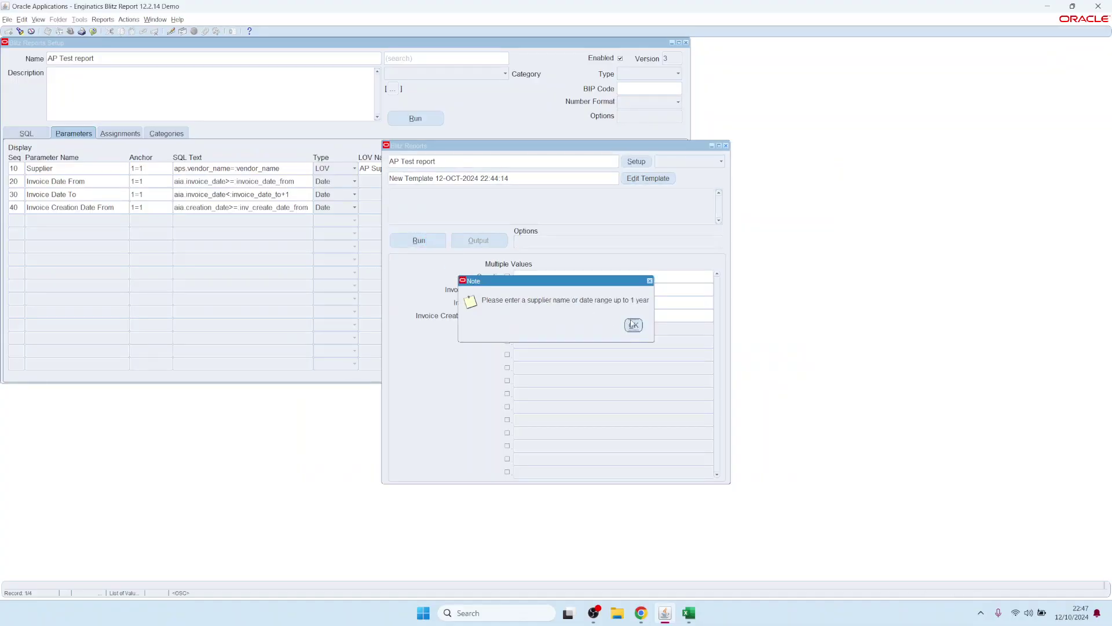
click(633, 324)
Set Invoice Date From to 01-JAN-2005, keep the defaulted Invoice Date To, and run the report.
click(534, 290)
text(1jan05)
key(Tab)
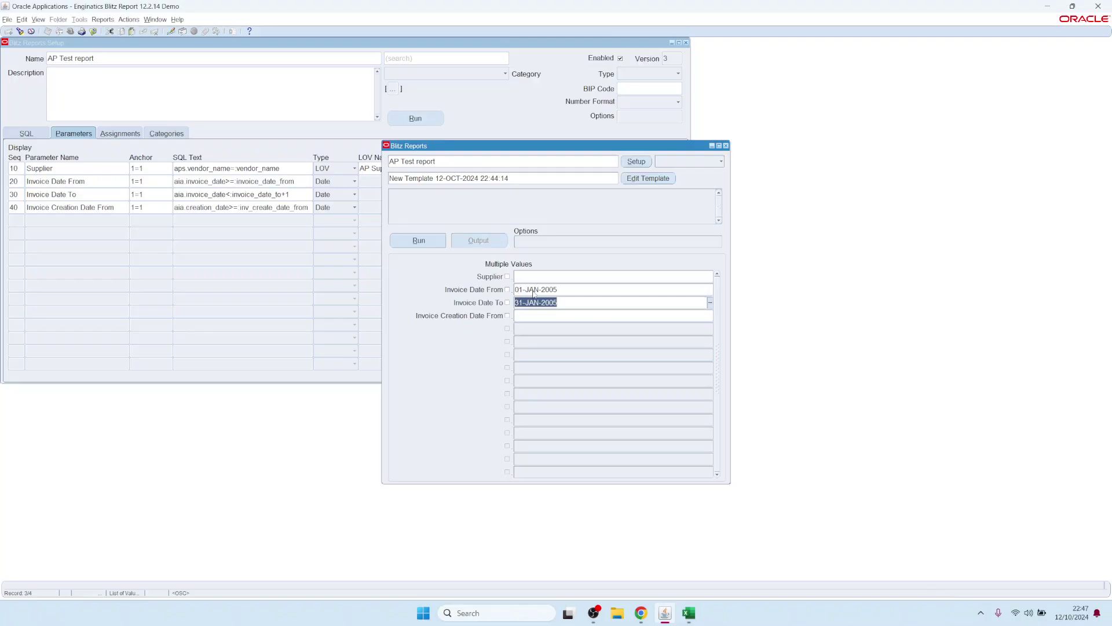
click(534, 296)
key(alt+r)
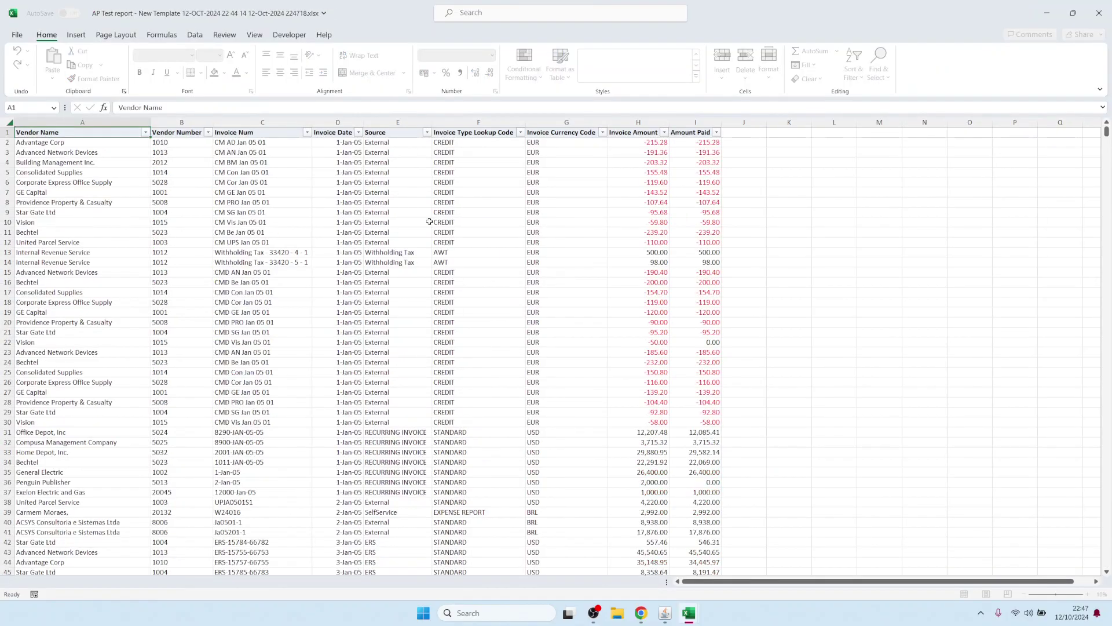
Look over the generated invoice output in Excel, and switch back to Oracle Applications to reopen the report setup.
click(385, 213)
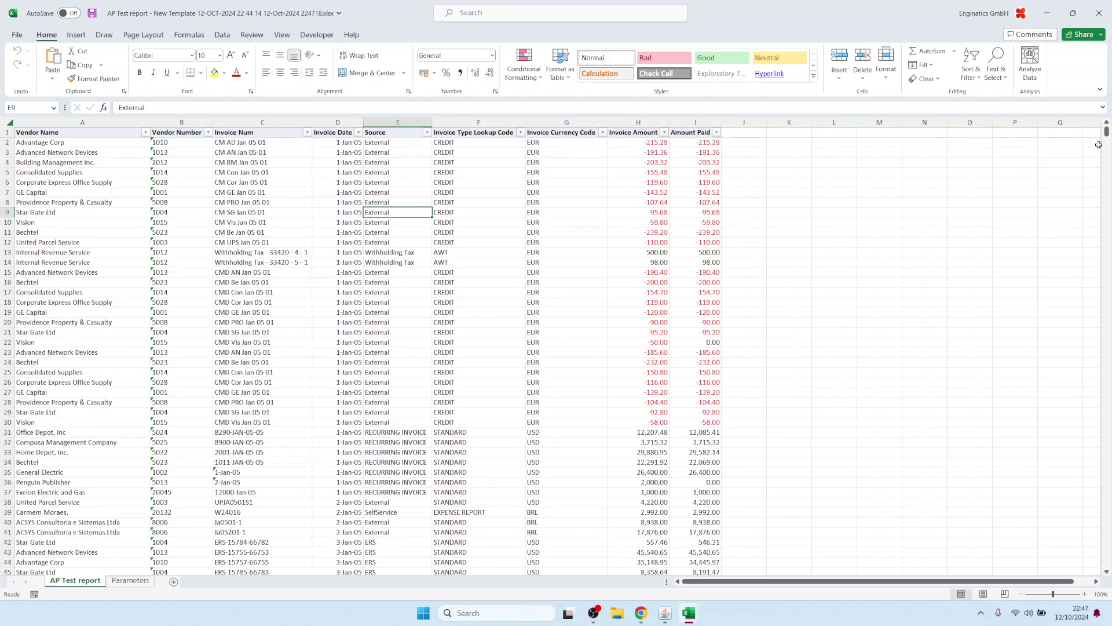
mouse_move(1107, 132)
mouse_down()
mouse_move(1103, 323)
mouse_move(1103, 132)
mouse_up()
click(625, 282)
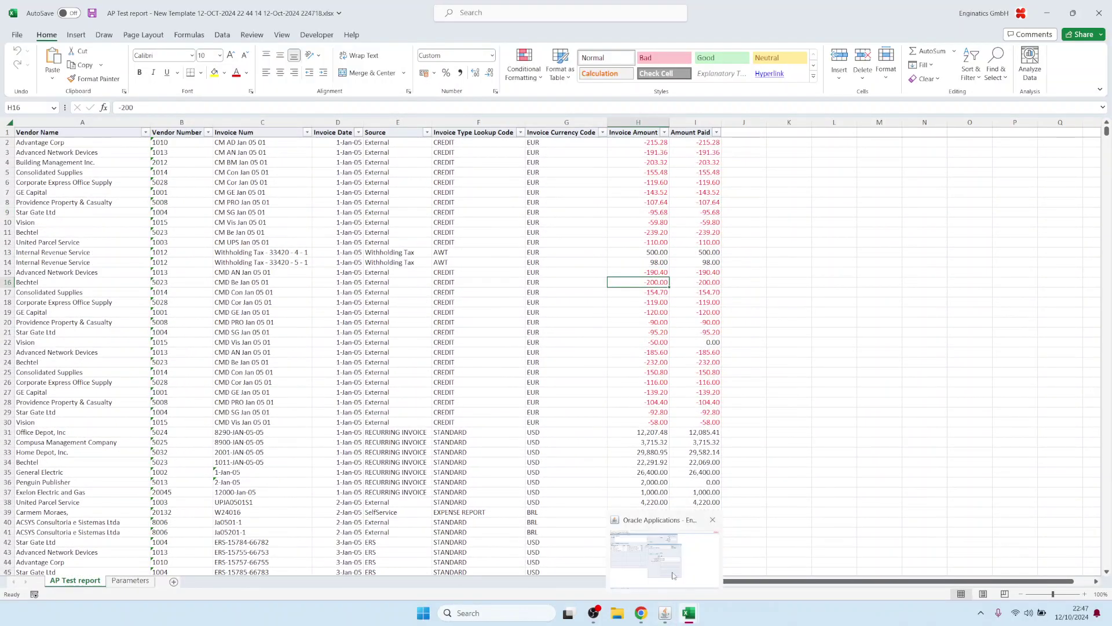
click(665, 614)
click(637, 161)
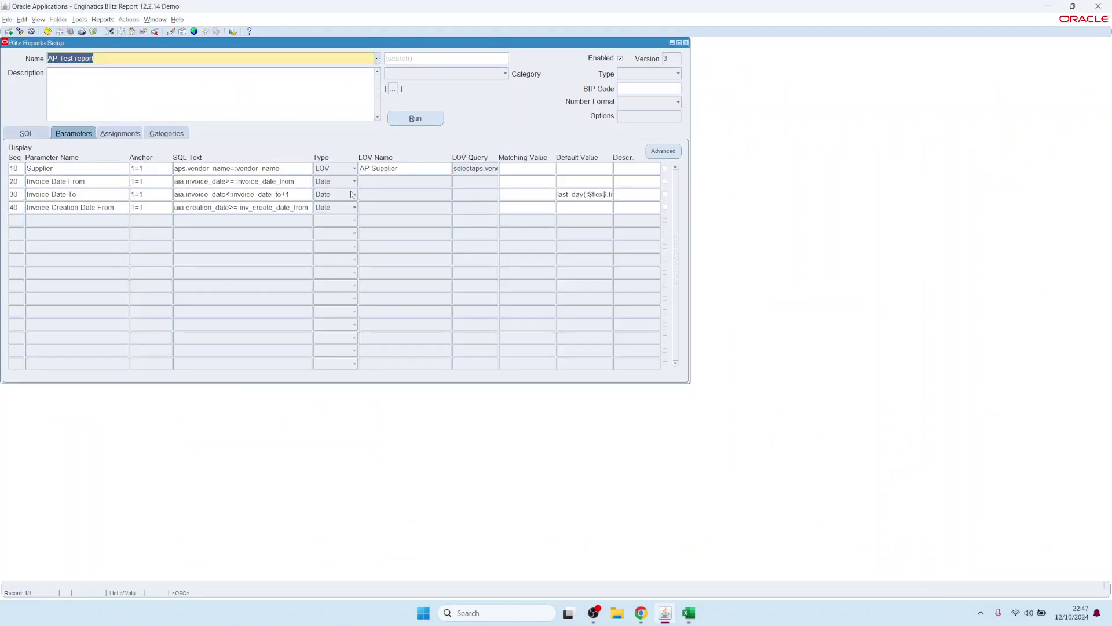
Review the complete SQL query of the AP Test report.
click(27, 134)
click(93, 210)
key(ctrl+a)
click(147, 218)
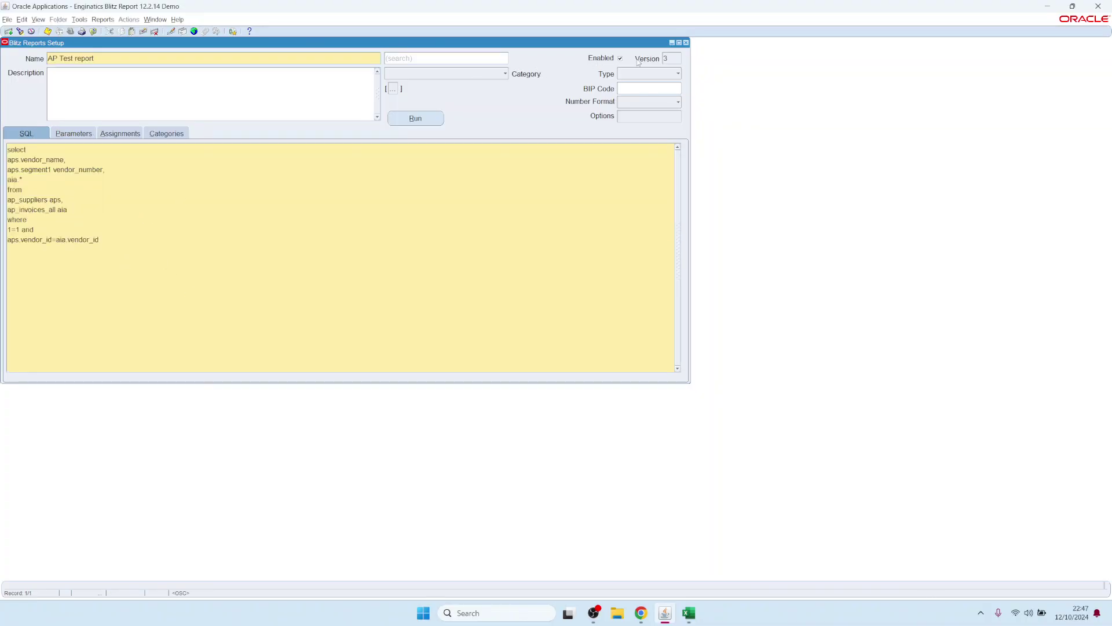
Open the report's version history and inspect who updated version 1 and the SQL text of version 2.
click(670, 58)
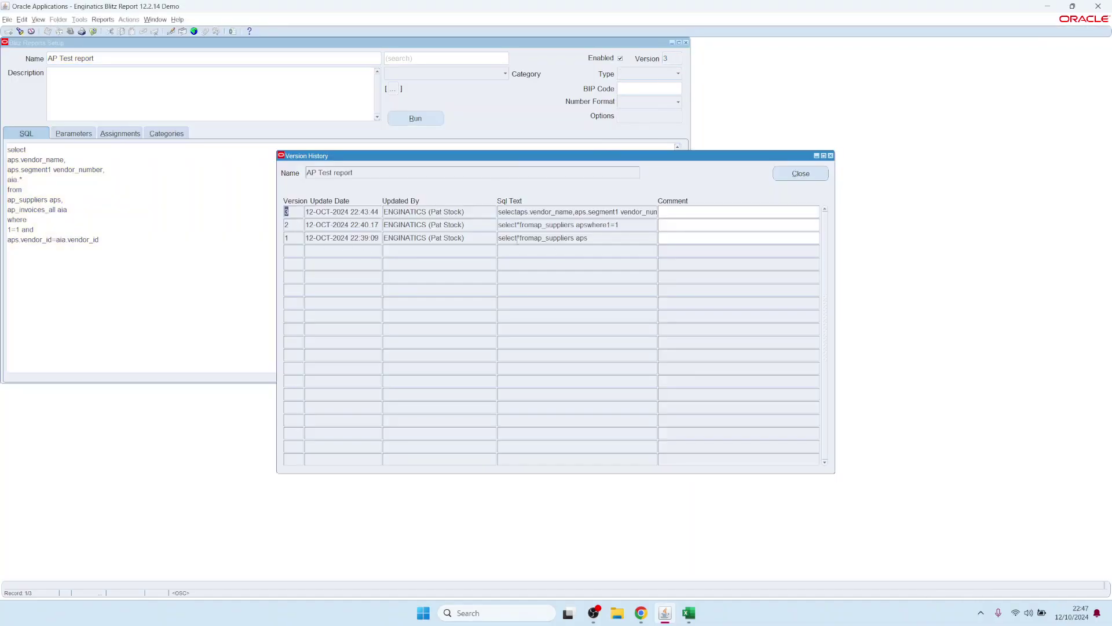
drag(570, 237, 466, 239)
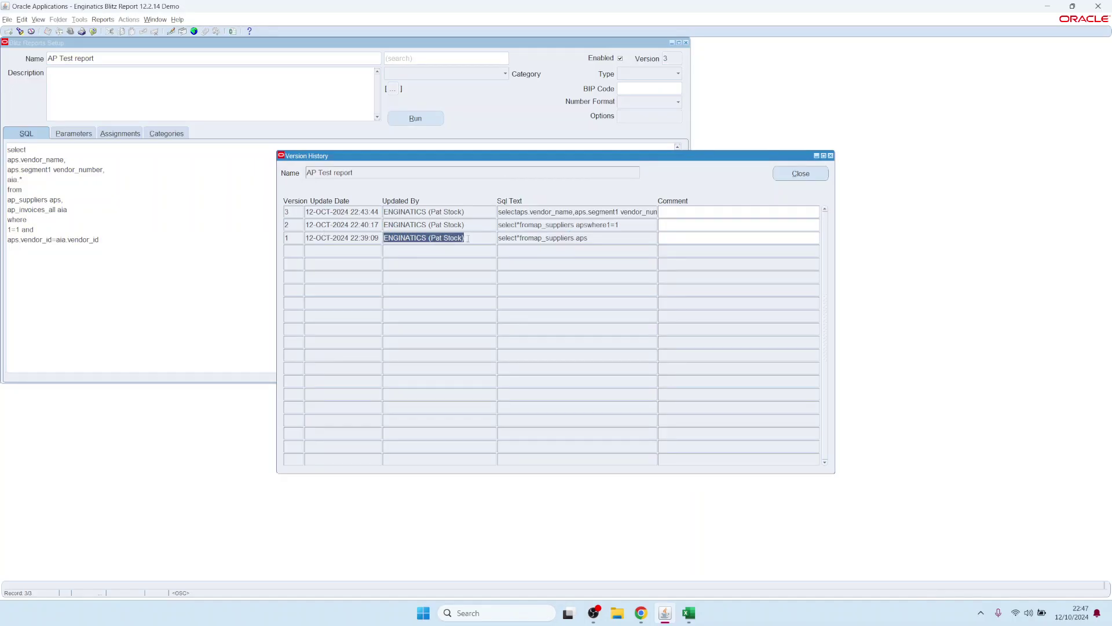
double_click(623, 225)
double_click(584, 225)
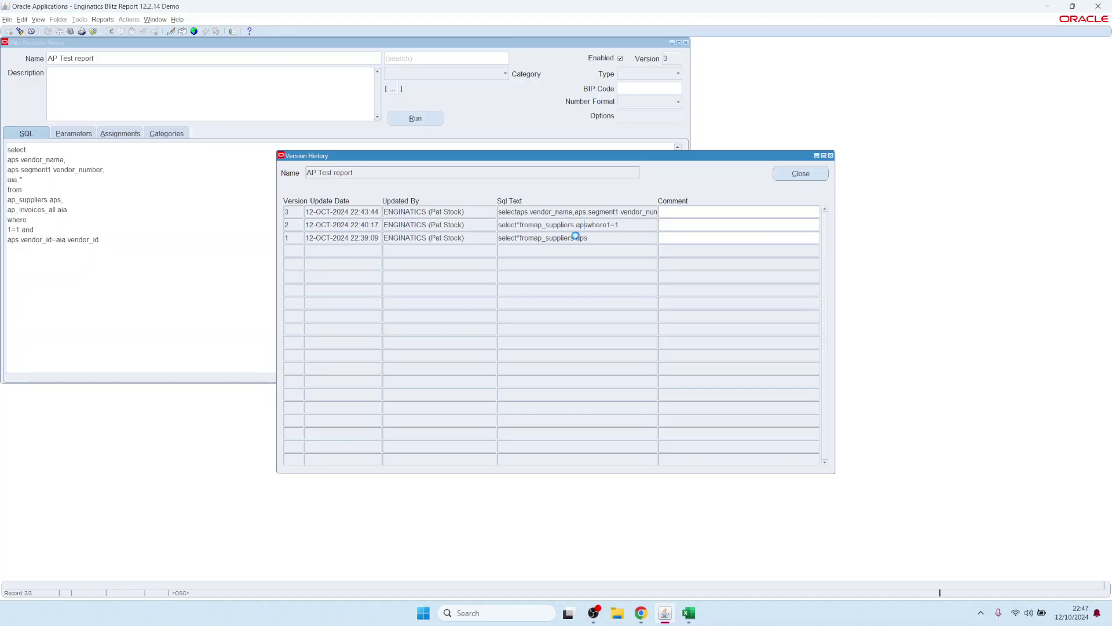
click(403, 384)
Add the comment "Added 1=1 anchor" to version 2 in the version history.
double_click(702, 224)
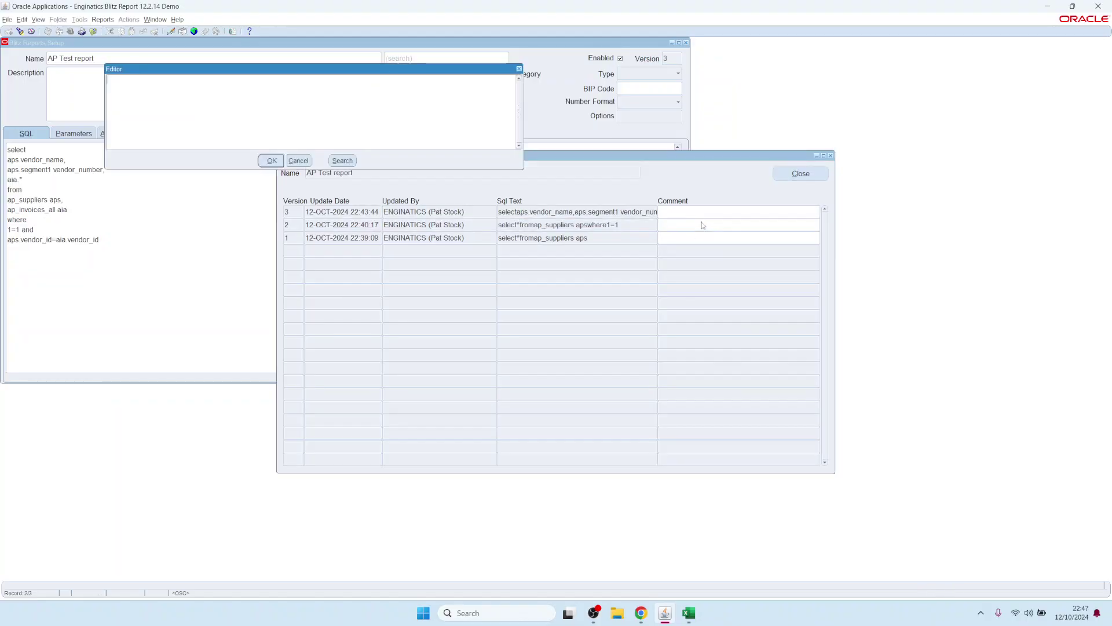
text(Added an)
text(chor)
text(1=1)
click(278, 161)
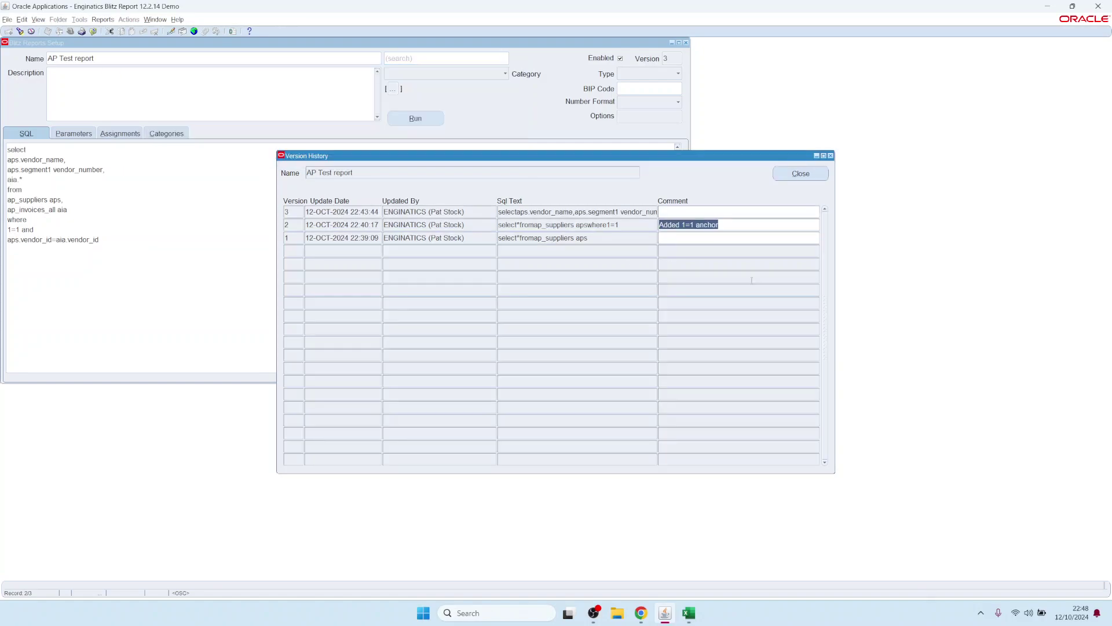
Check the SQL text of version 3, comment it as "Added invoice table", and save and close the version history.
double_click(579, 212)
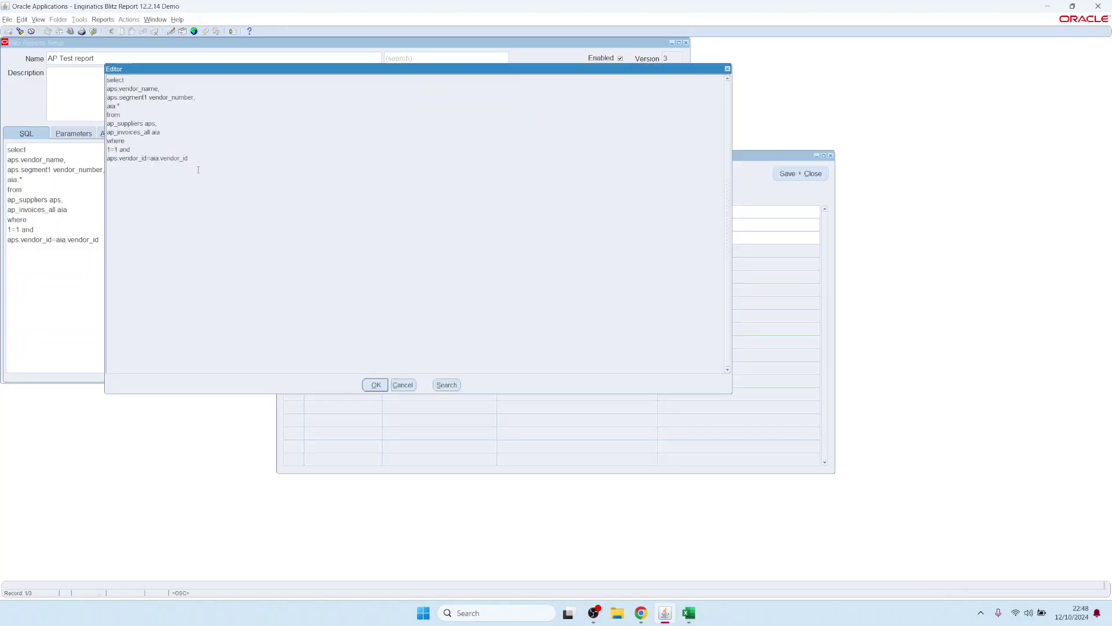
click(375, 384)
click(712, 212)
text(Added)
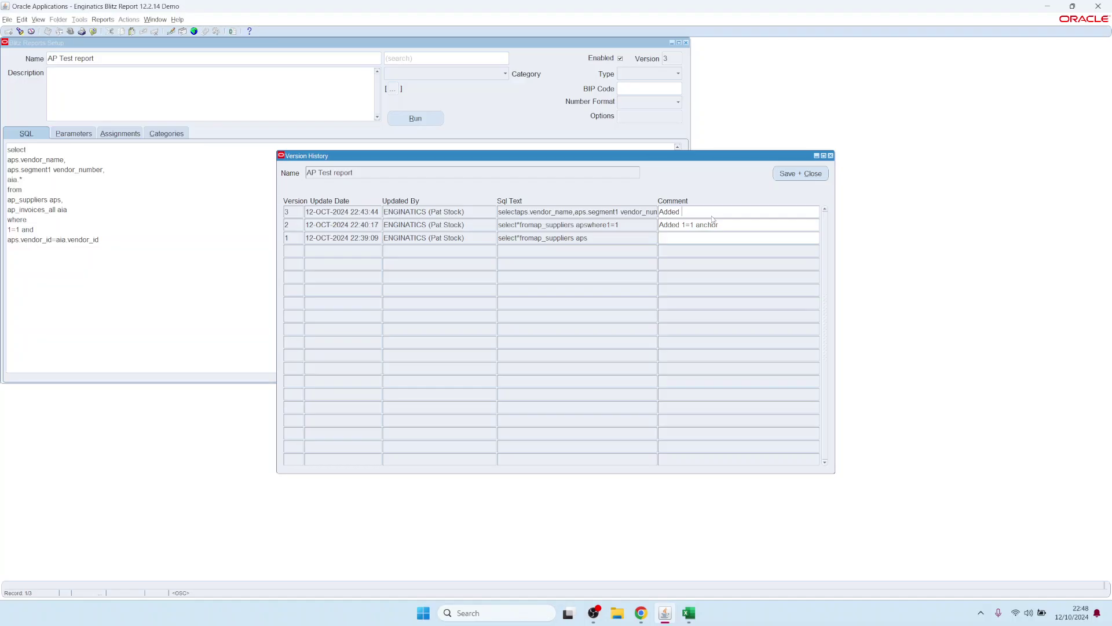
text( invoice table)
click(801, 173)
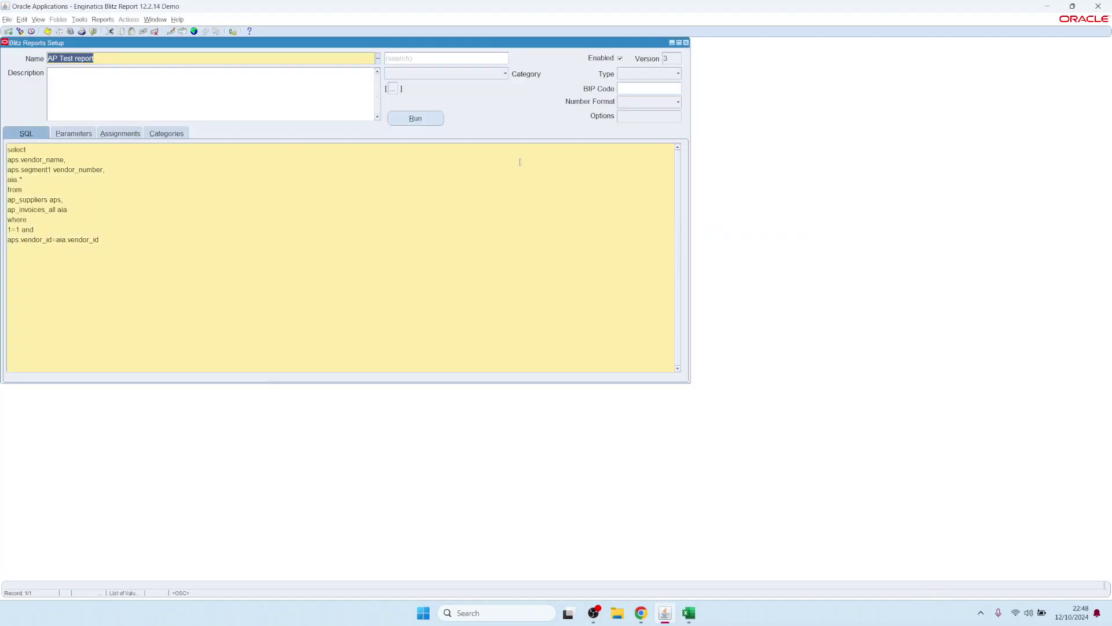
Check the parameter types available for the Supplier parameter without changing its type.
click(73, 138)
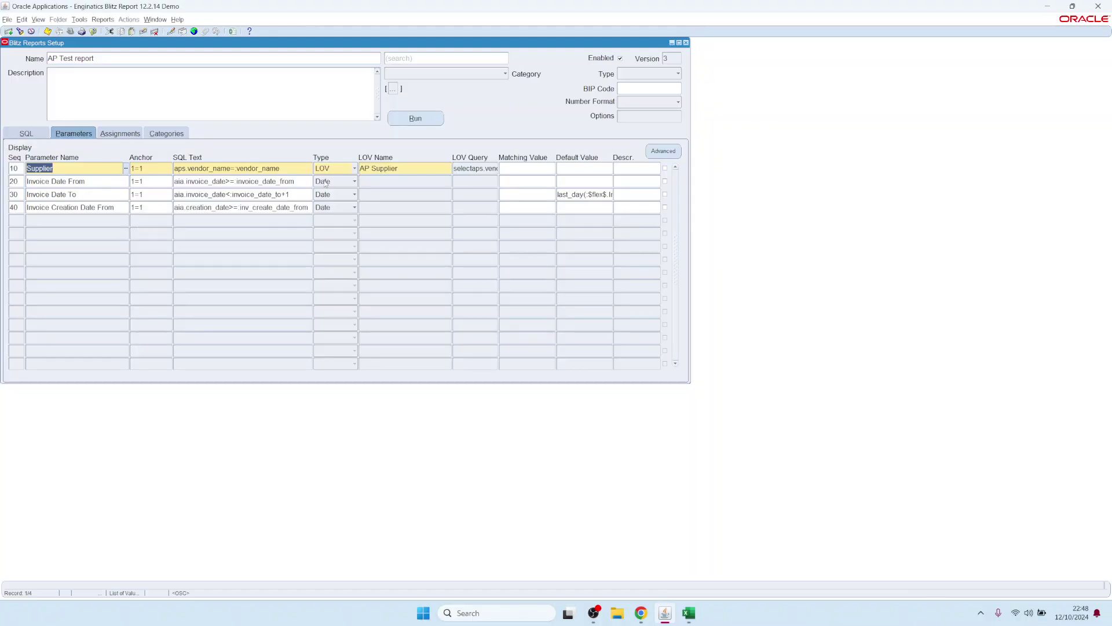
click(340, 169)
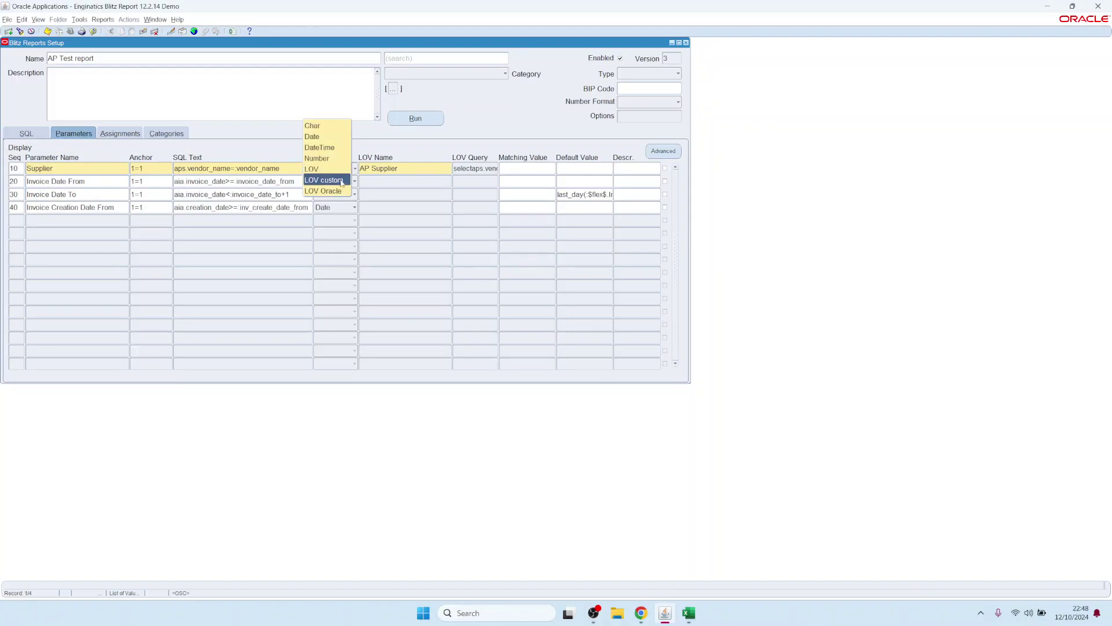
click(406, 166)
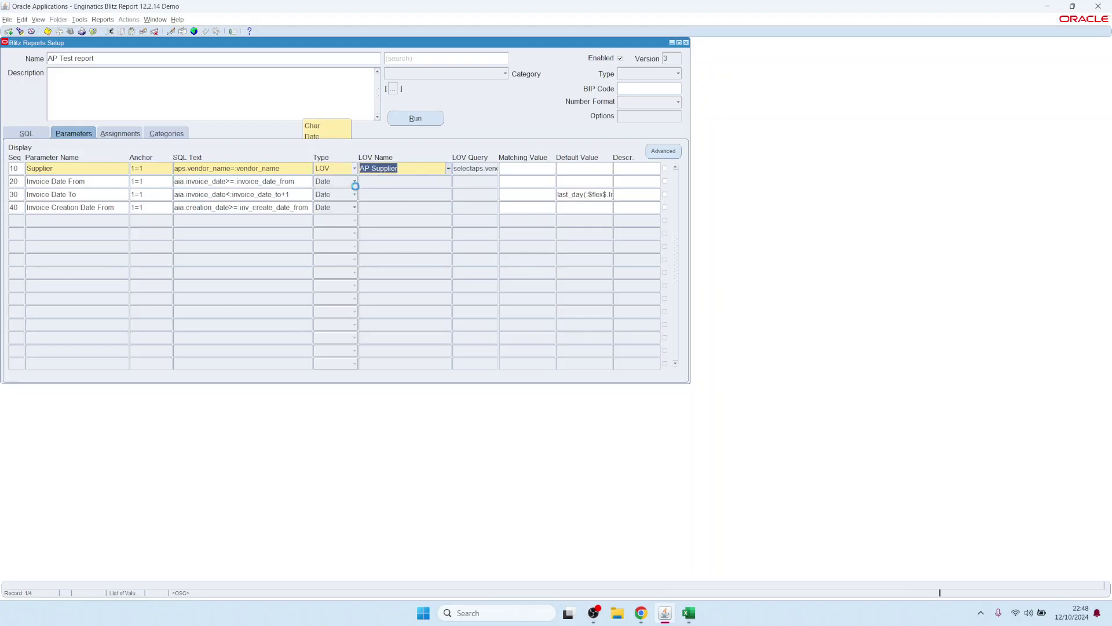
Add a Supplier Number parameter with the SQL text aps.segment1=:supplier_number.
click(101, 223)
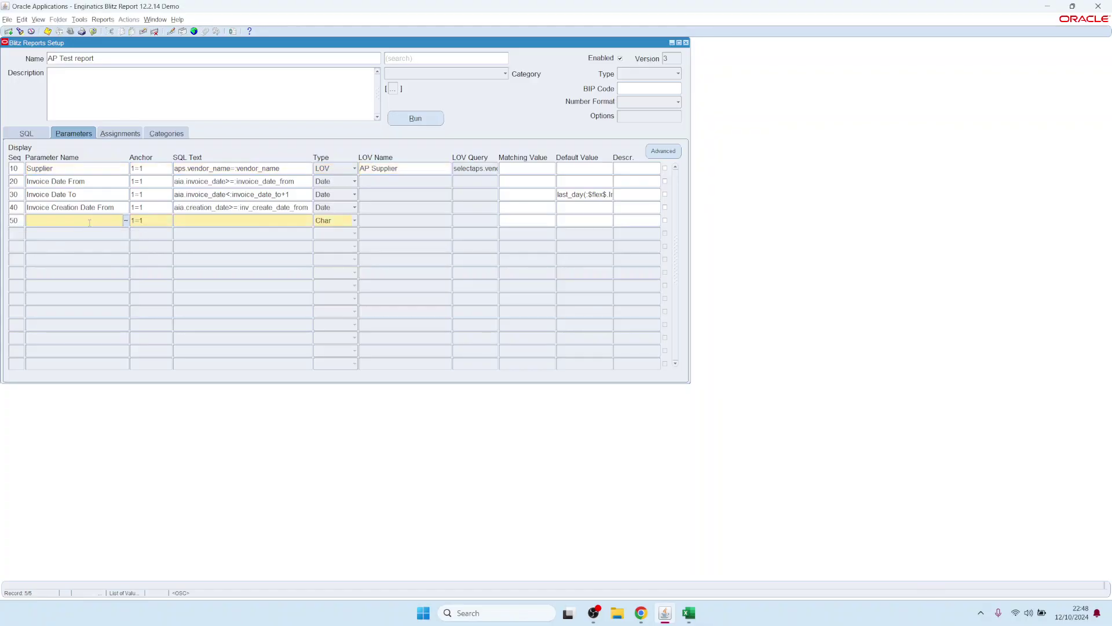
text(Supplier Number)
key(Tab)
text(aps.segment1=:supp)
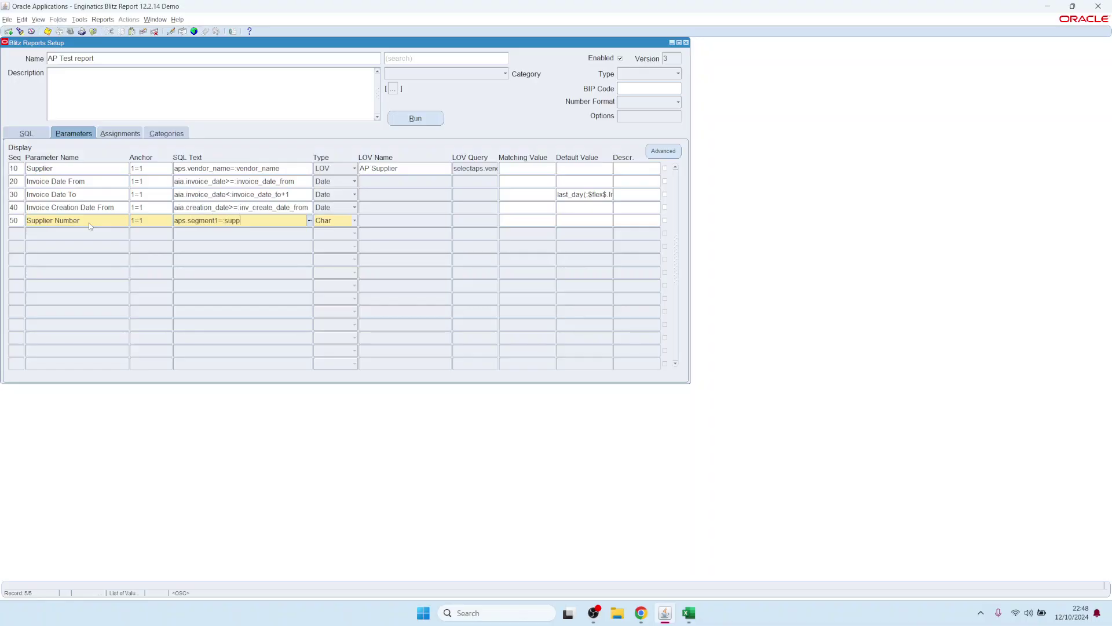
text(lier_number)
Set the Supplier Number parameter's type to LOV Oracle and search the Oracle LOVs for vendor.
click(322, 221)
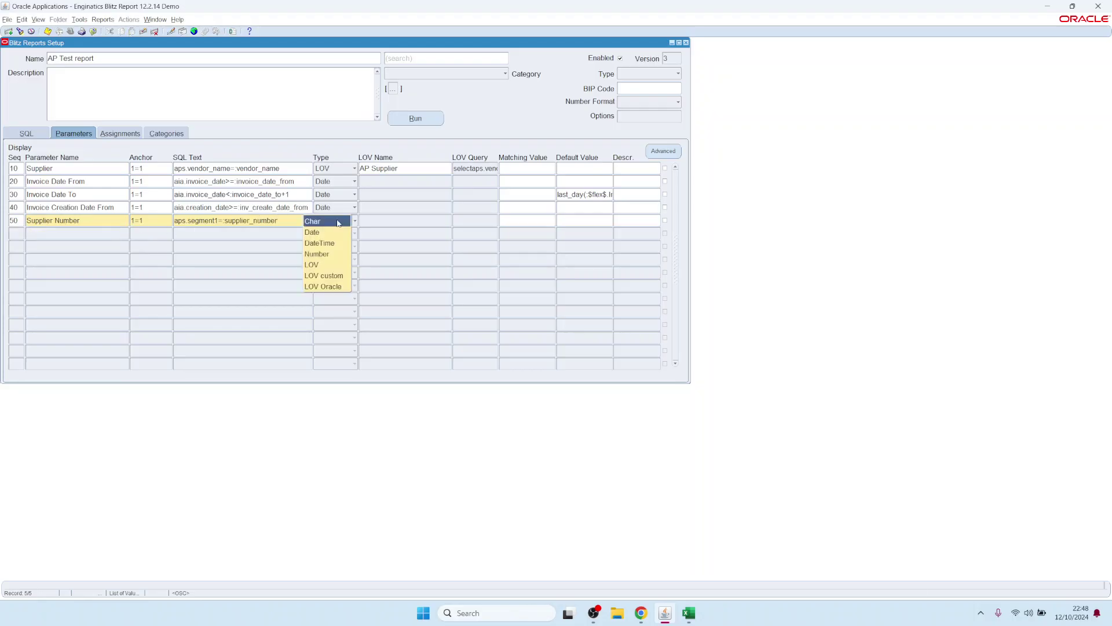
click(330, 286)
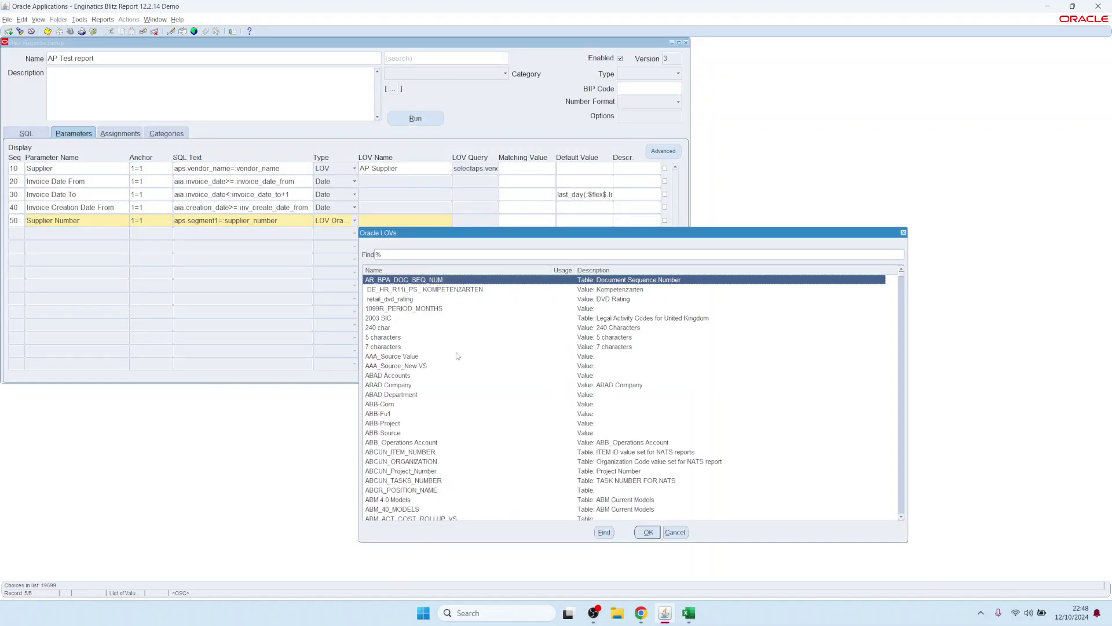
drag(901, 276, 901, 339)
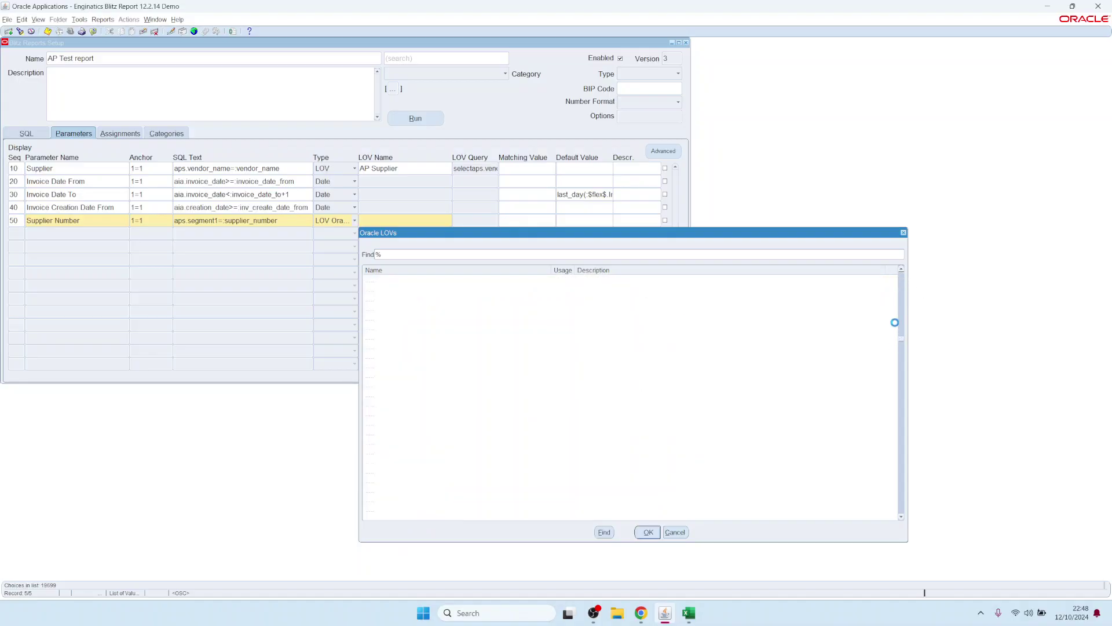
text(vendor%)
key(Return)
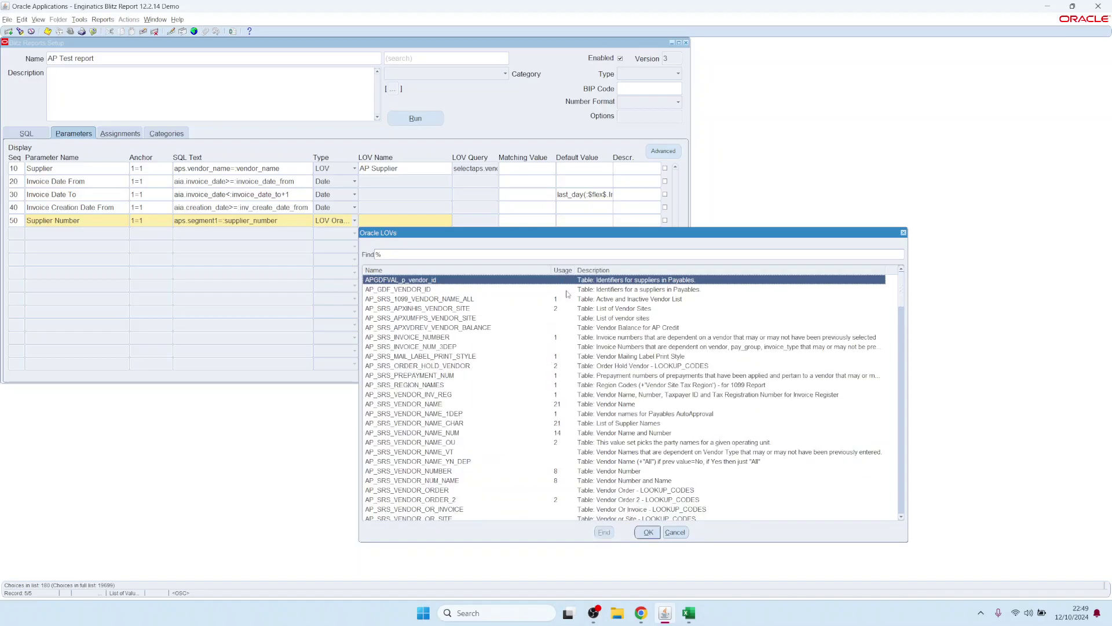
Compare the usage of the vendor name LOVs and assign AP_SRS_VENDOR_NUMBER to the Supplier Number parameter.
click(559, 406)
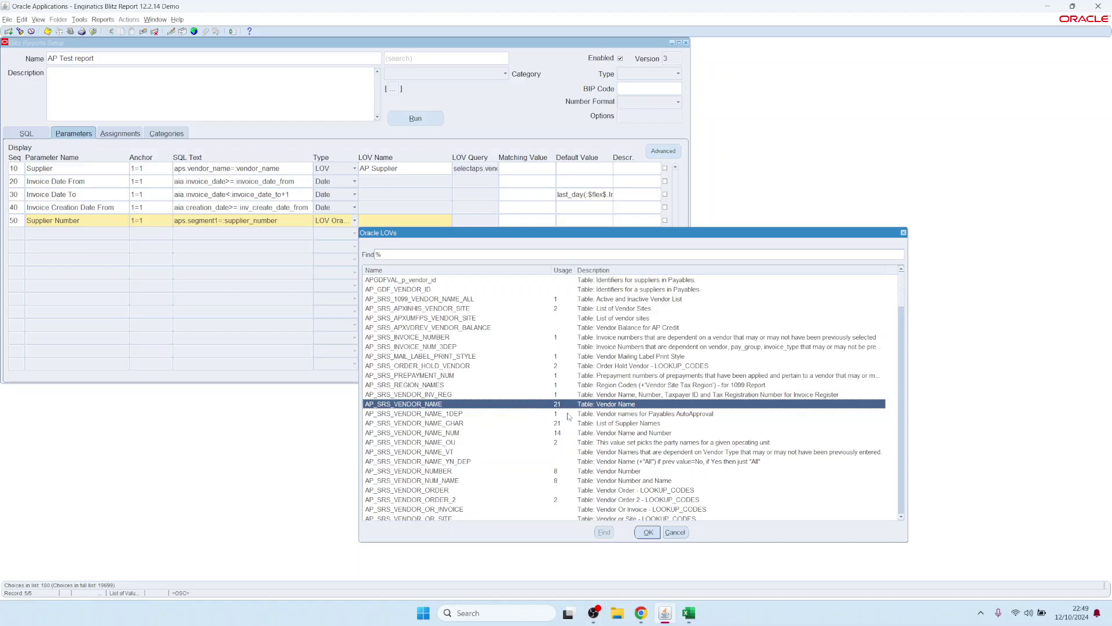
click(455, 434)
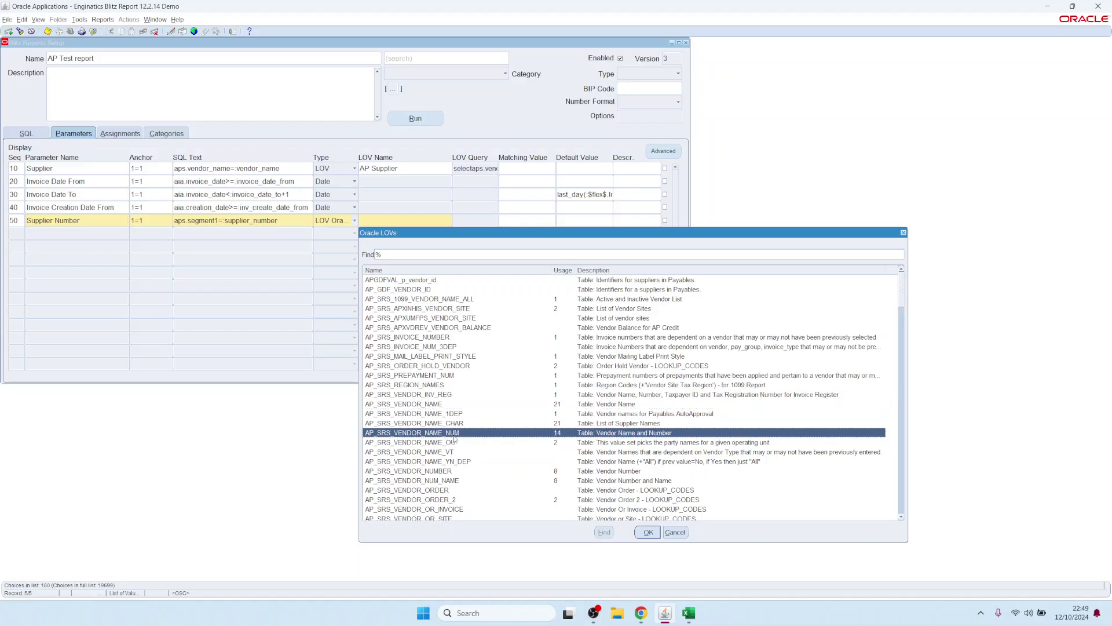
click(420, 472)
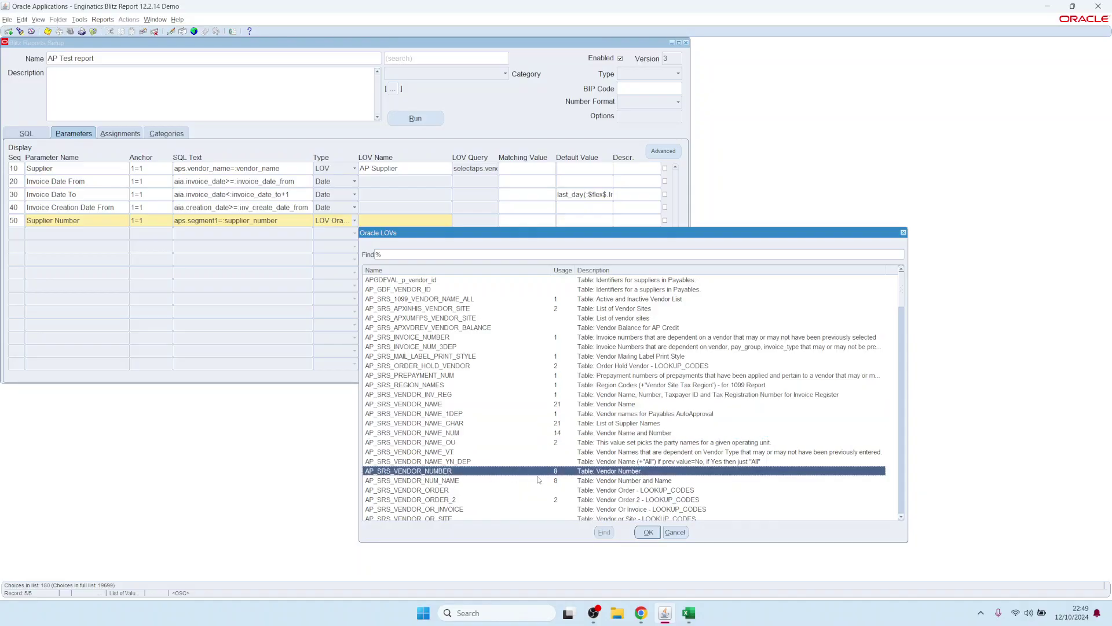
double_click(580, 476)
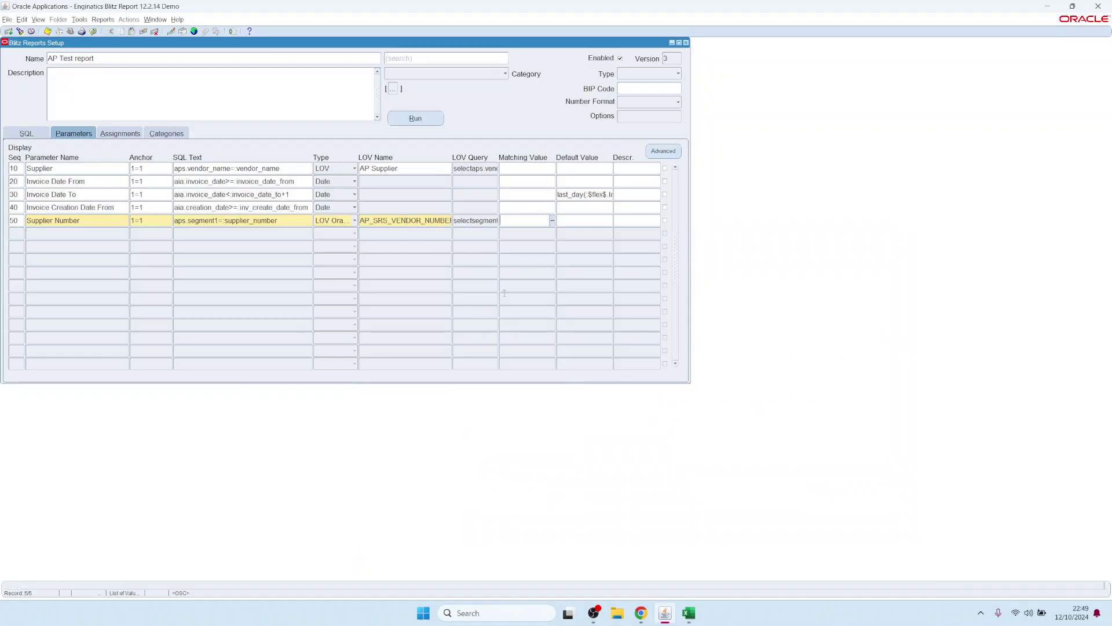
Open the AP_SRS_VENDOR_NUMBER LOV definition and examine its name and query, including the id, value and description columns.
double_click(484, 221)
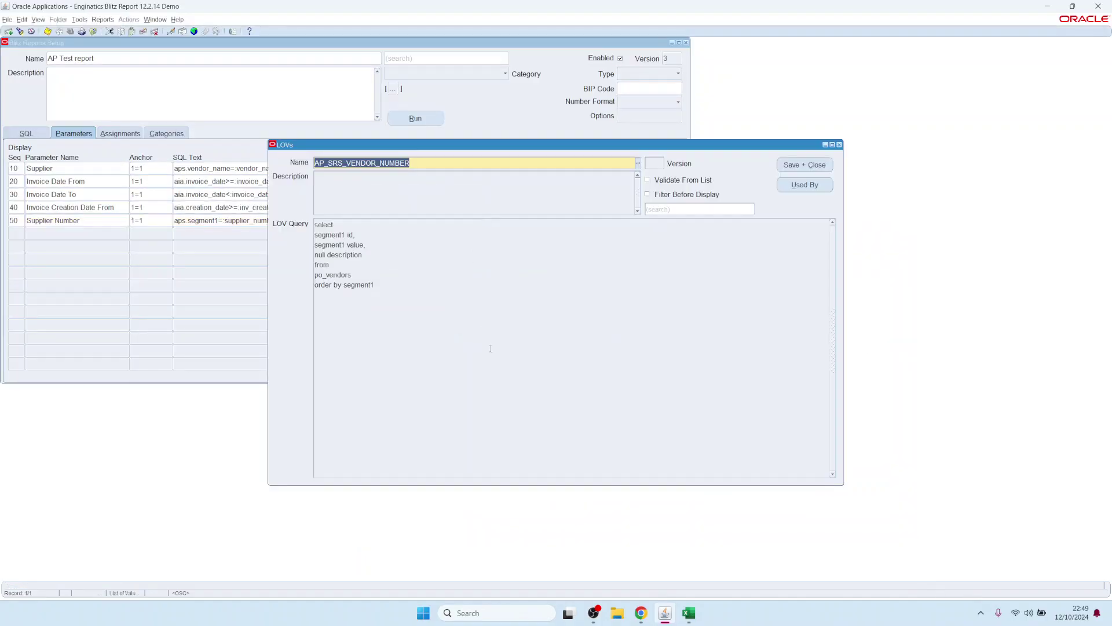
click(490, 349)
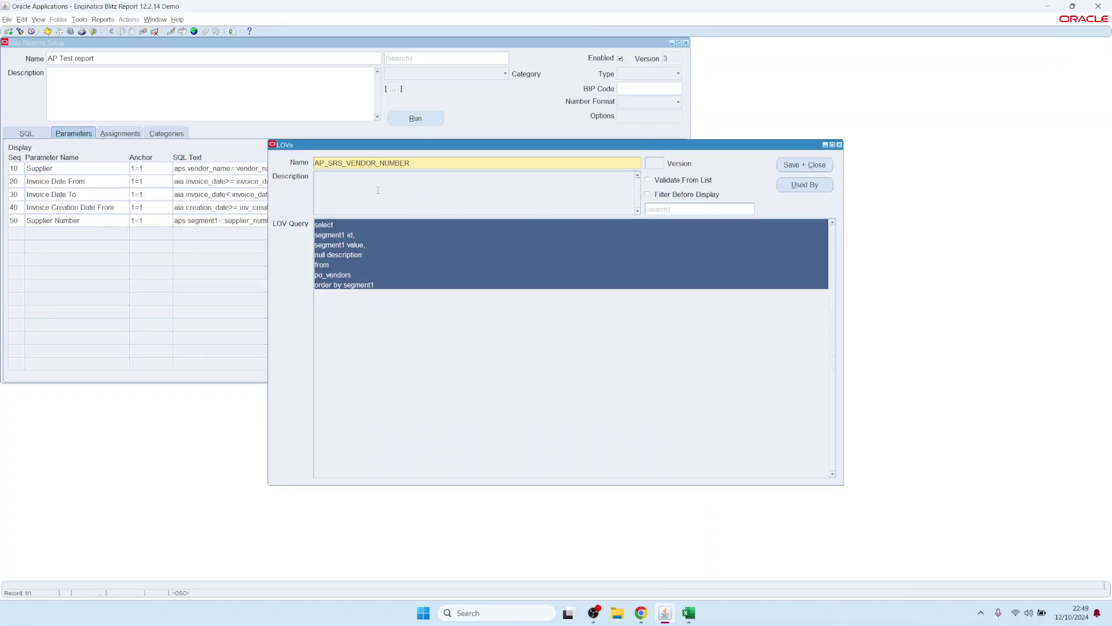
click(399, 163)
click(367, 301)
click(352, 238)
click(422, 323)
click(407, 286)
click(476, 346)
click(423, 168)
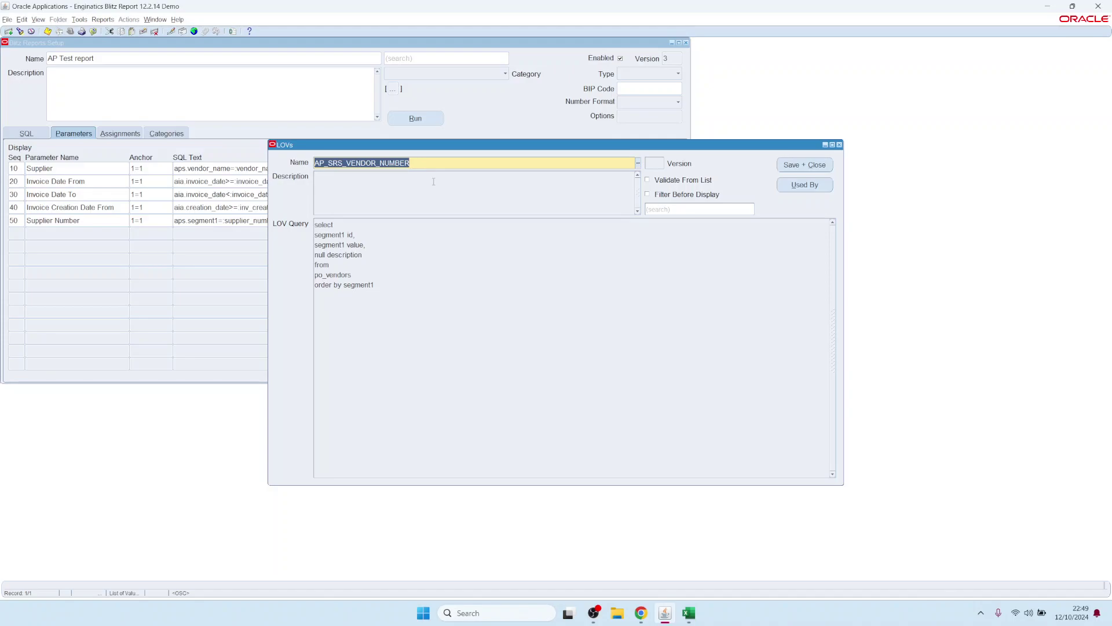
click(448, 307)
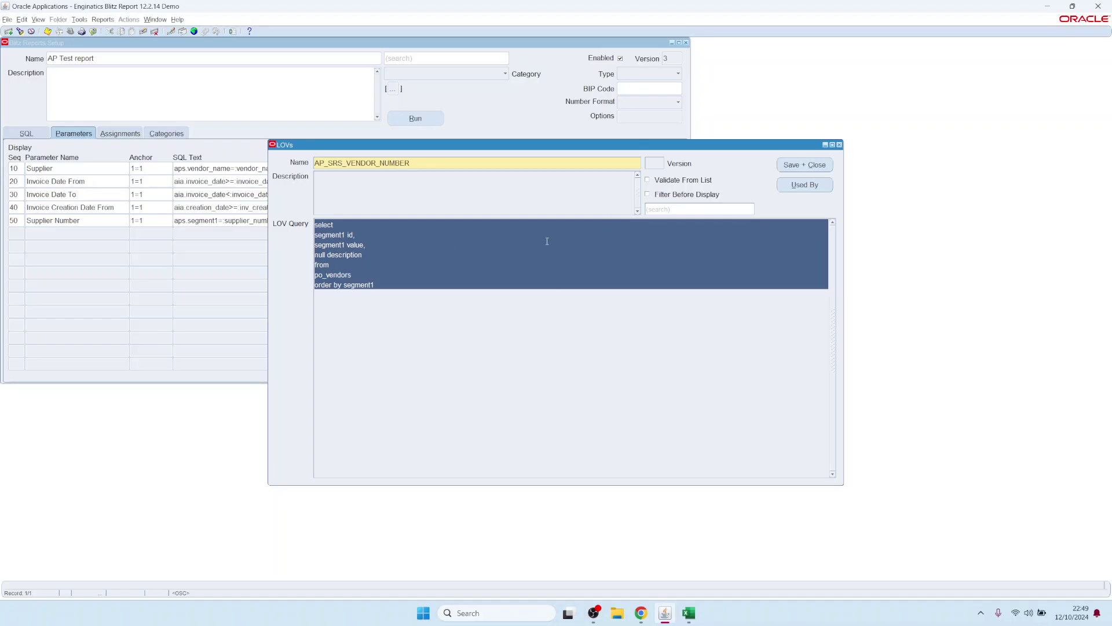
click(360, 254)
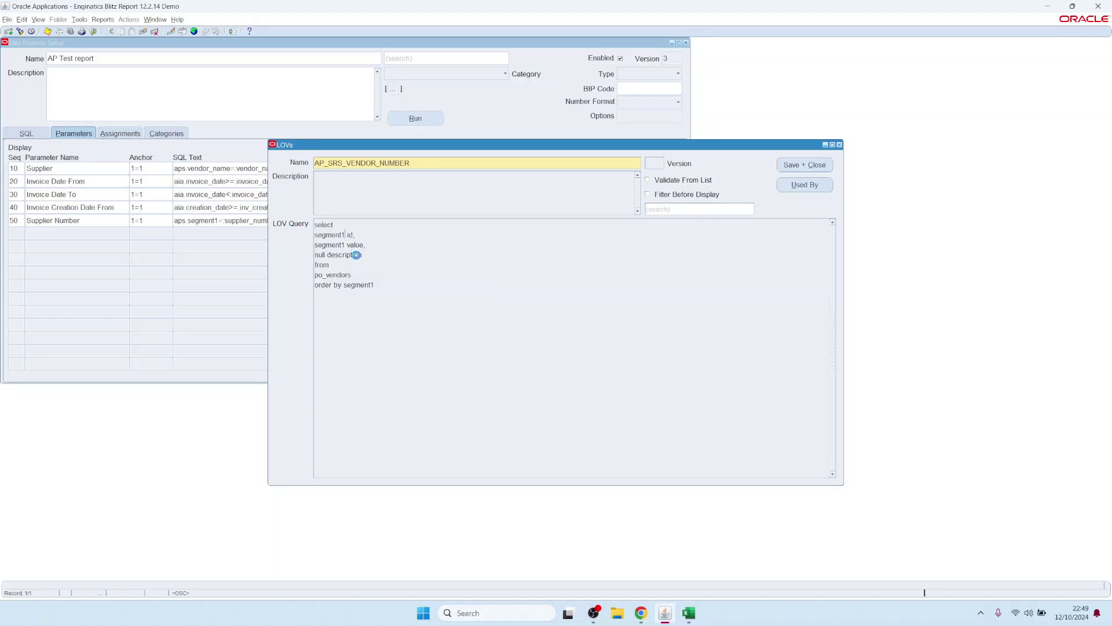
Examine the id, value and null description columns in the LOV query, and close the LOV definition.
double_click(327, 254)
mouse_move(318, 235)
mouse_down()
mouse_move(349, 235)
mouse_move(314, 244)
mouse_up()
double_click(320, 255)
click(798, 163)
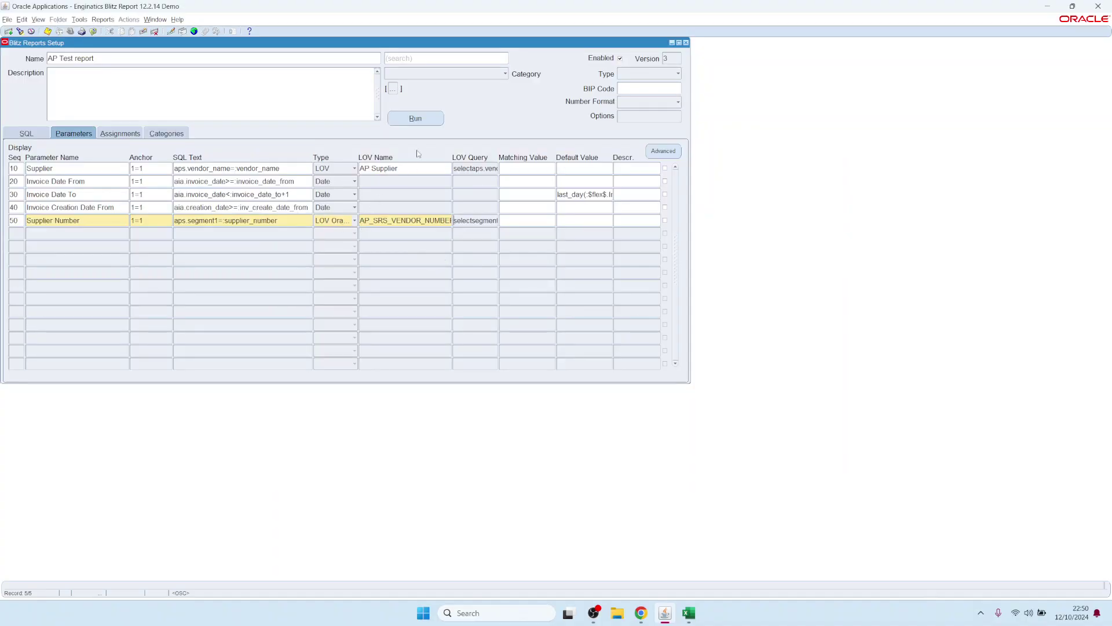
Try to run AP Test report with only a Supplier Number picked from the list of values.
click(417, 118)
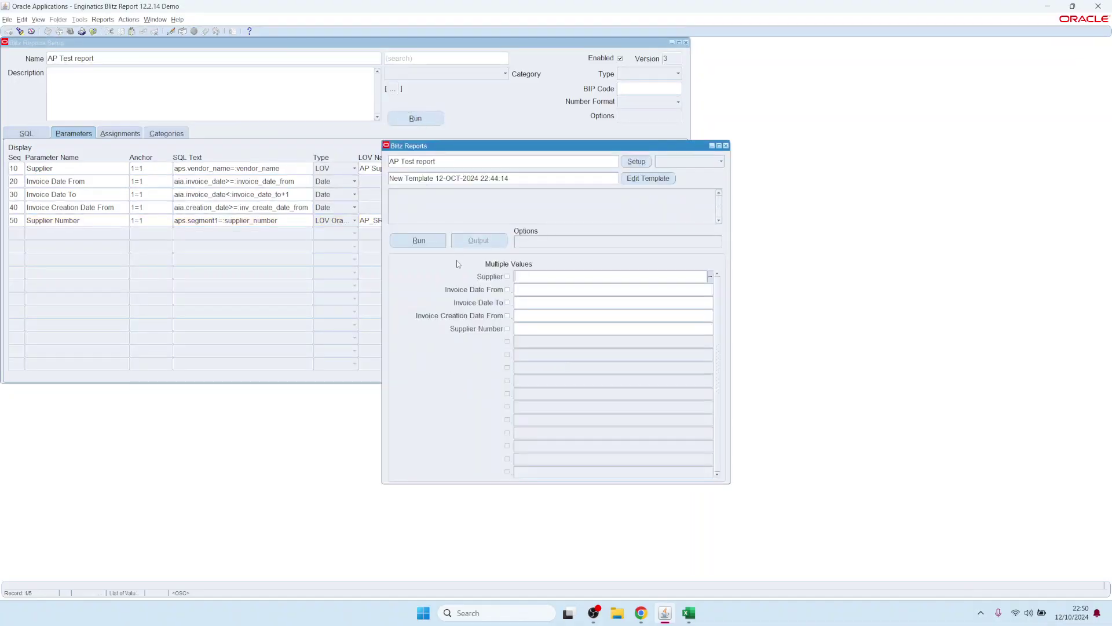
double_click(536, 328)
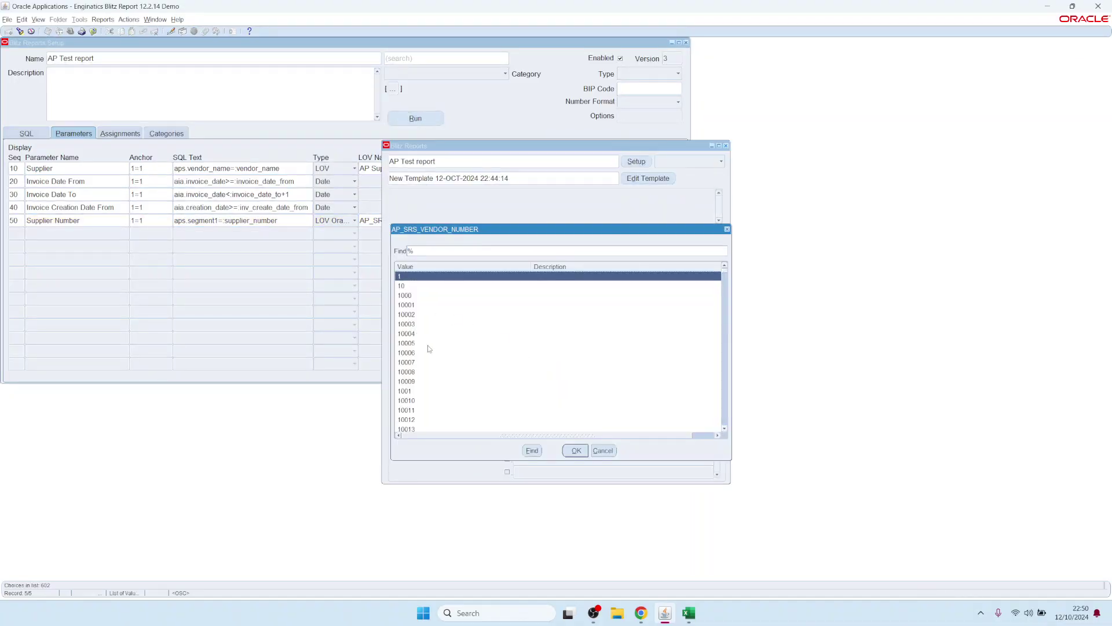
click(440, 362)
click(576, 451)
click(417, 240)
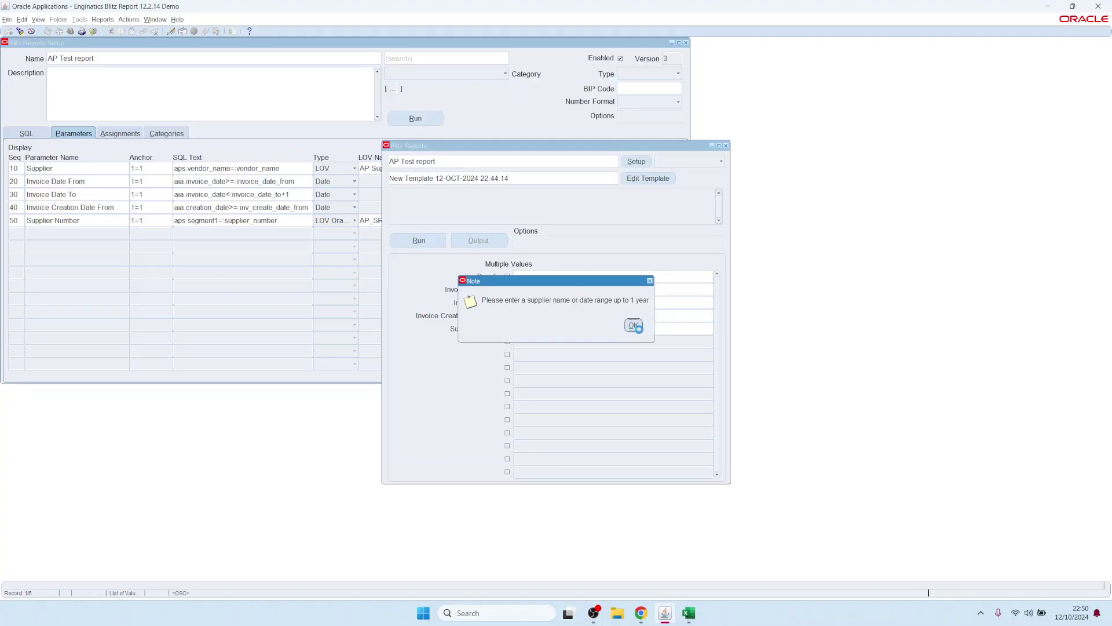
click(634, 326)
Return to the report setup and clear the logical expression in the advanced required parameters.
click(636, 161)
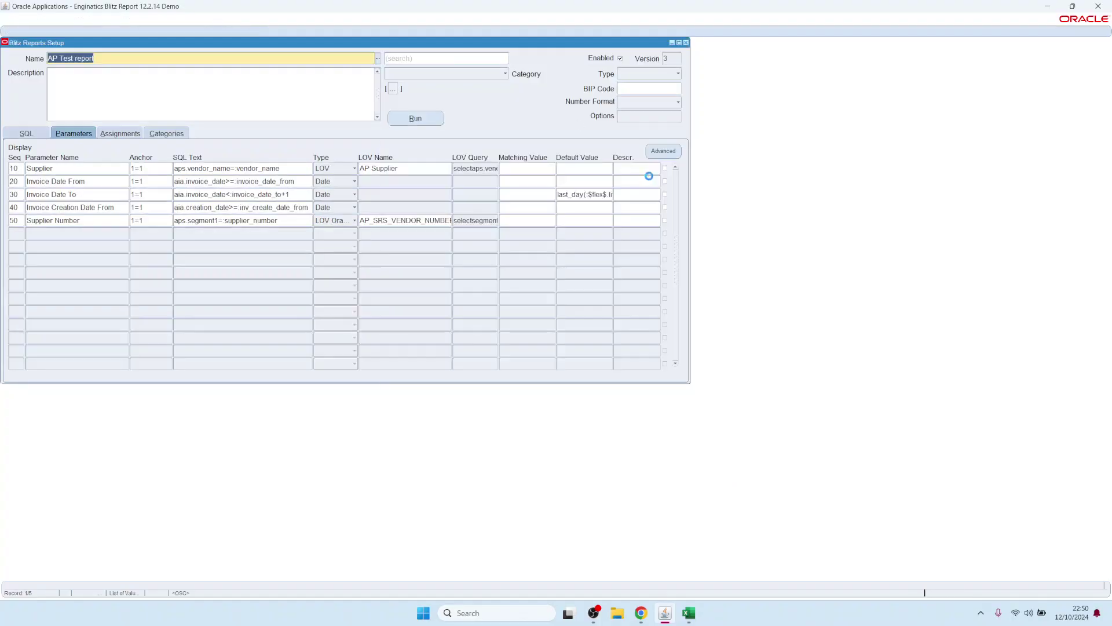
click(663, 151)
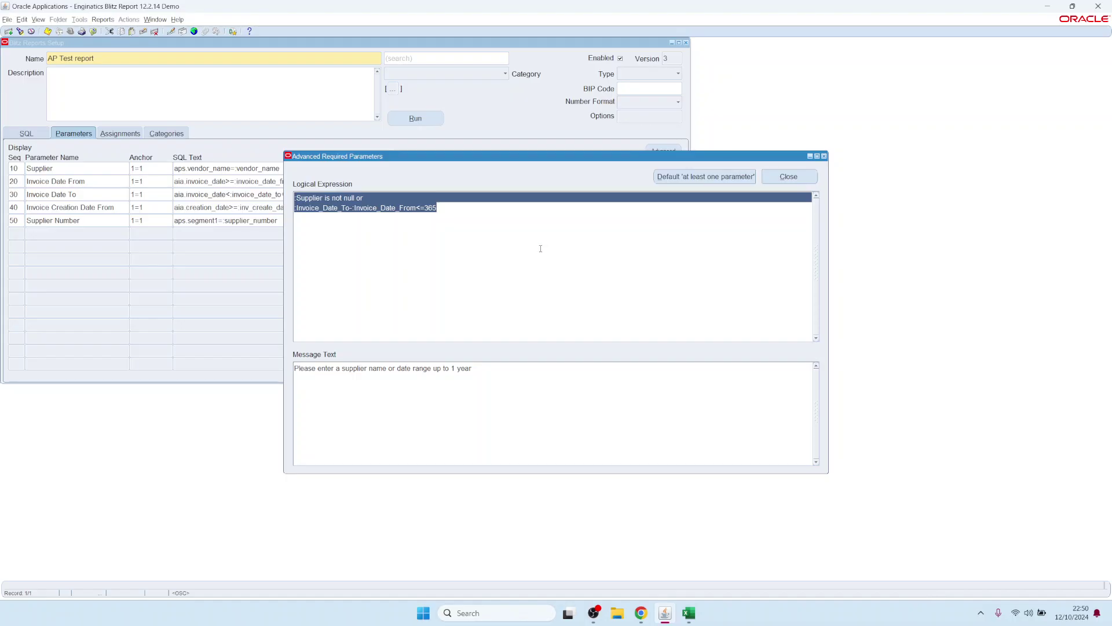
key(Delete)
click(770, 174)
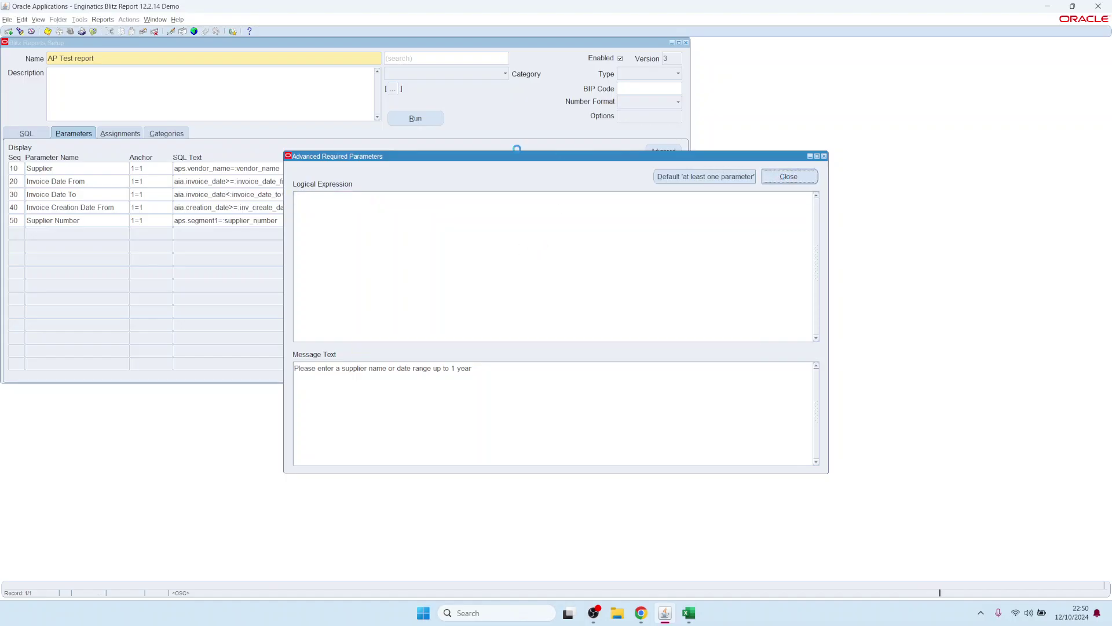
Run AP Test report with Supplier Number set to 10003 and open the Excel output.
click(431, 118)
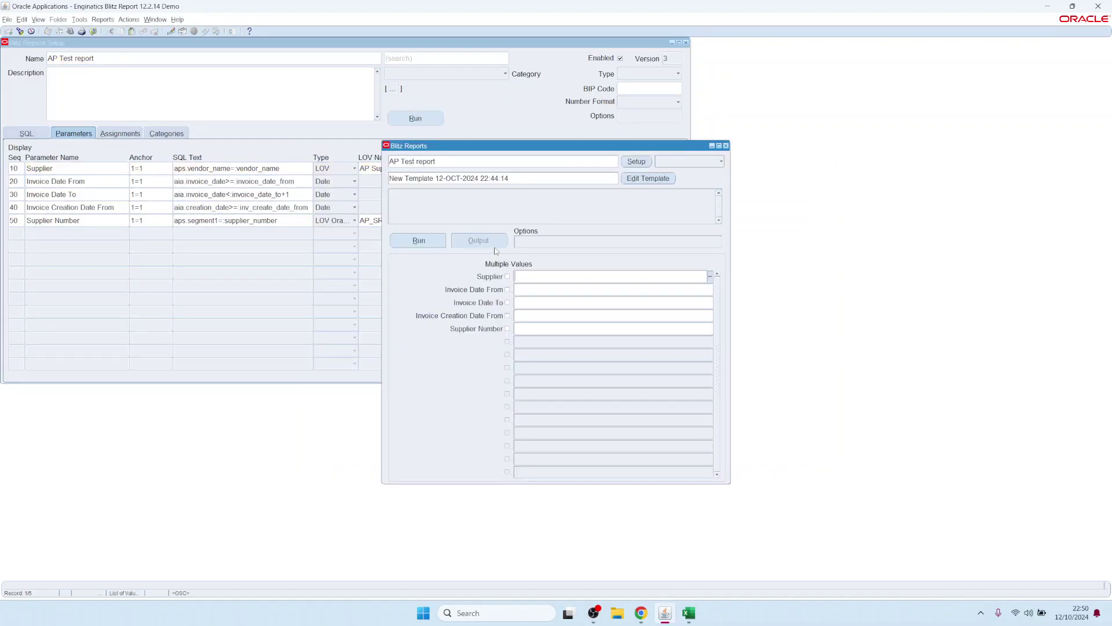
click(538, 330)
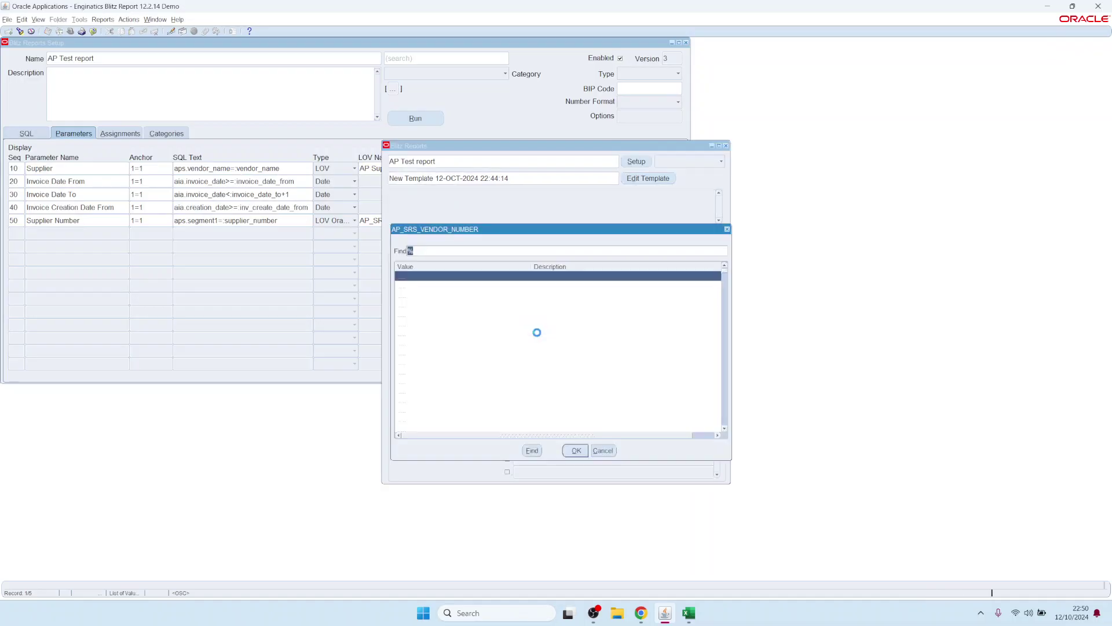
double_click(537, 329)
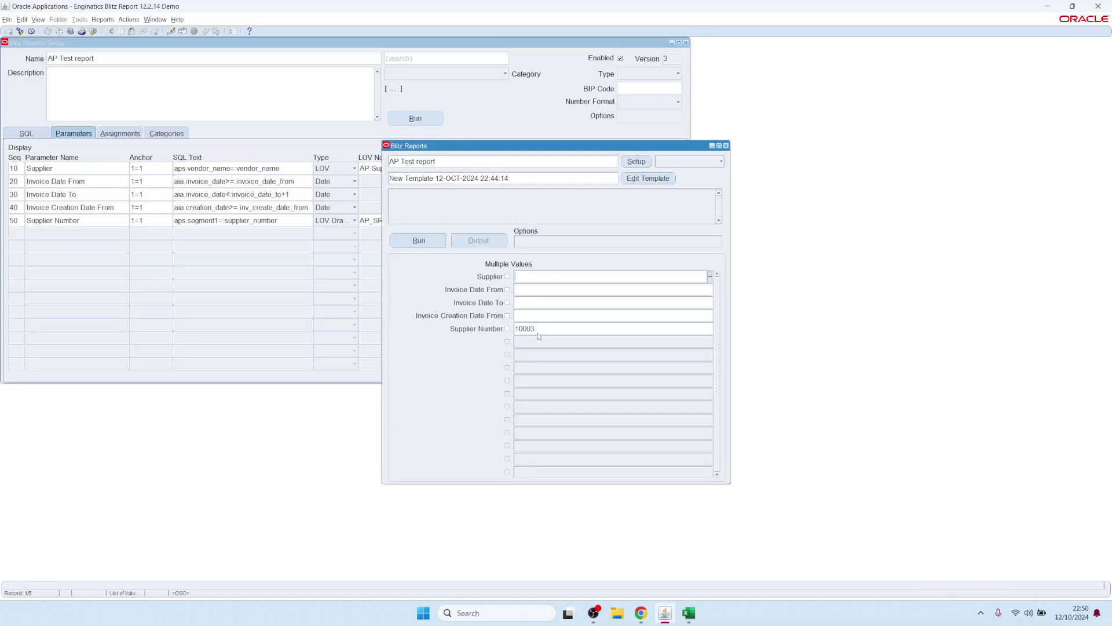
click(429, 241)
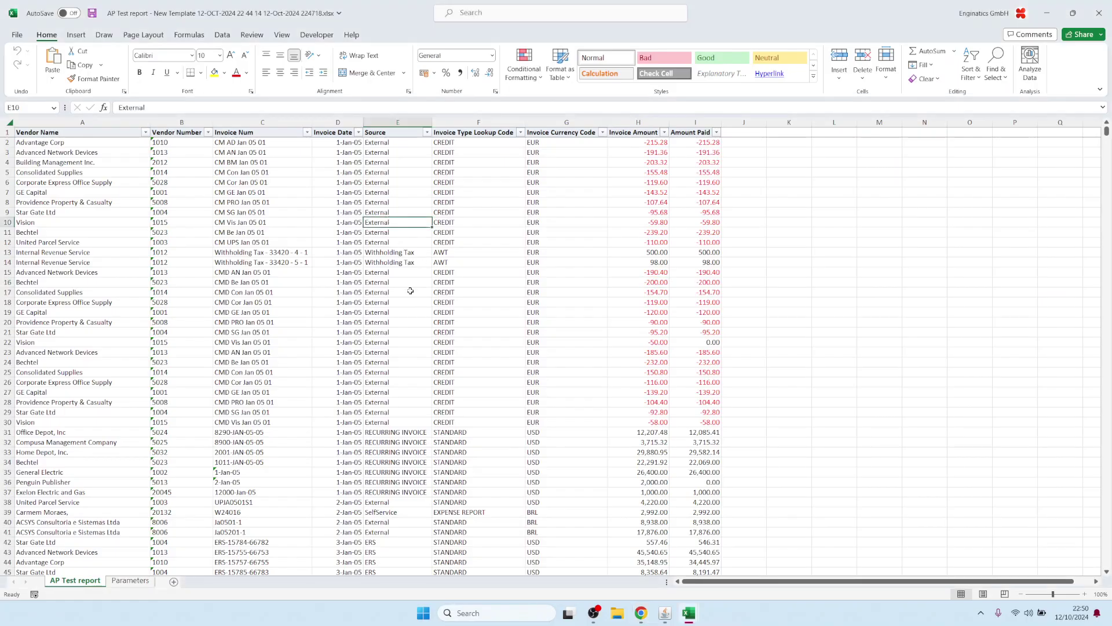
click(58, 144)
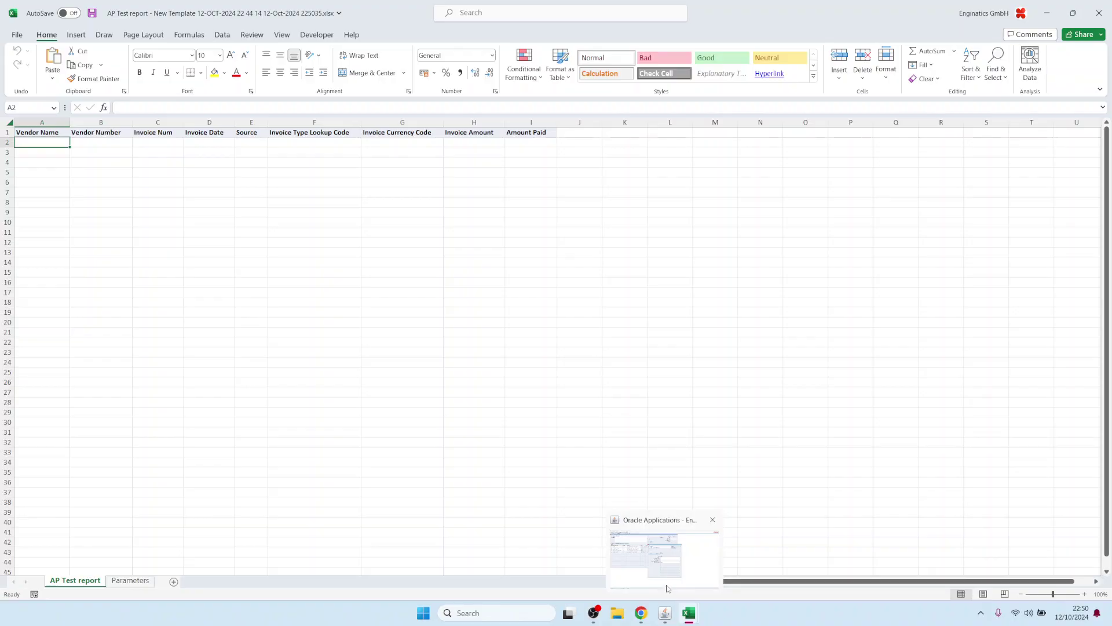
Switch to Oracle Applications, open the latest request's log and examine the Supplier Number bind value and the generated where clause.
click(668, 582)
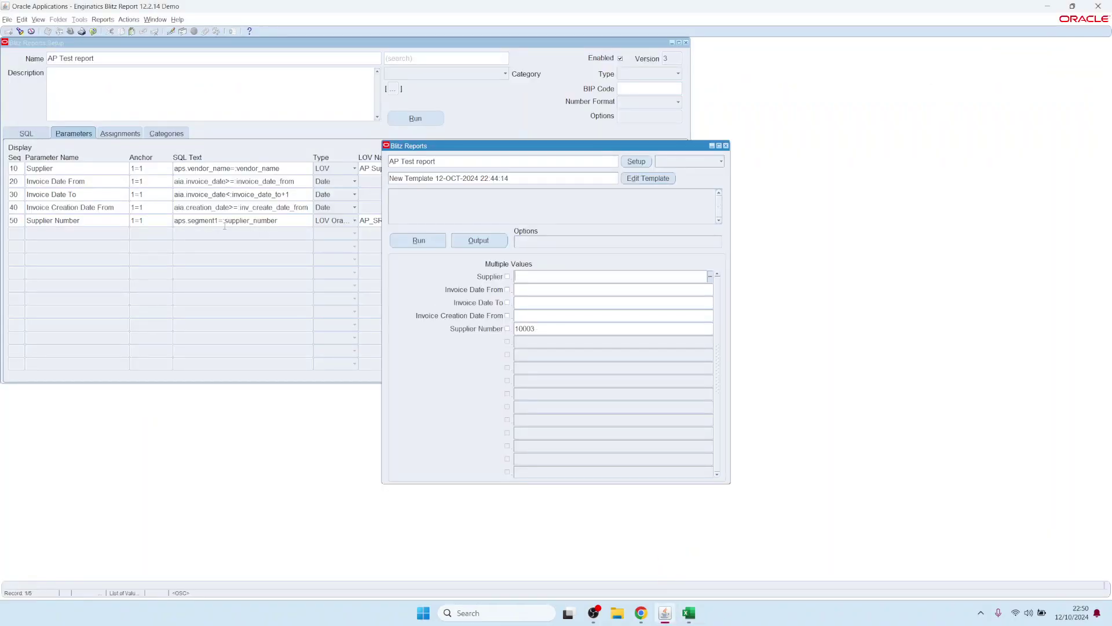
click(555, 329)
click(38, 19)
click(46, 147)
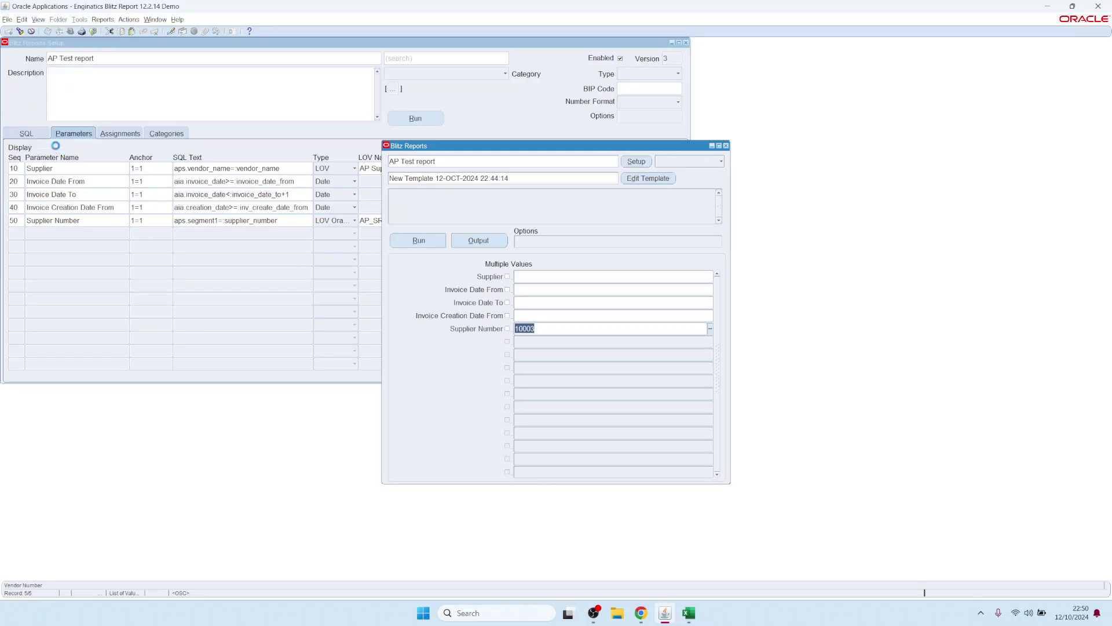
click(340, 299)
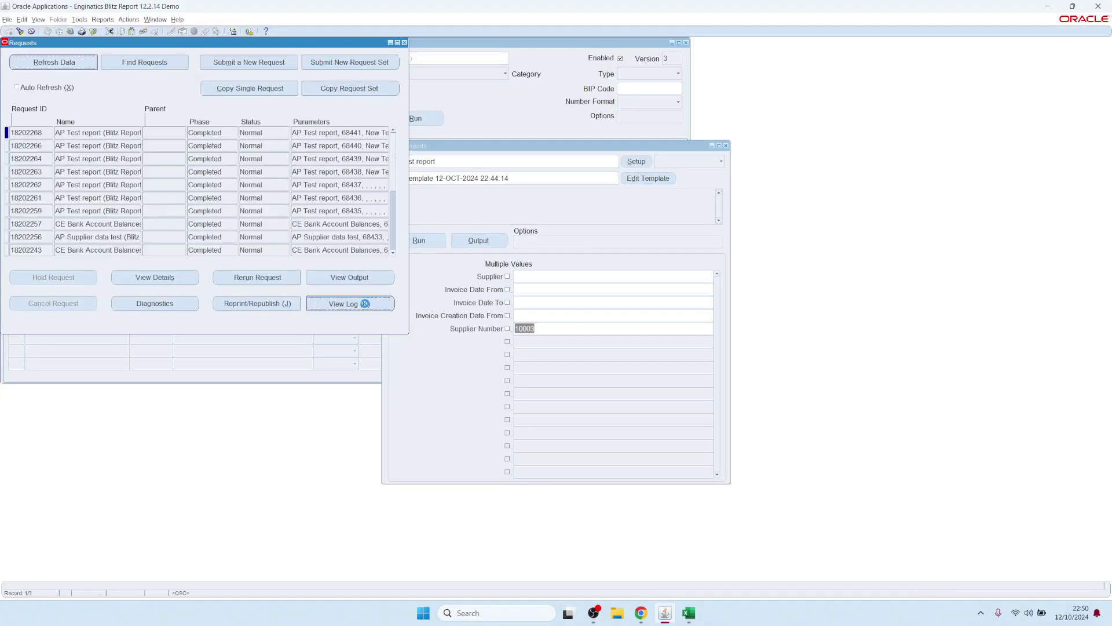
click(340, 299)
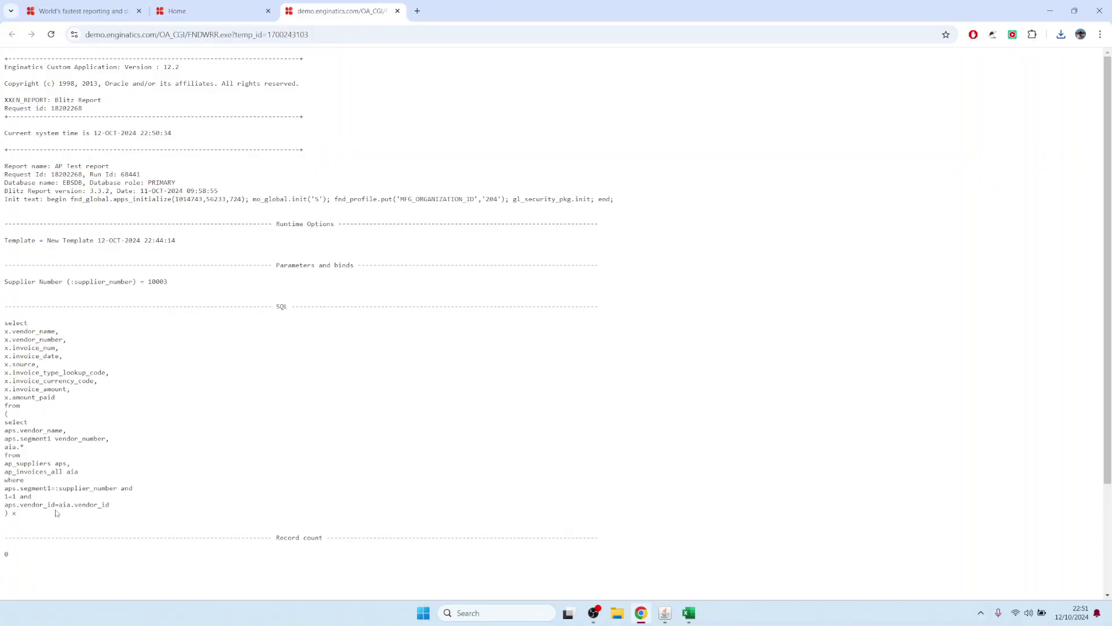
drag(134, 488, 4, 488)
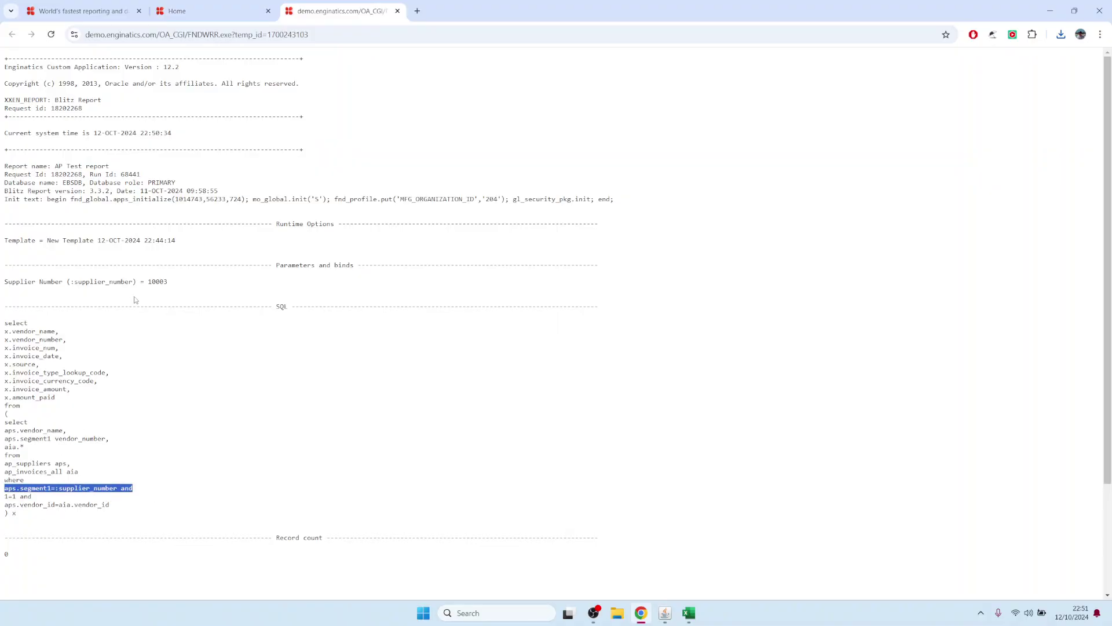
drag(149, 282, 173, 284)
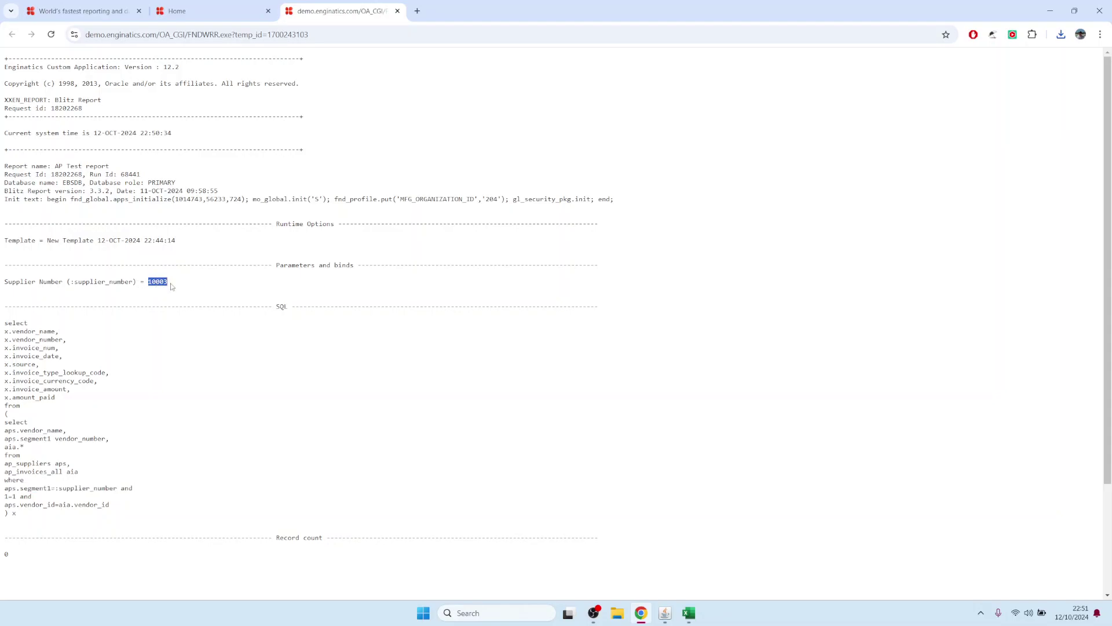
drag(138, 493, 2, 472)
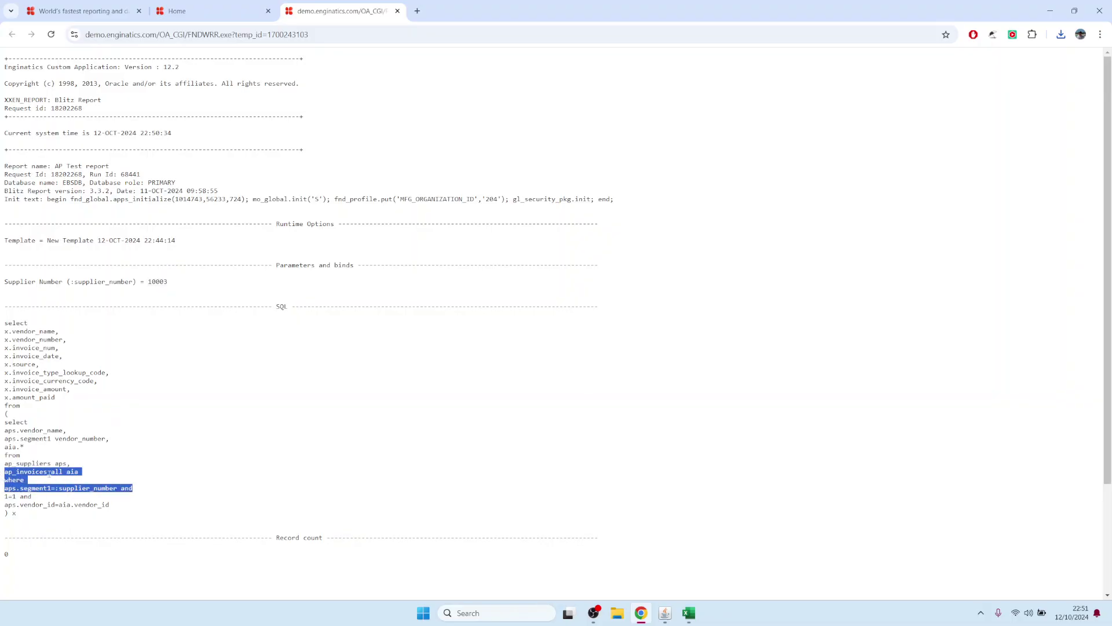
Switch to the earlier Excel output ending in 224718 and copy the vendor numbers in B7:B27.
mouse_move(689, 612)
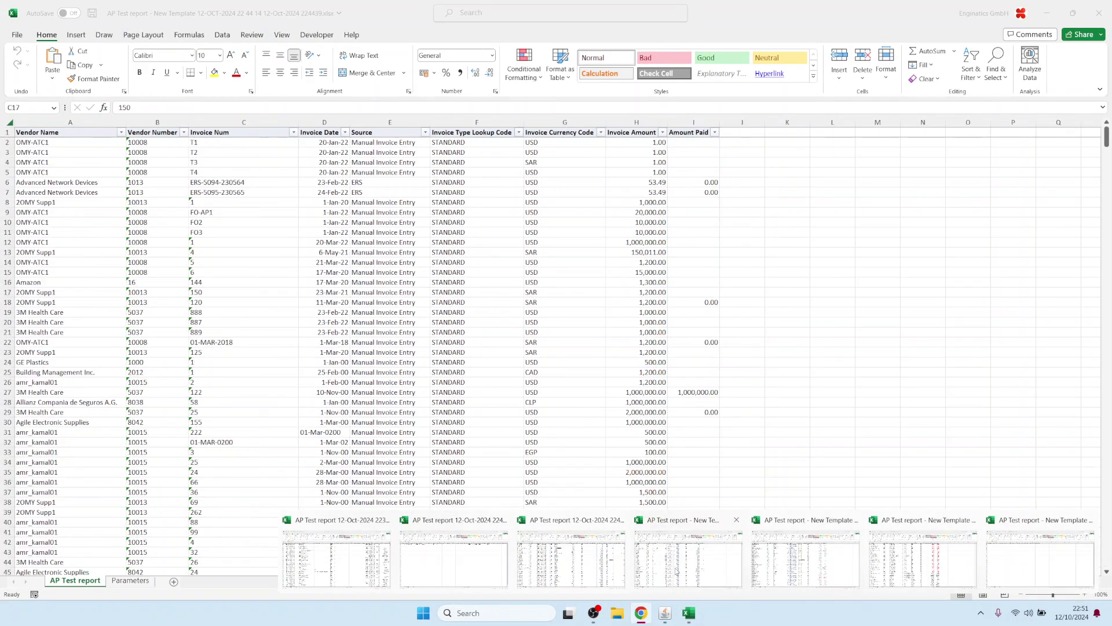
click(922, 571)
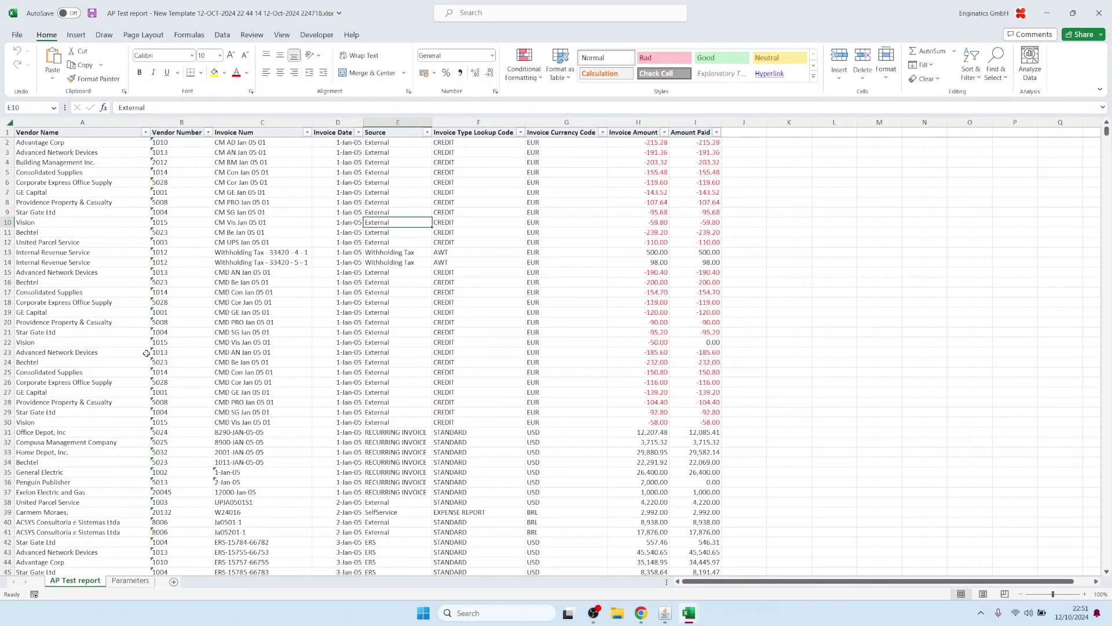
drag(174, 192, 172, 399)
key(ctrl+c)
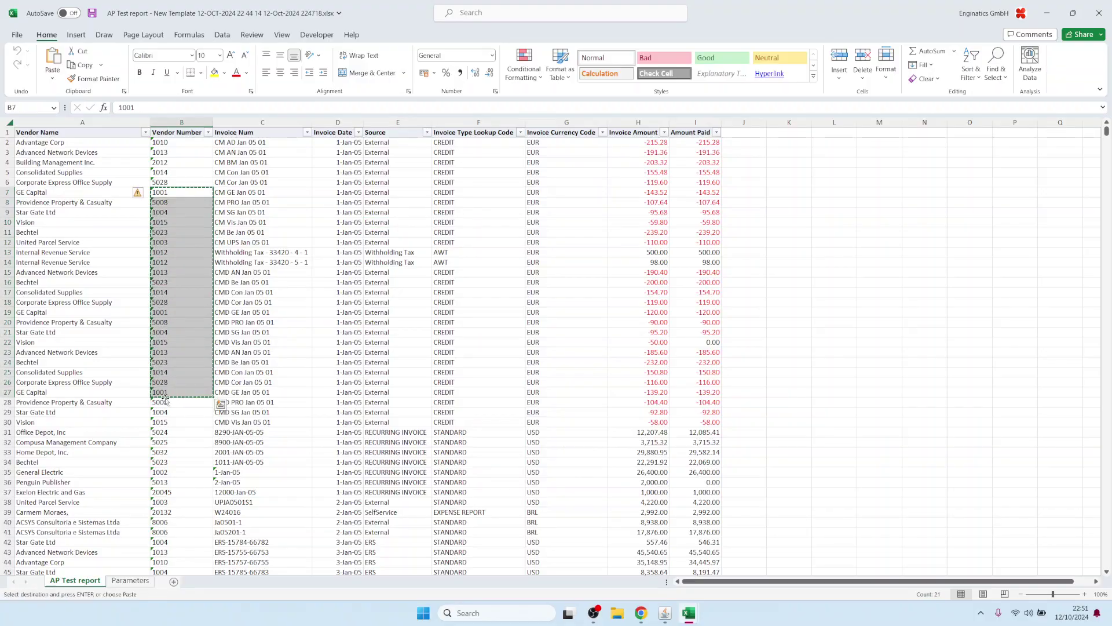
Back in Blitz Reports, allow multiple values for Supplier Number, replace its value with the copied vendor numbers, and run the report.
click(665, 613)
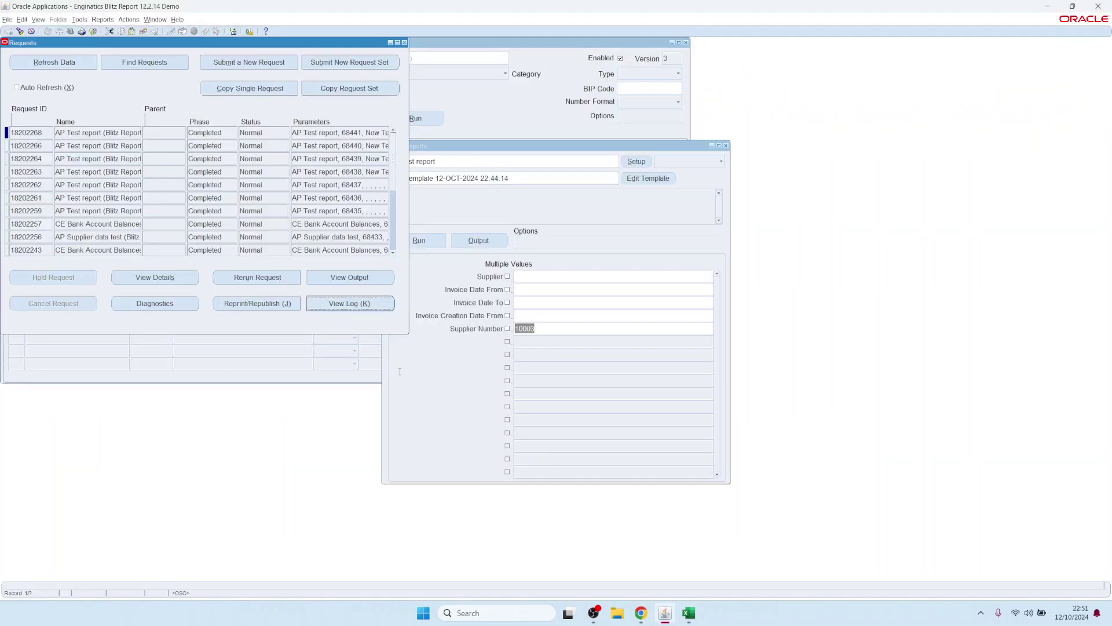
click(566, 198)
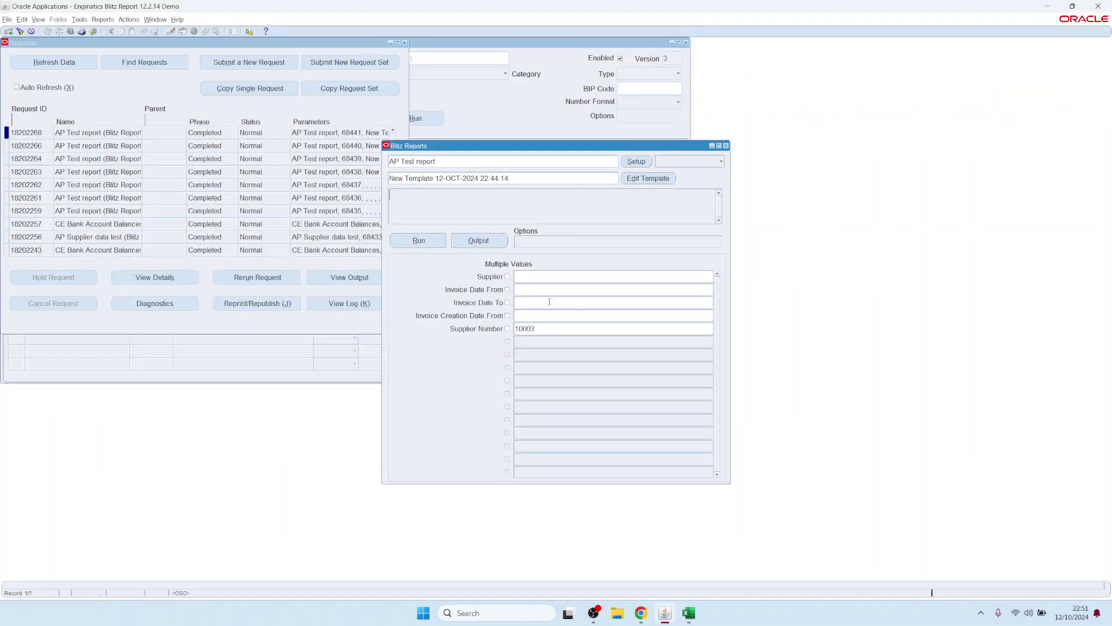
click(507, 329)
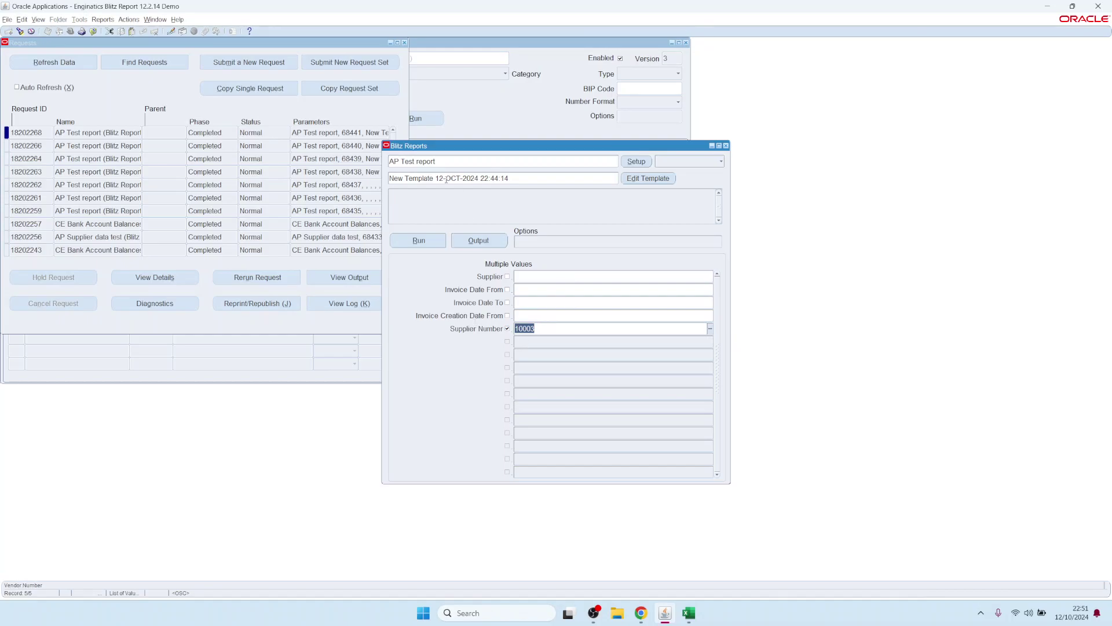
key(ctrl+e)
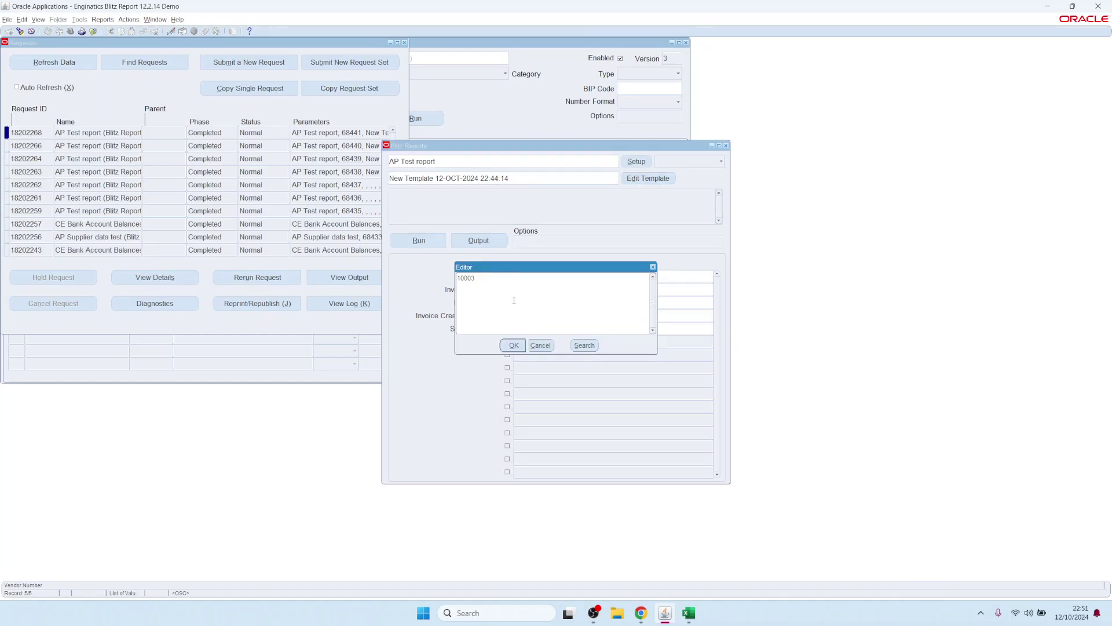
drag(485, 279, 456, 280)
key(ctrl+v)
click(513, 345)
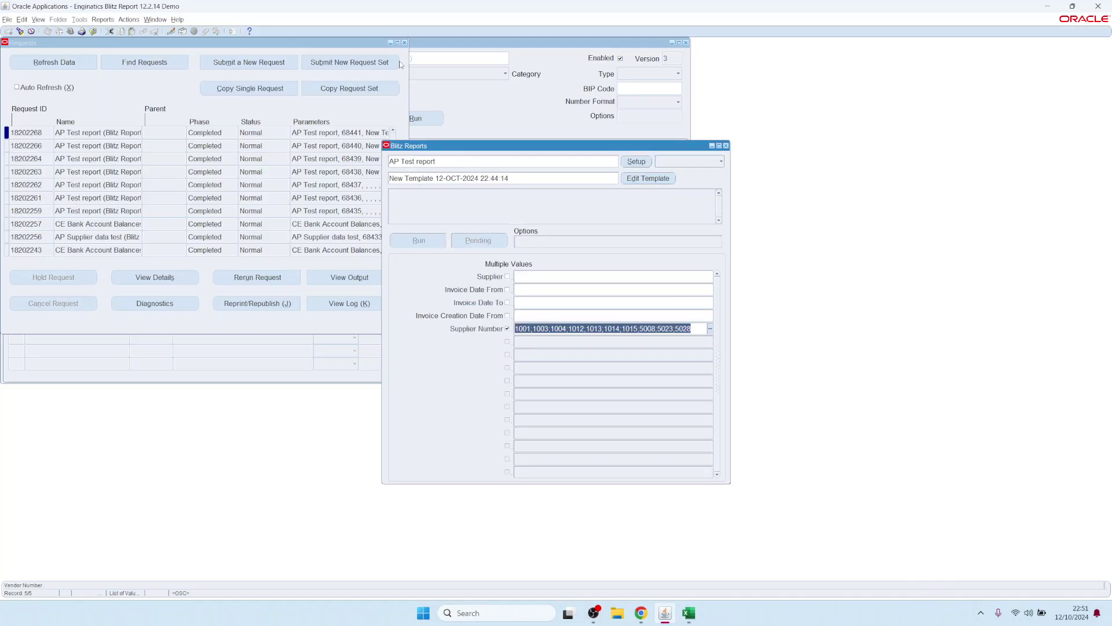
Close the Requests window and open the new run's Excel output.
click(408, 45)
click(404, 43)
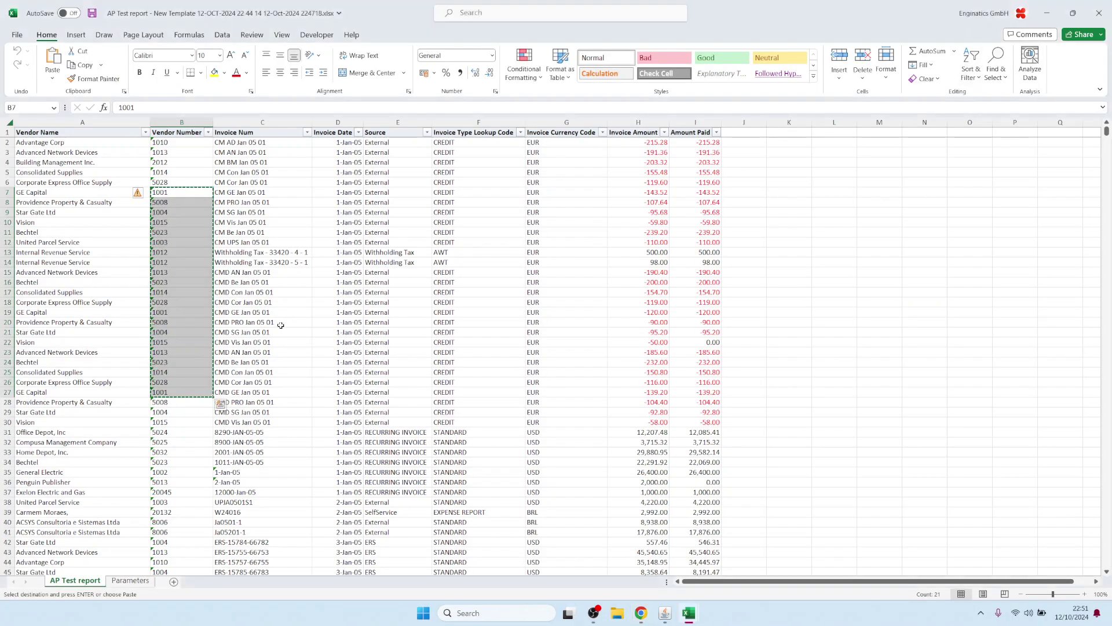
click(79, 243)
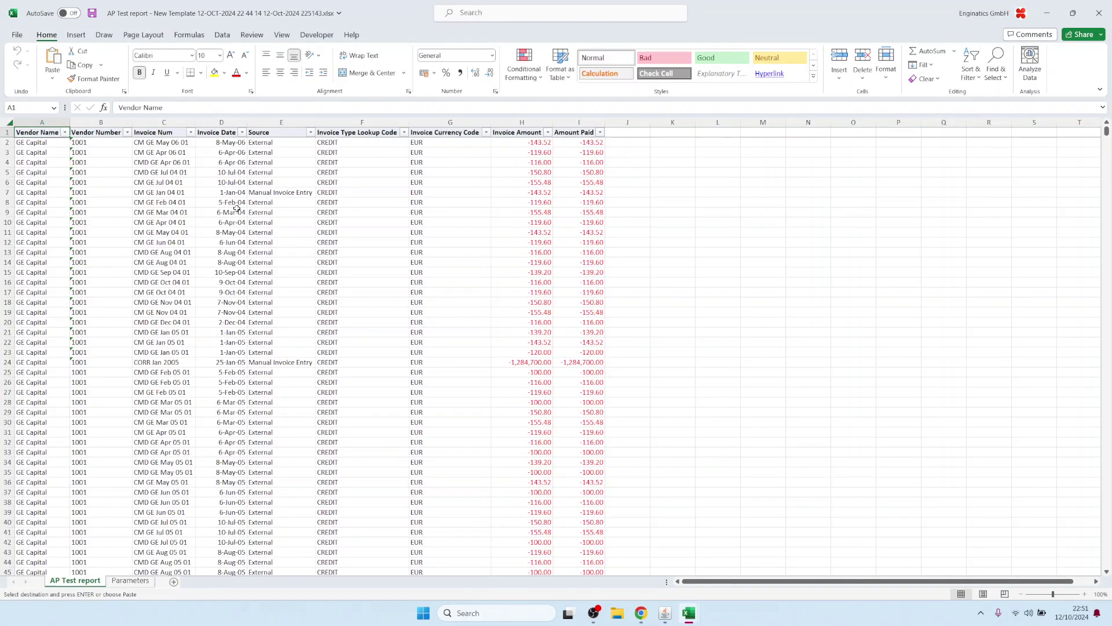
Check the new output's Vendor Number filter values and go to the last row of the data.
drag(40, 162, 40, 342)
key(ctrl+v)
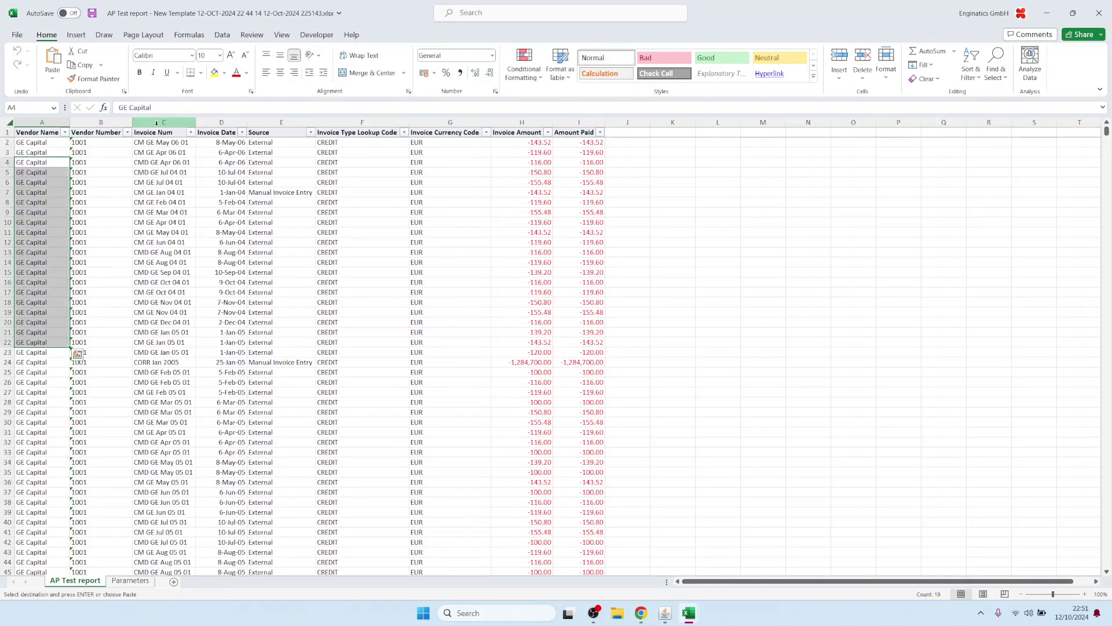
click(128, 132)
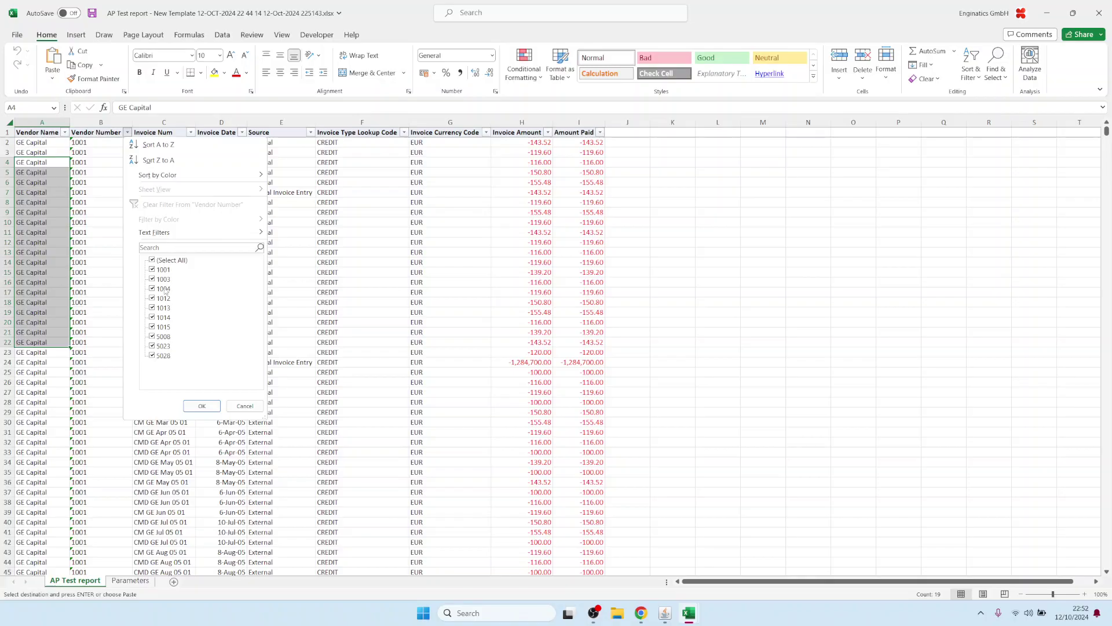
click(255, 406)
click(67, 381)
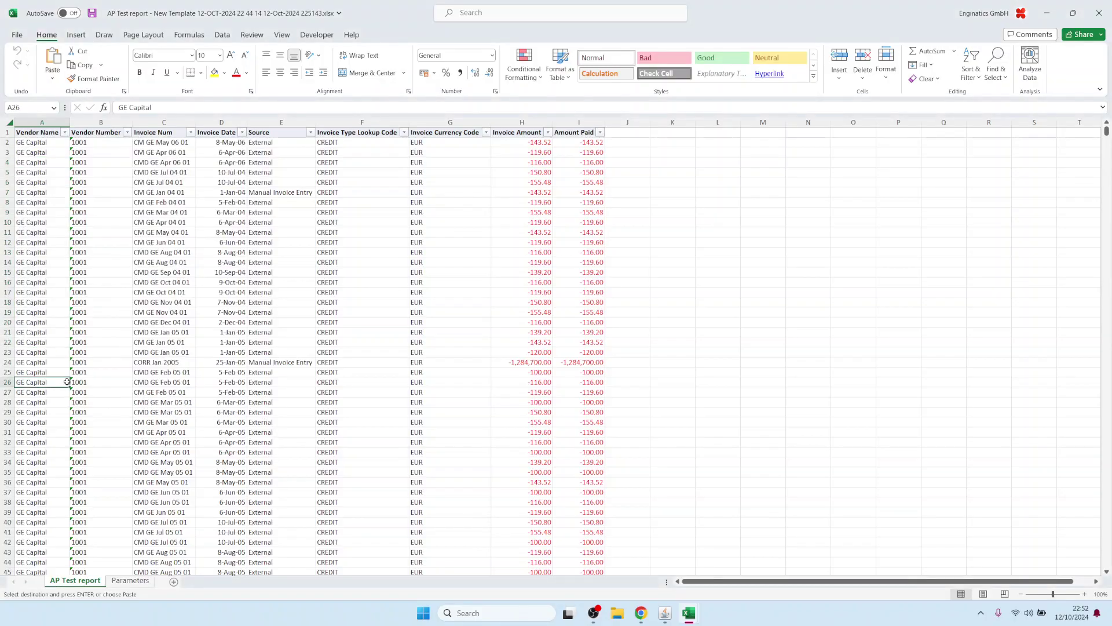
key(ctrl+Down)
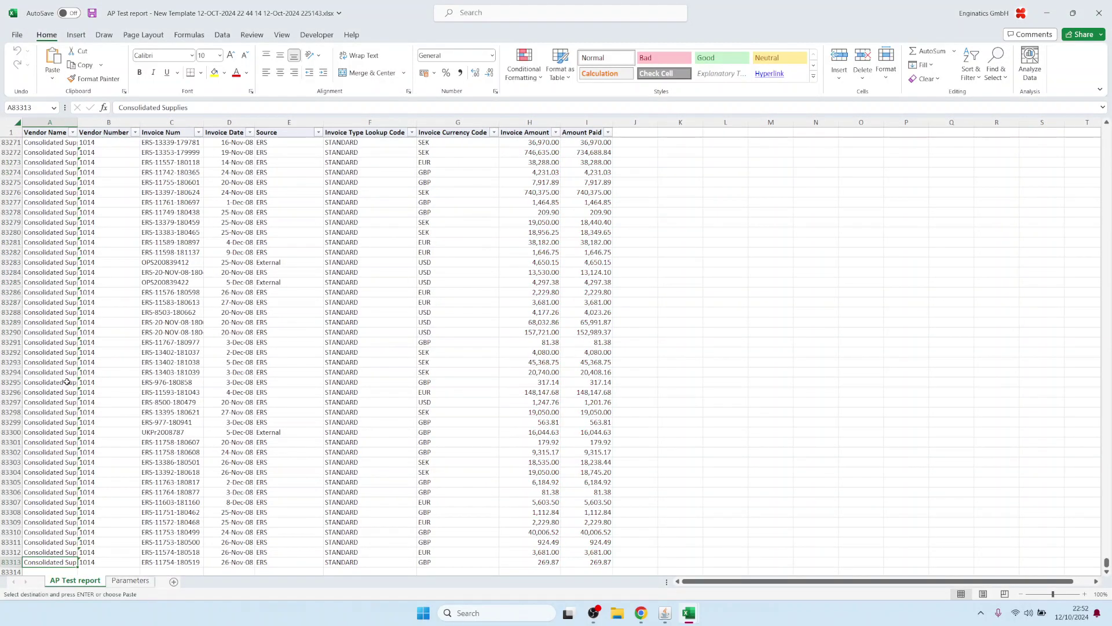
click(317, 243)
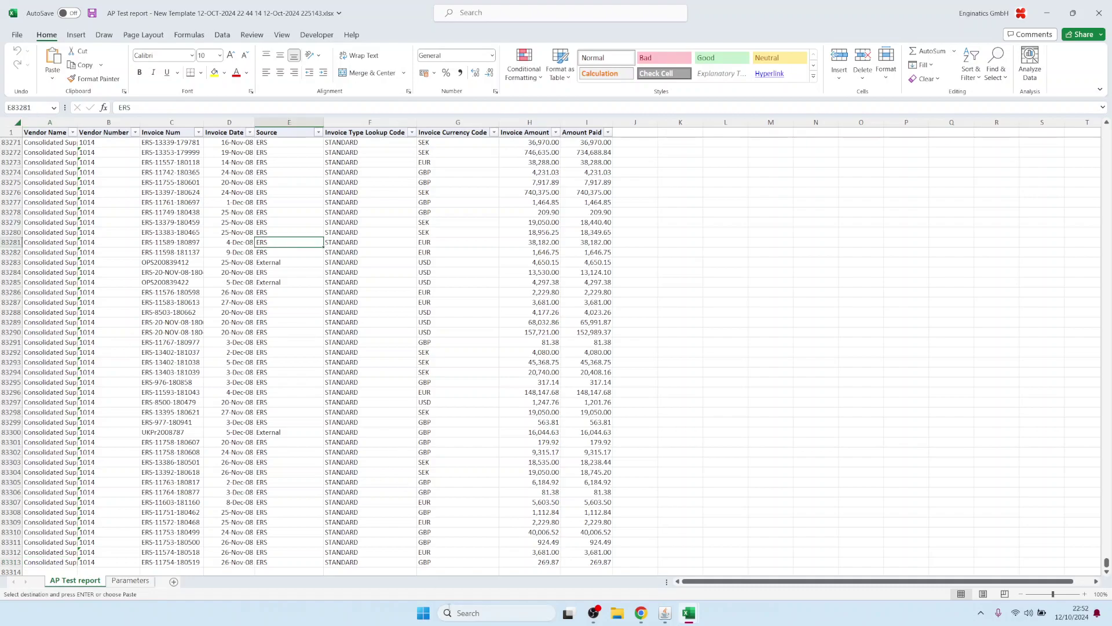
mouse_move(665, 615)
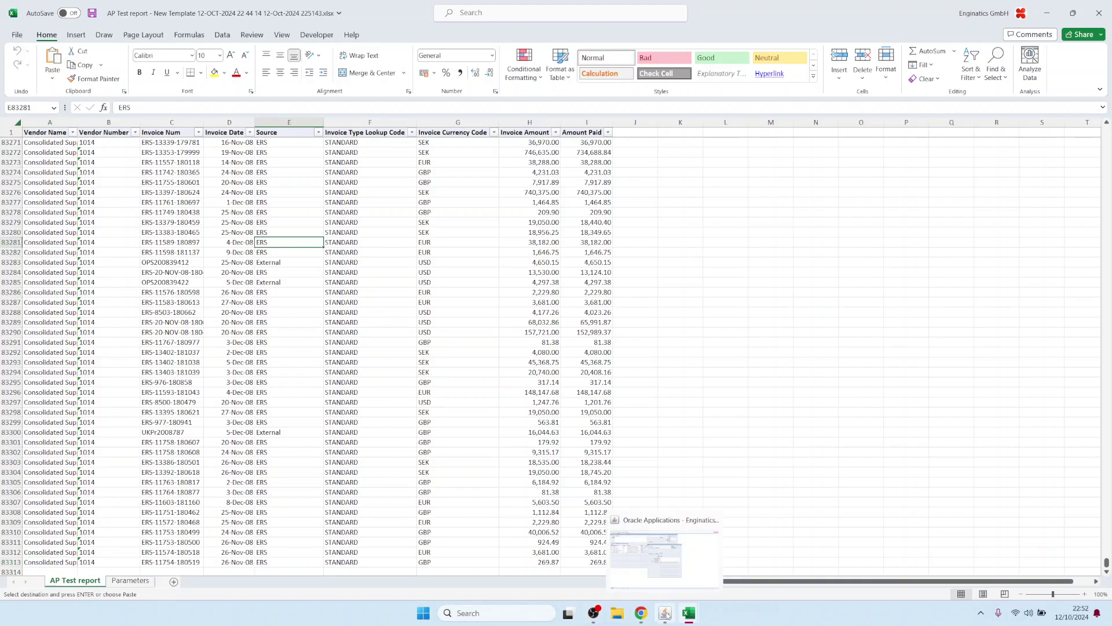
Switch back to Oracle Applications, return to the AP Test report setup and examine the Supplier Number parameter's AP_SRS_VENDOR_NUMBER query.
click(676, 552)
click(636, 161)
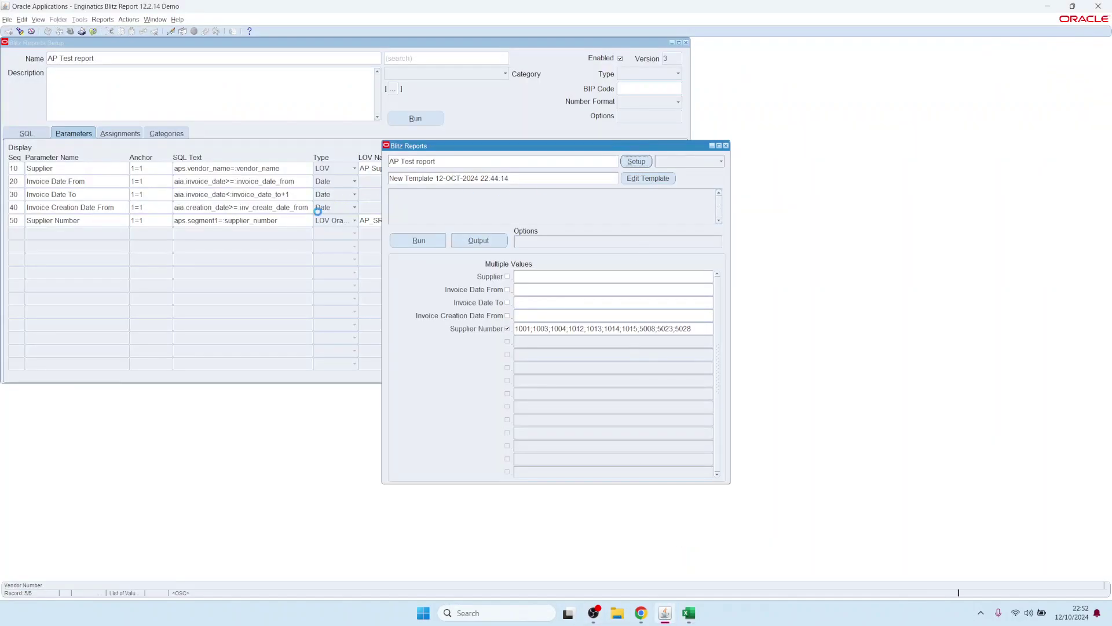
double_click(489, 220)
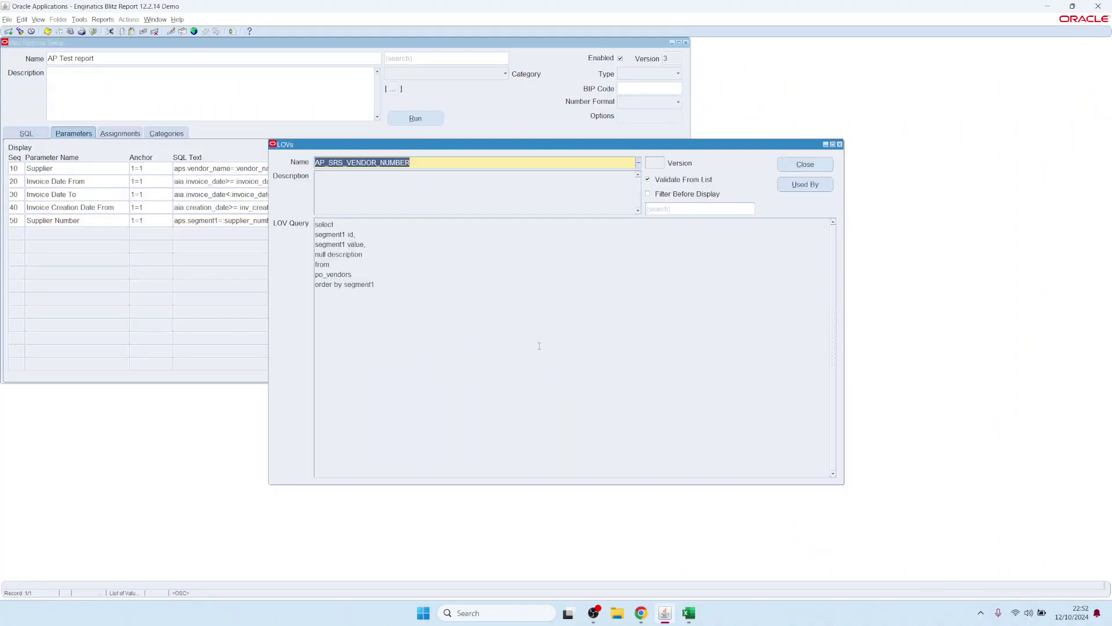
click(379, 277)
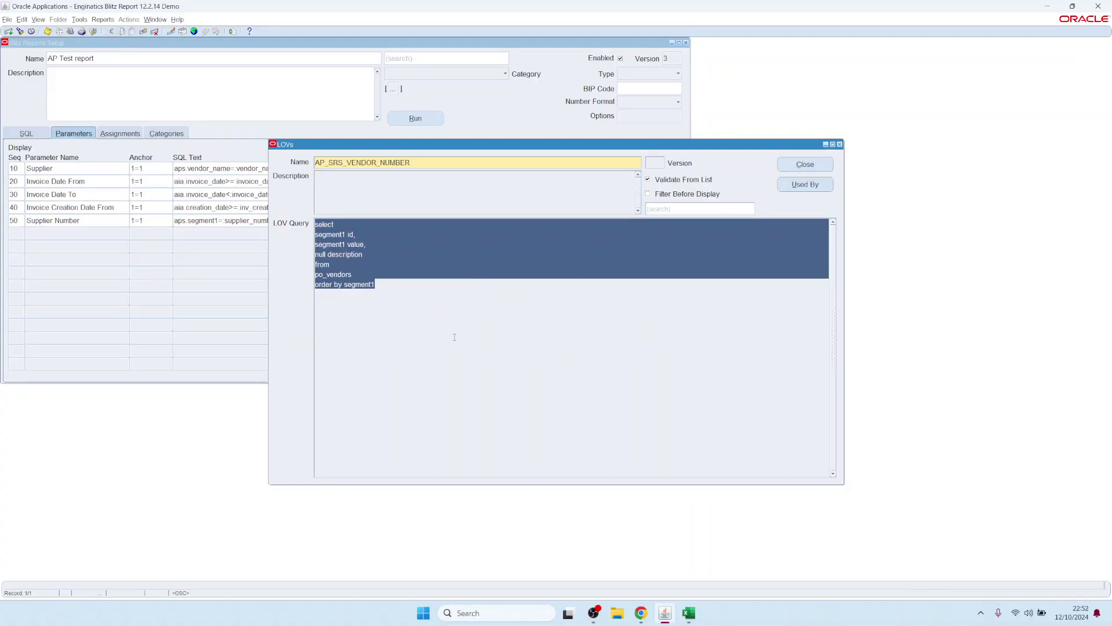
click(804, 166)
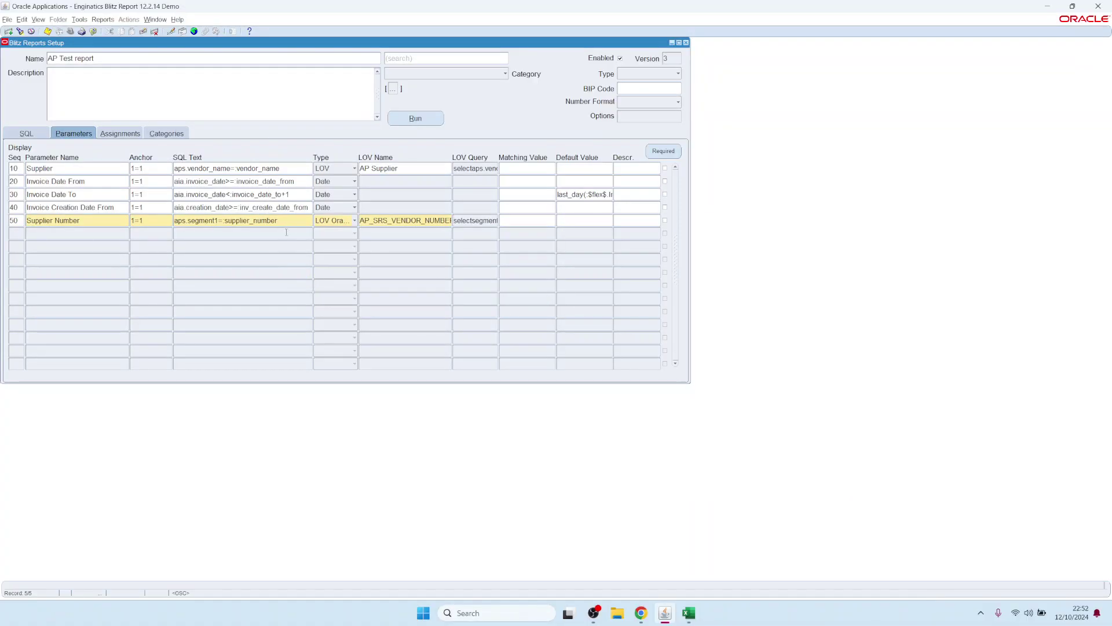
Change the Supplier Number parameter to type LOV custom and save its query with vendor_name instead of null as the description.
click(346, 220)
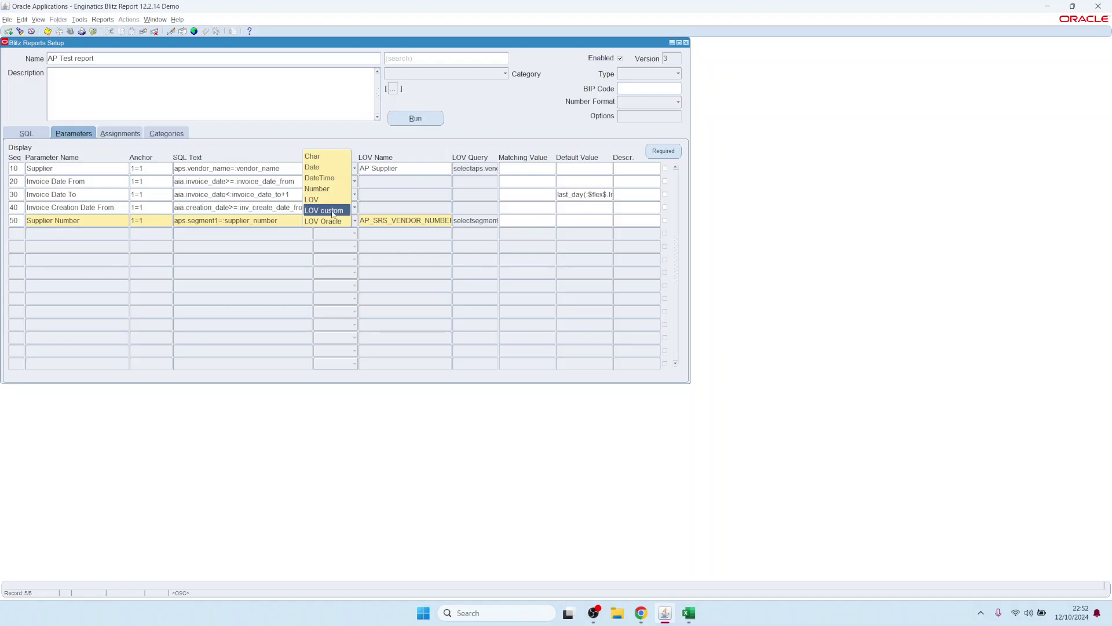
click(333, 210)
double_click(477, 221)
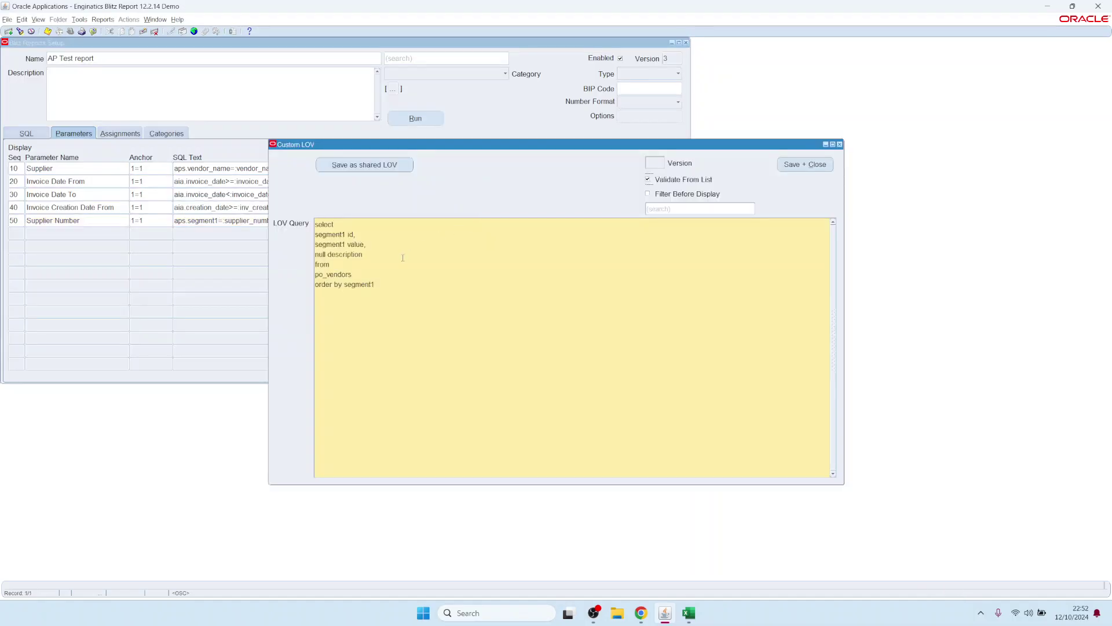
key(ctrl+a)
click(324, 253)
key(ctrl+shift+Left)
text(vendor_name)
click(806, 164)
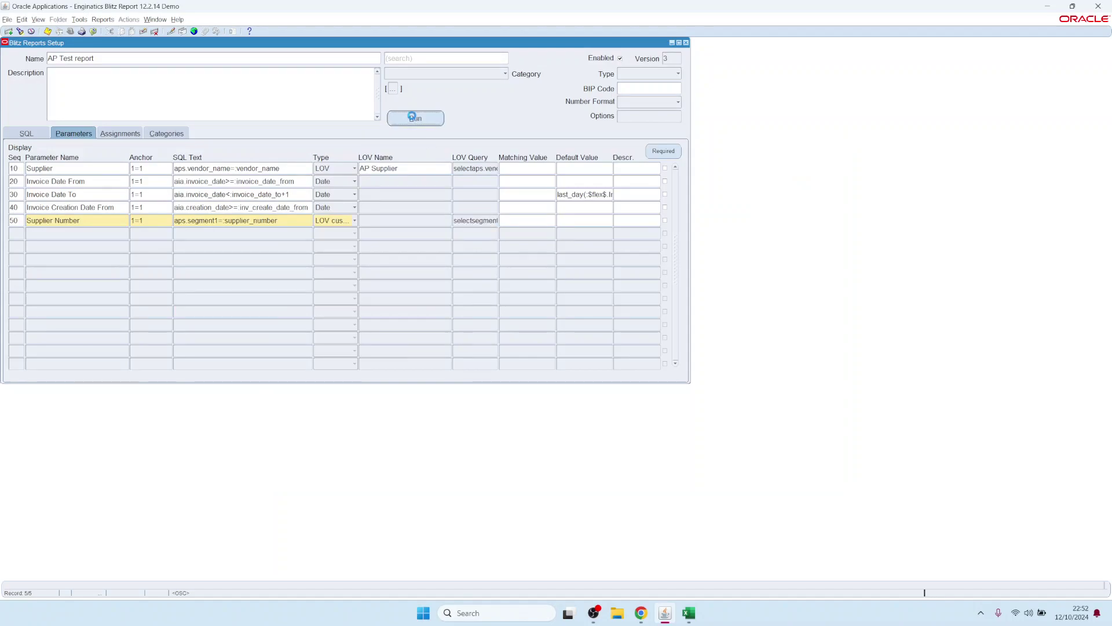
In the report run window, browse the Supplier Number list of values with its descriptions and pick a supplier.
double_click(546, 330)
click(570, 301)
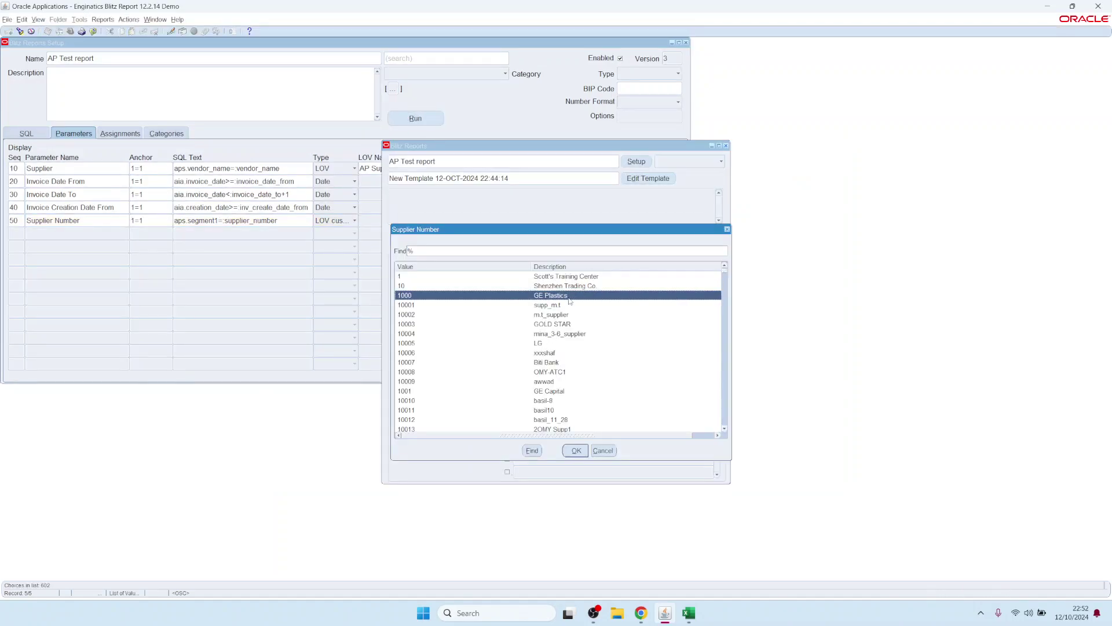
scroll(574, 359, down, 20)
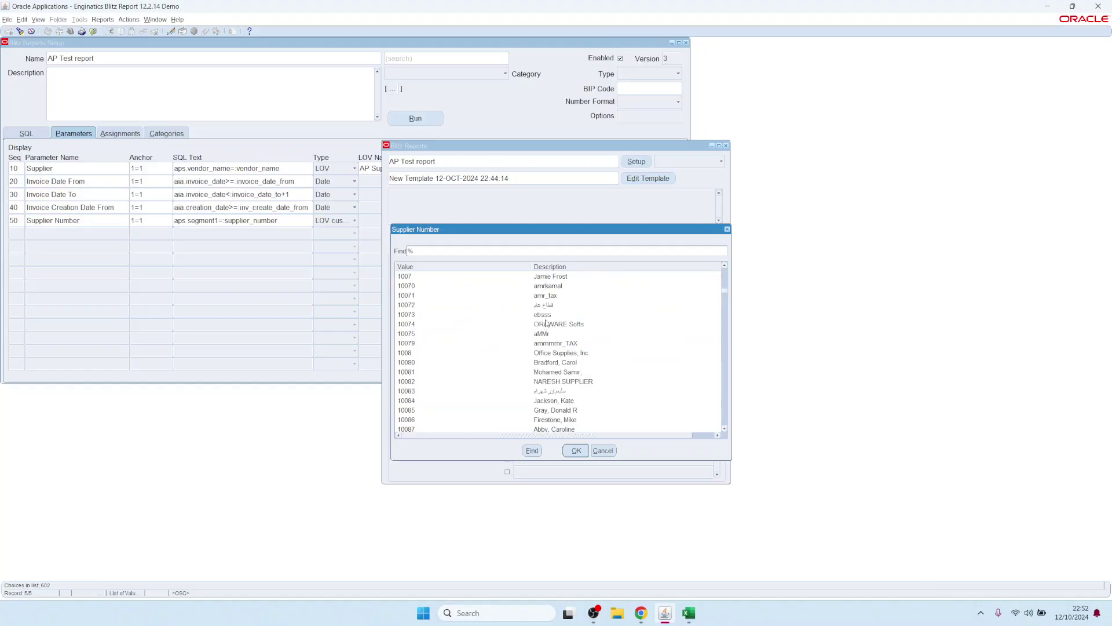
click(549, 342)
scroll(632, 383, up, 5)
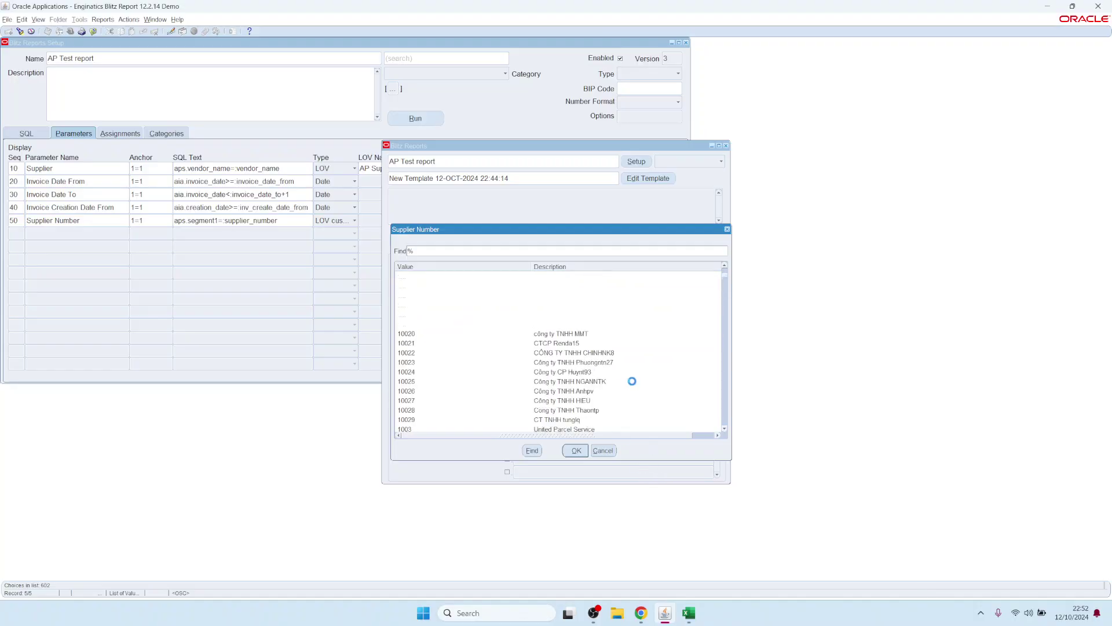
click(575, 451)
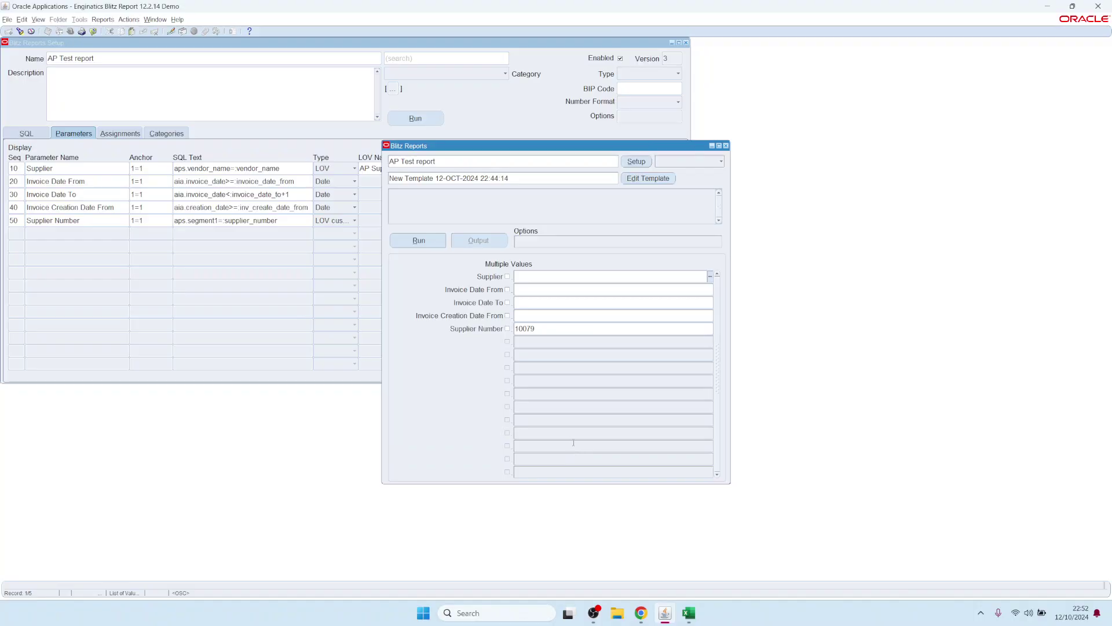
Return to the report setup and save the Supplier Number custom LOV as a shared LOV named Test Supplier Number LOV.
click(636, 161)
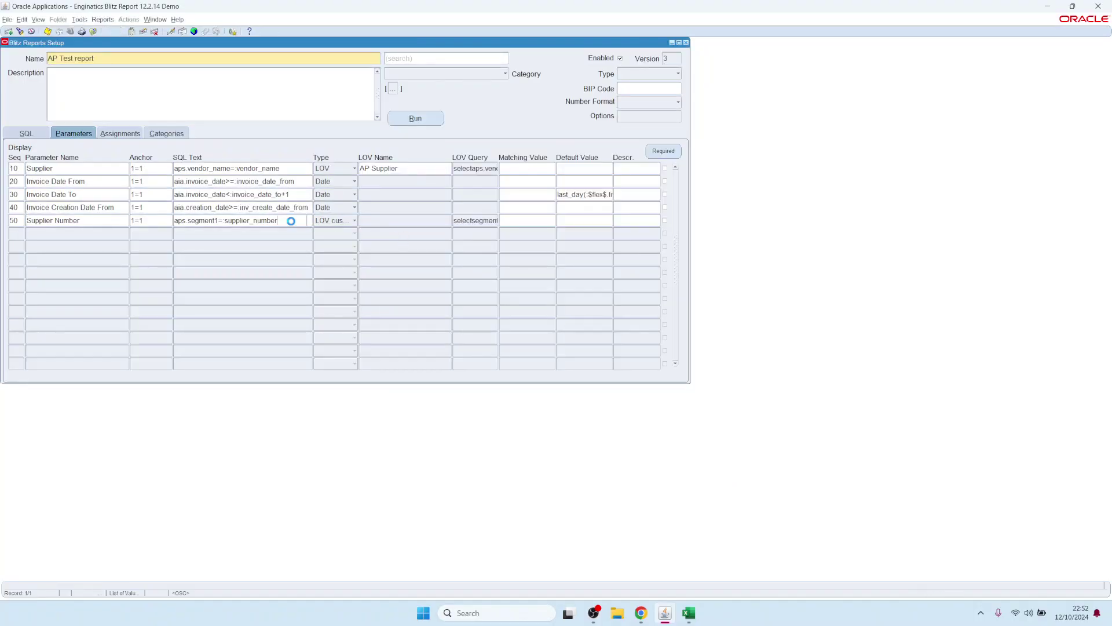
double_click(482, 220)
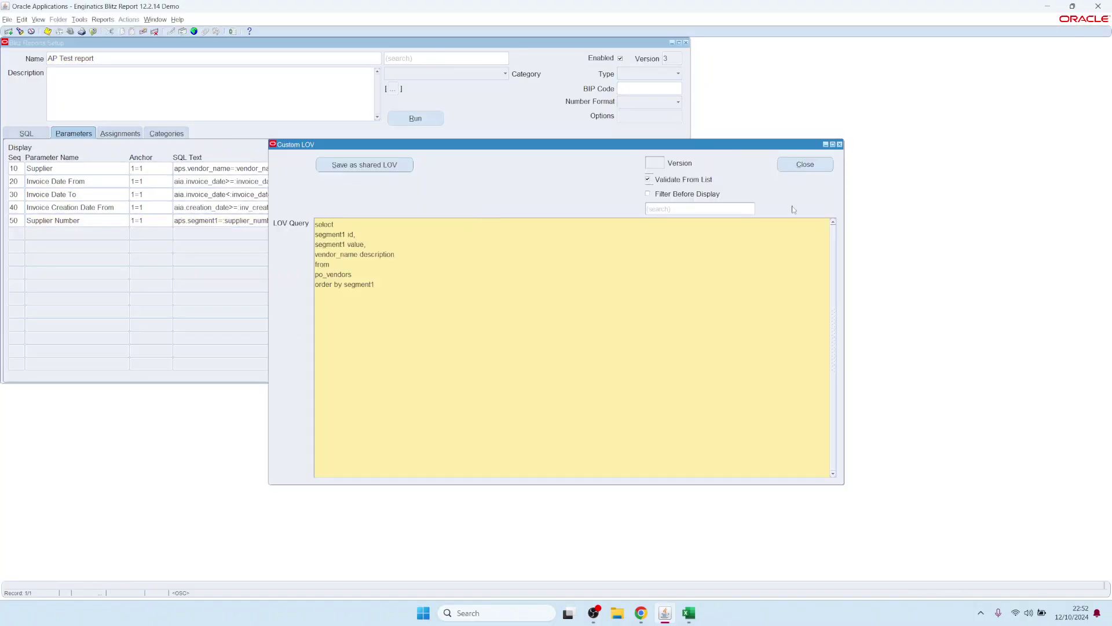
key(Escape)
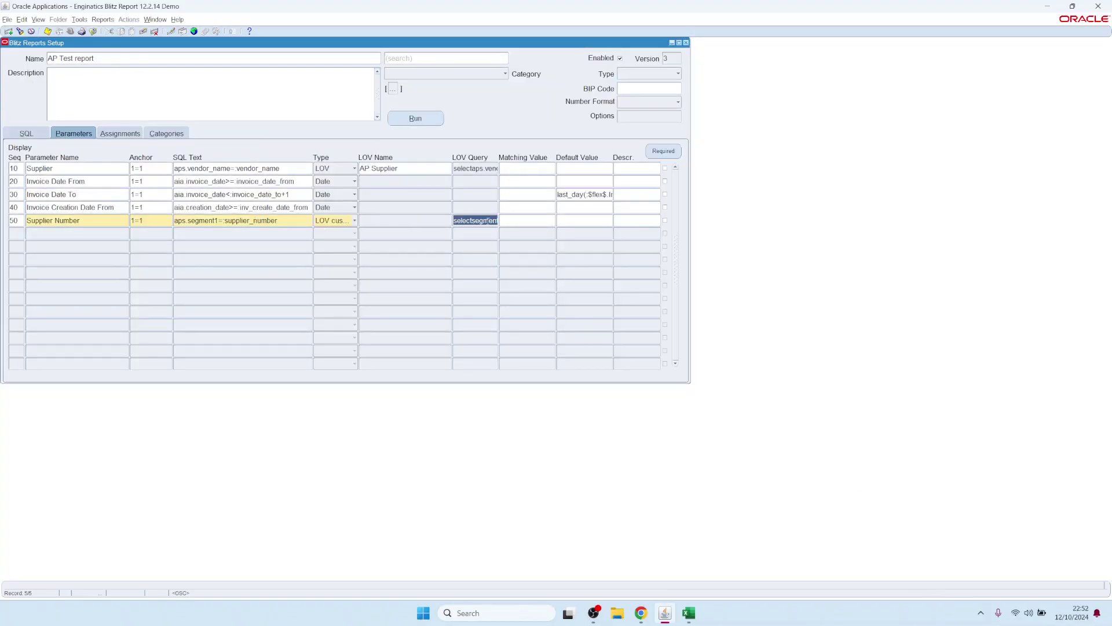
double_click(458, 220)
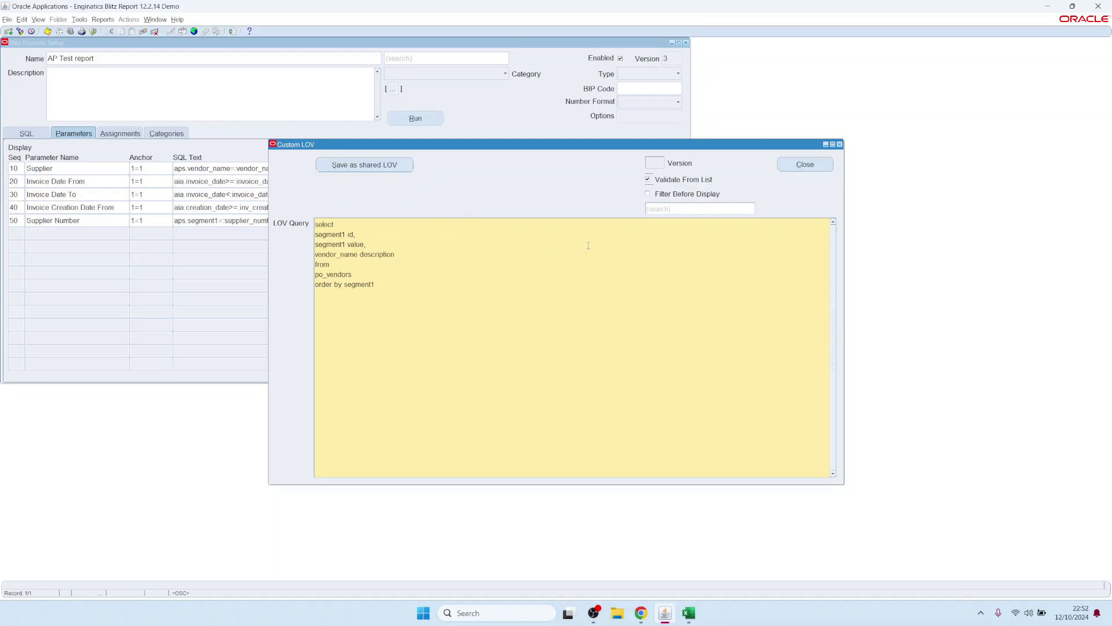
click(365, 165)
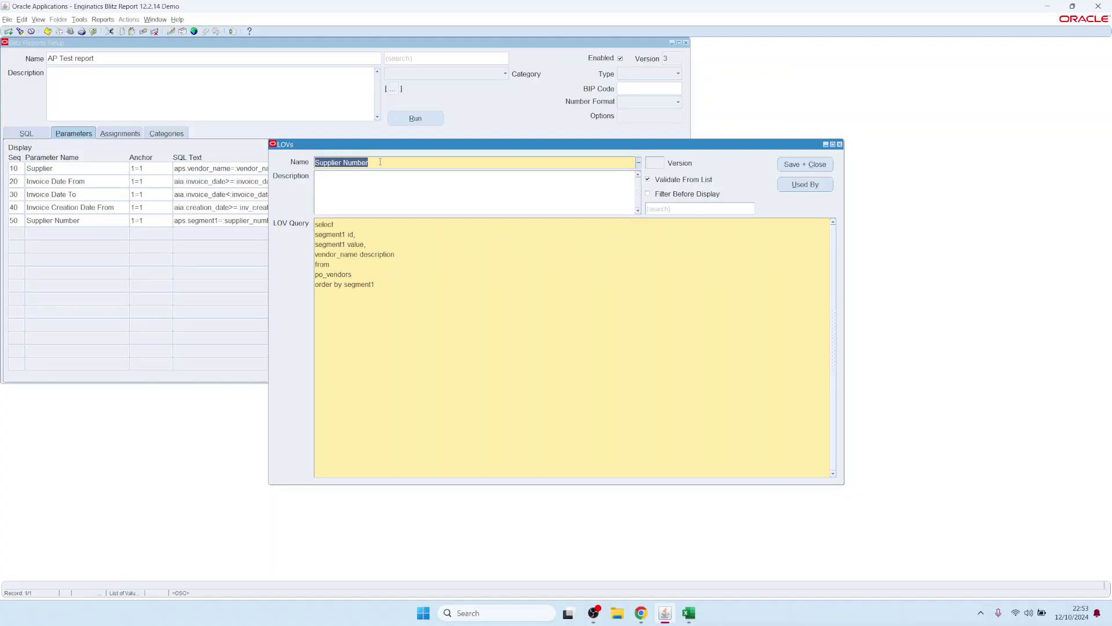
key(ctrl+Left)
text(Test )
text(LOV)
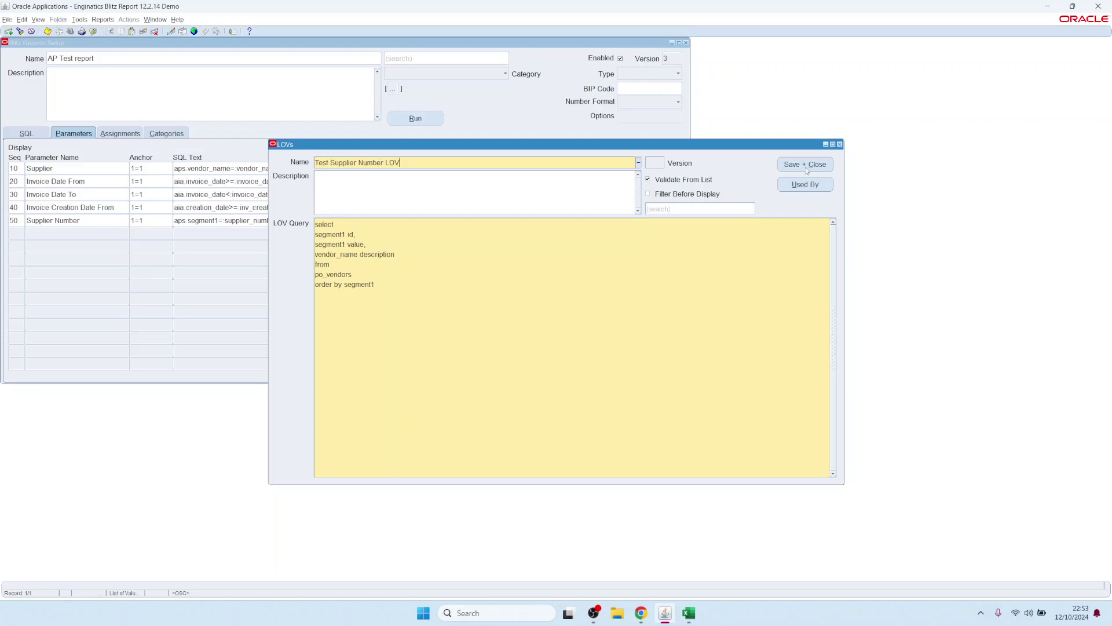
click(805, 165)
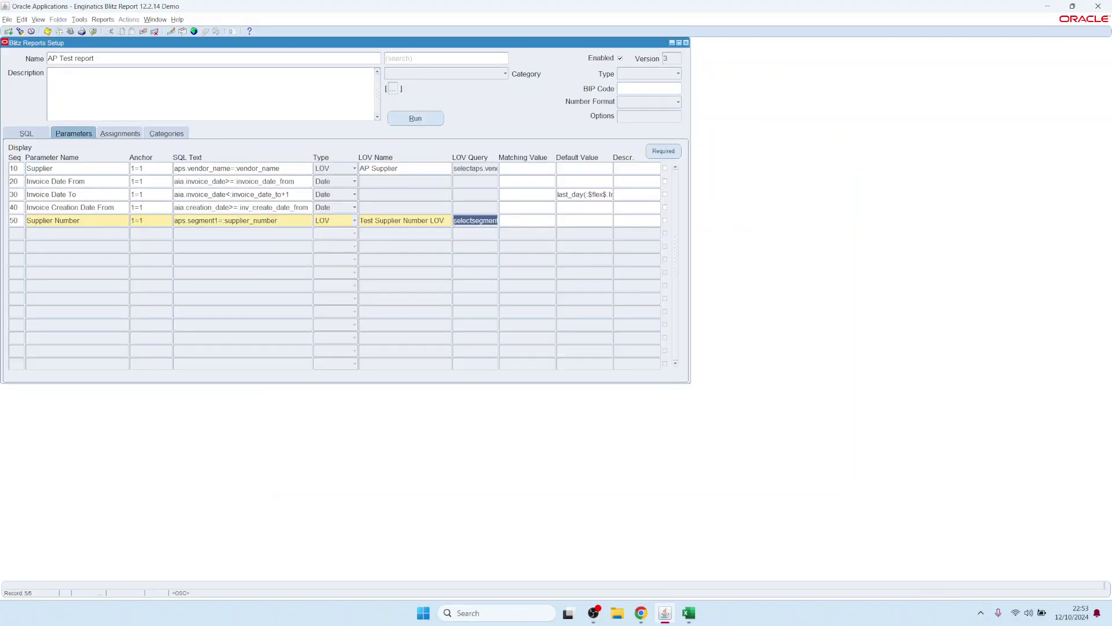
key(shift+Tab)
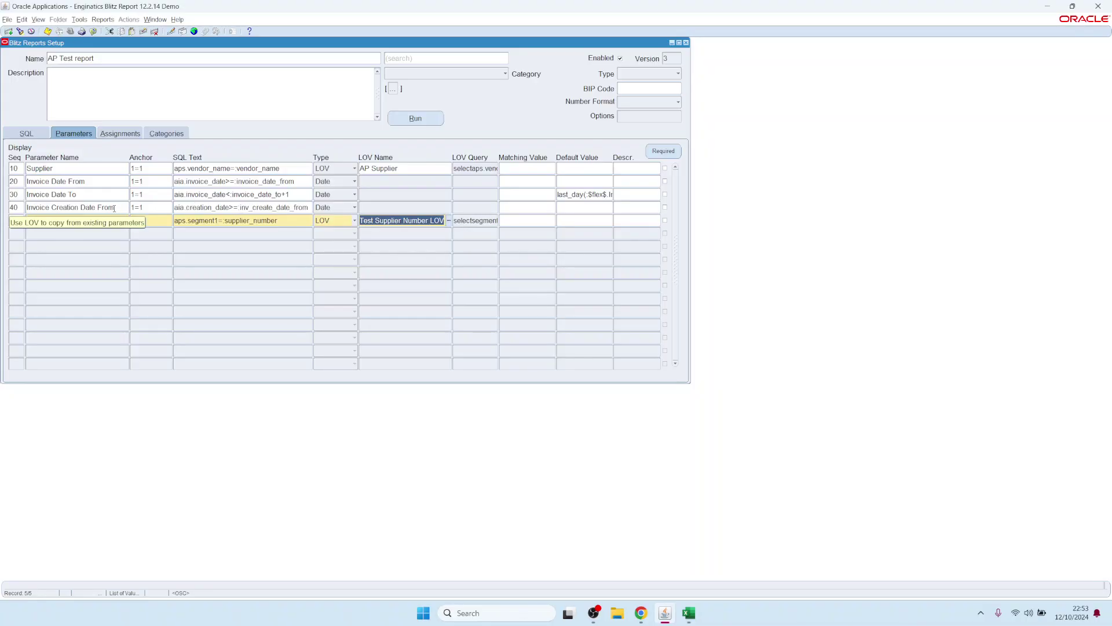
Add an Include assignment for the report at Application level with the value Payables.
click(124, 134)
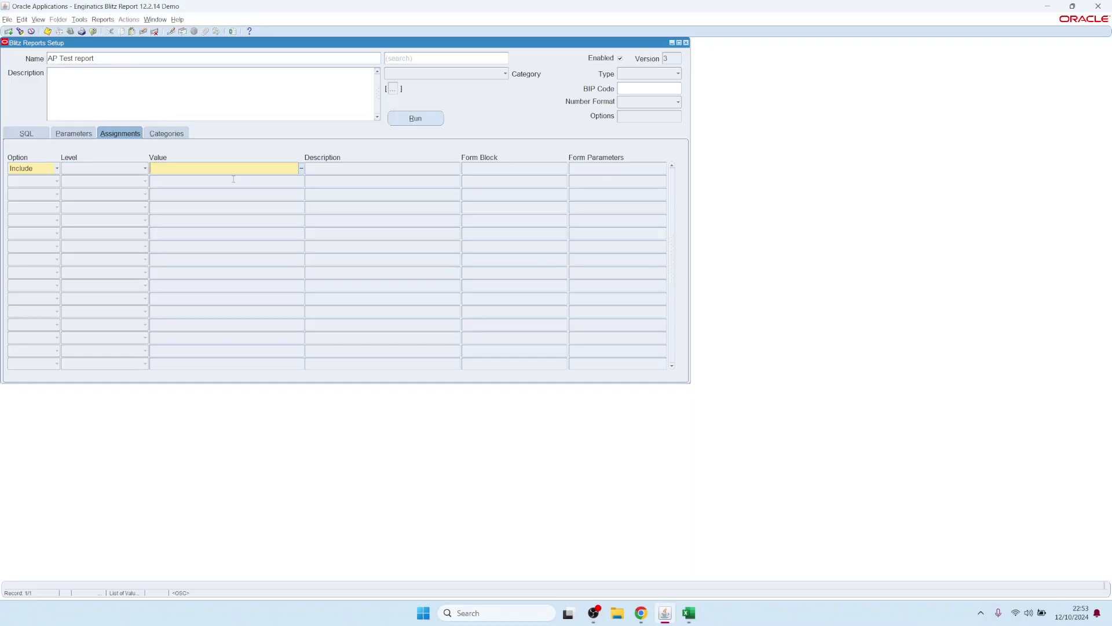
click(142, 172)
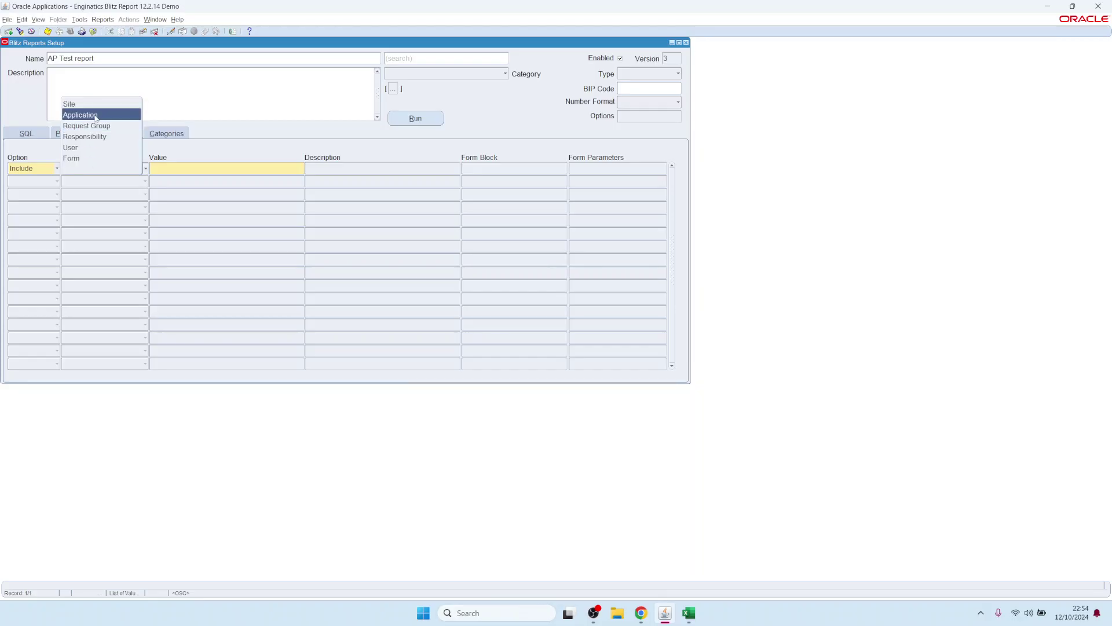
click(268, 172)
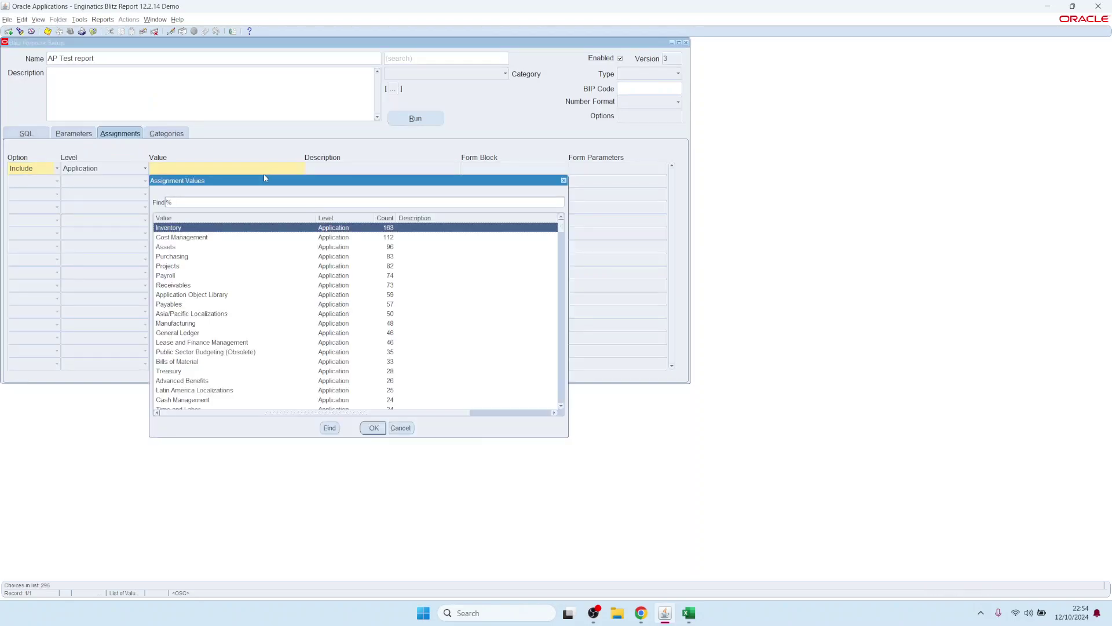
text(pa)
key(Down)
key(Return)
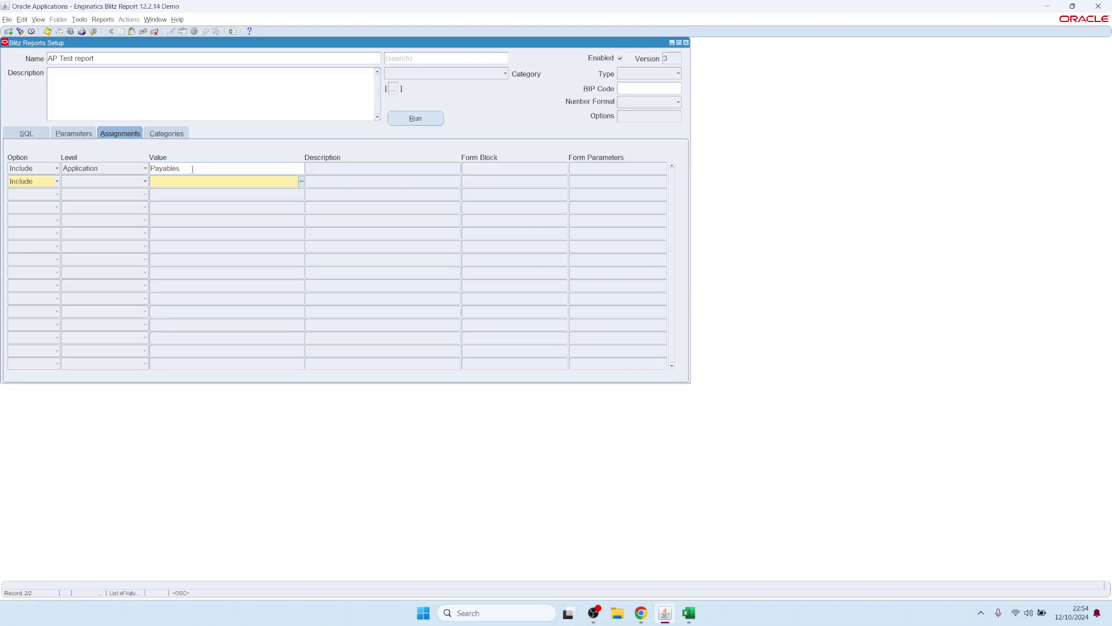
click(143, 181)
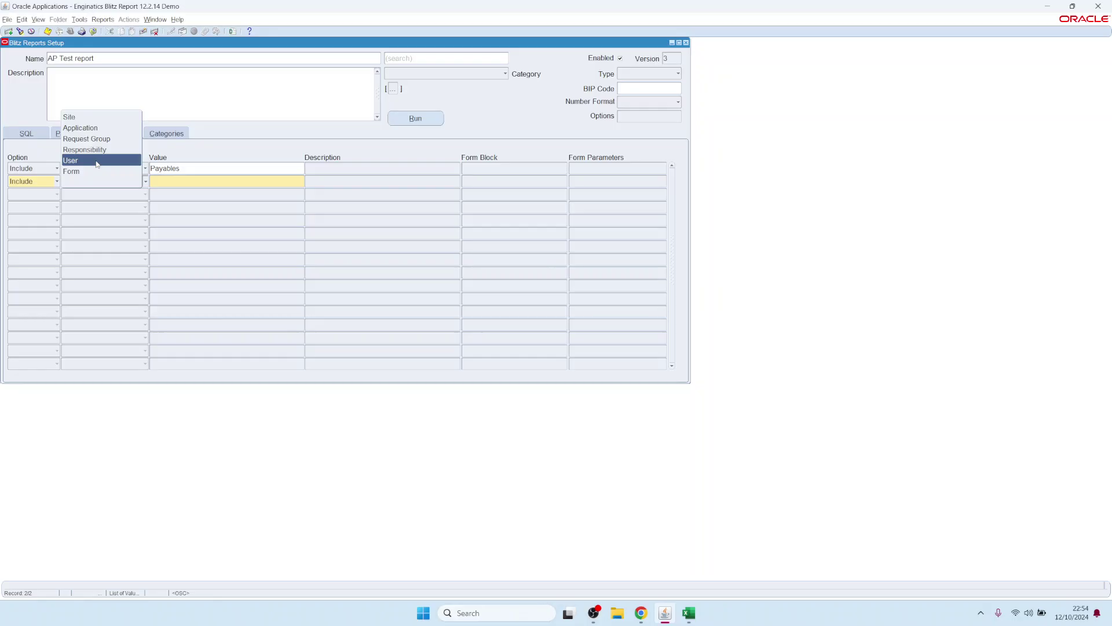
click(198, 173)
click(33, 182)
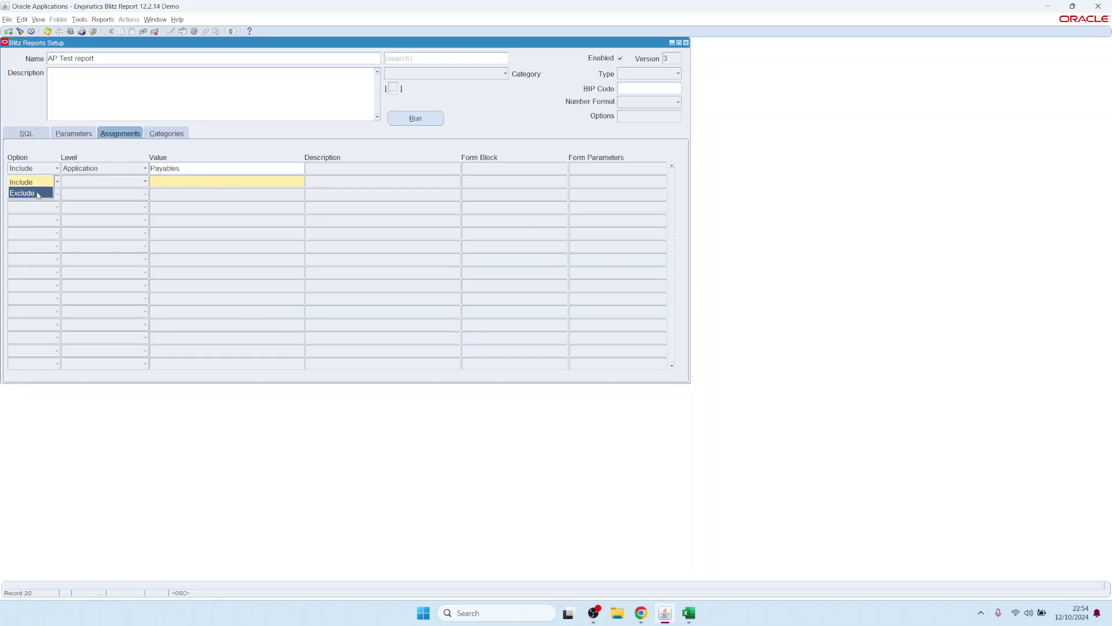
click(256, 183)
Add a second Include assignment at Form level for APXINWKB, the Invoice Workbench, and save the report.
click(131, 180)
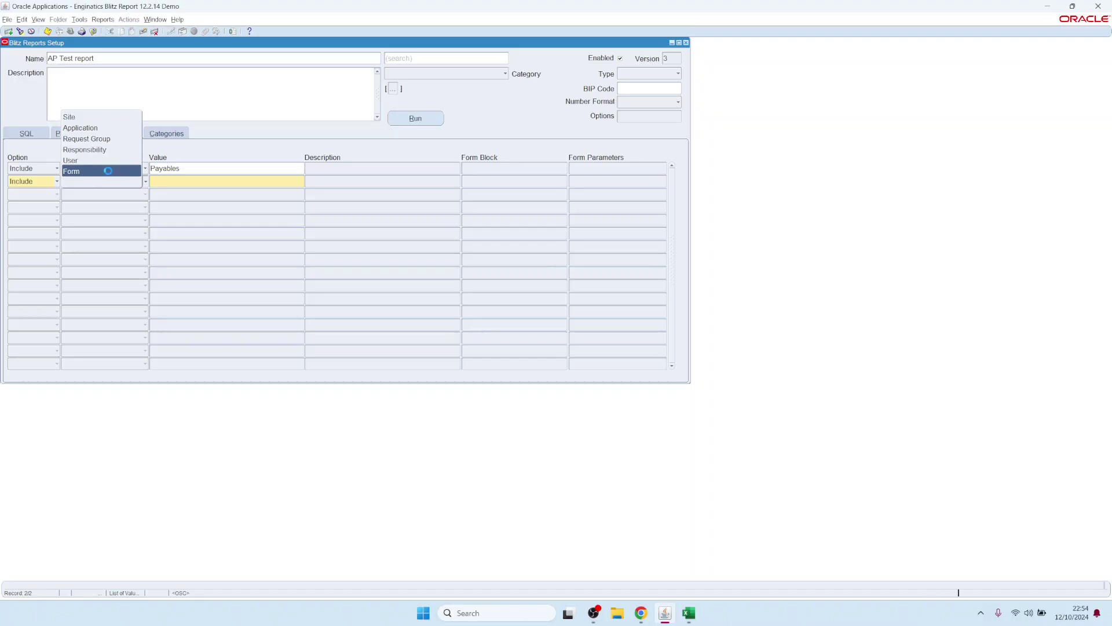
click(109, 172)
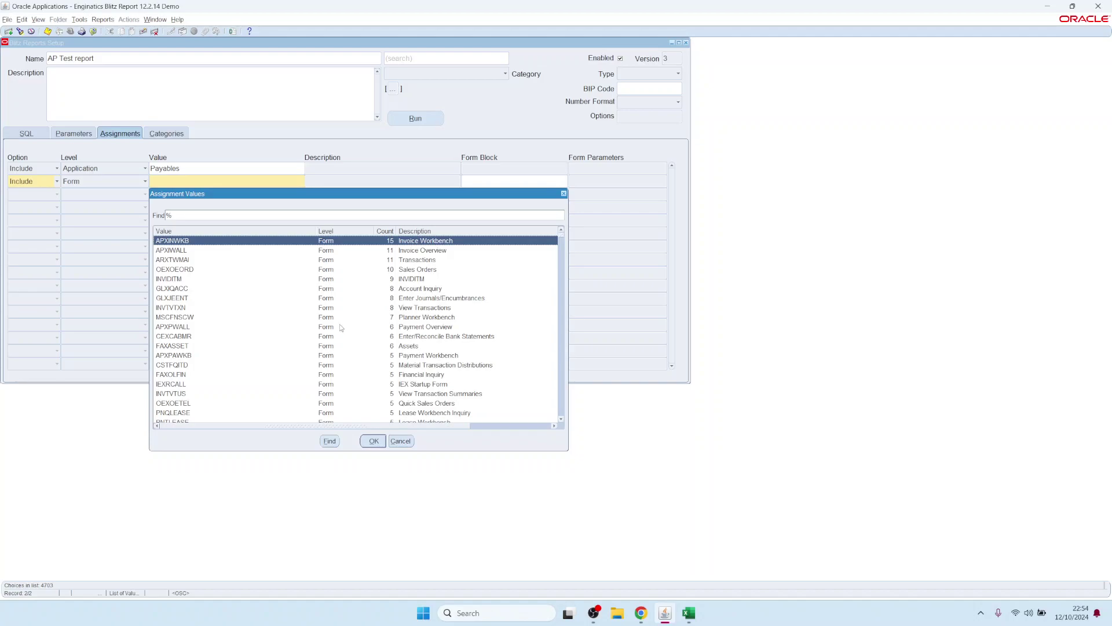
click(232, 327)
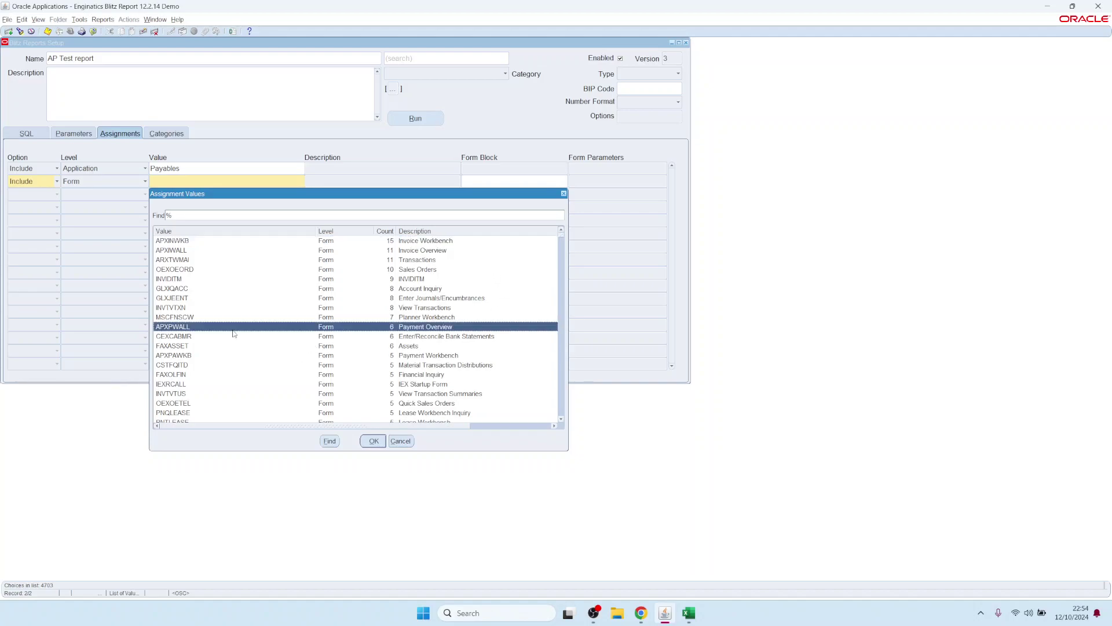
click(428, 243)
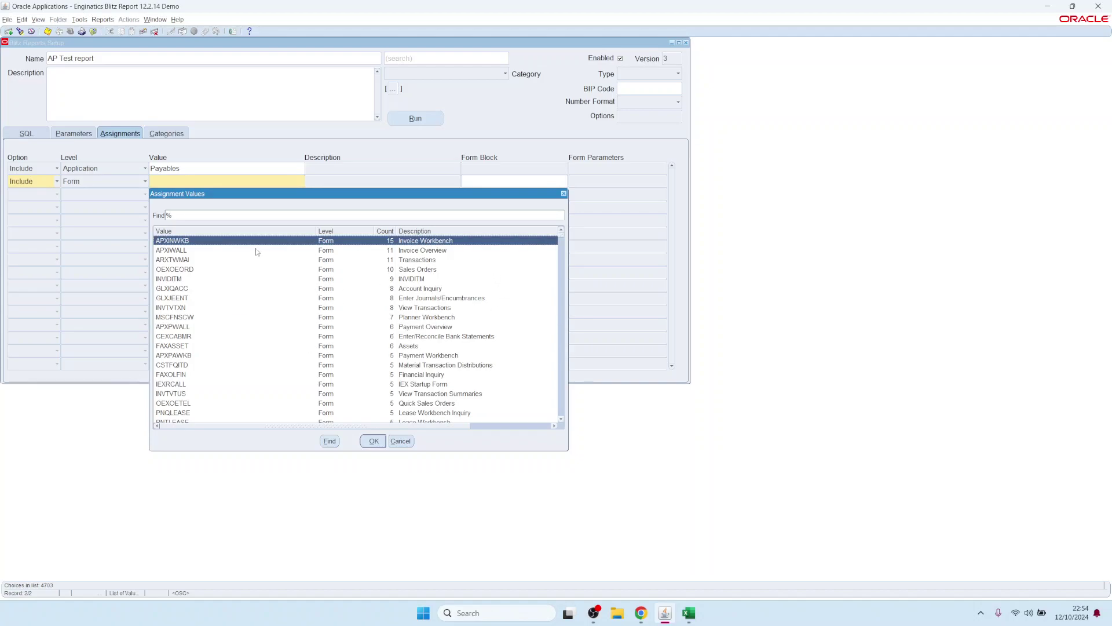
double_click(413, 244)
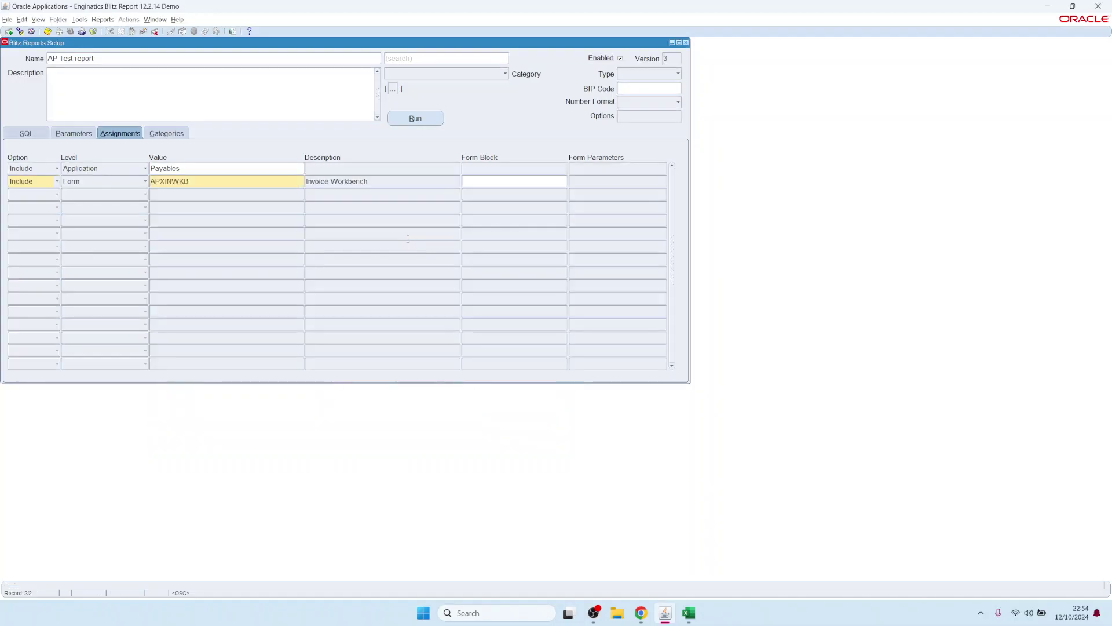
key(ctrl+s)
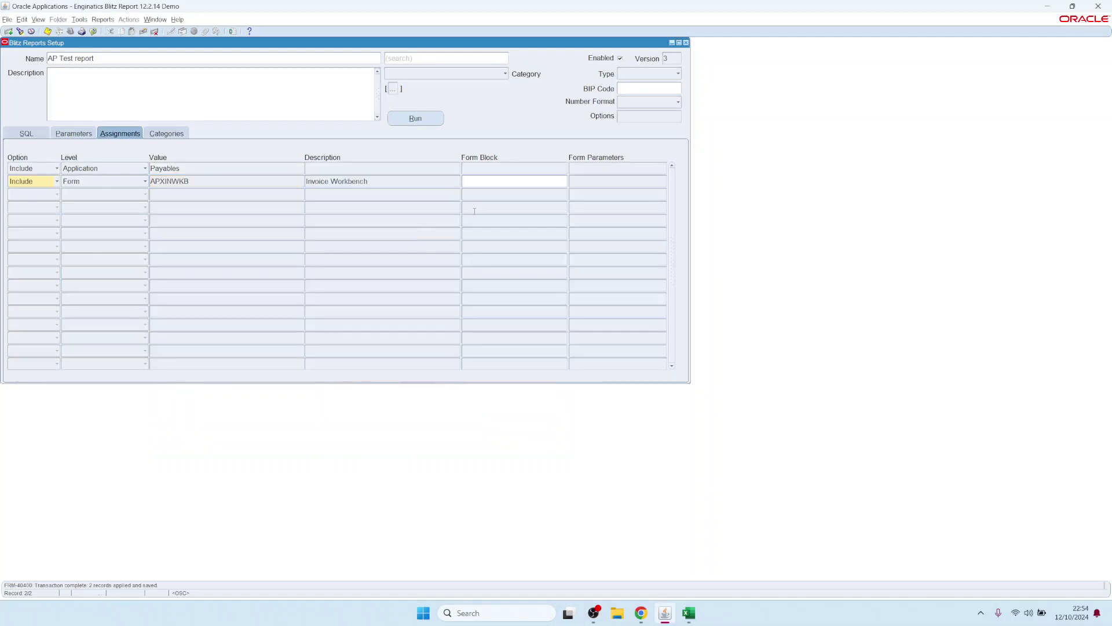
Close the report setup, switch to the Payables, Vision Operations (USA) responsibility and open Invoices.
key(F4)
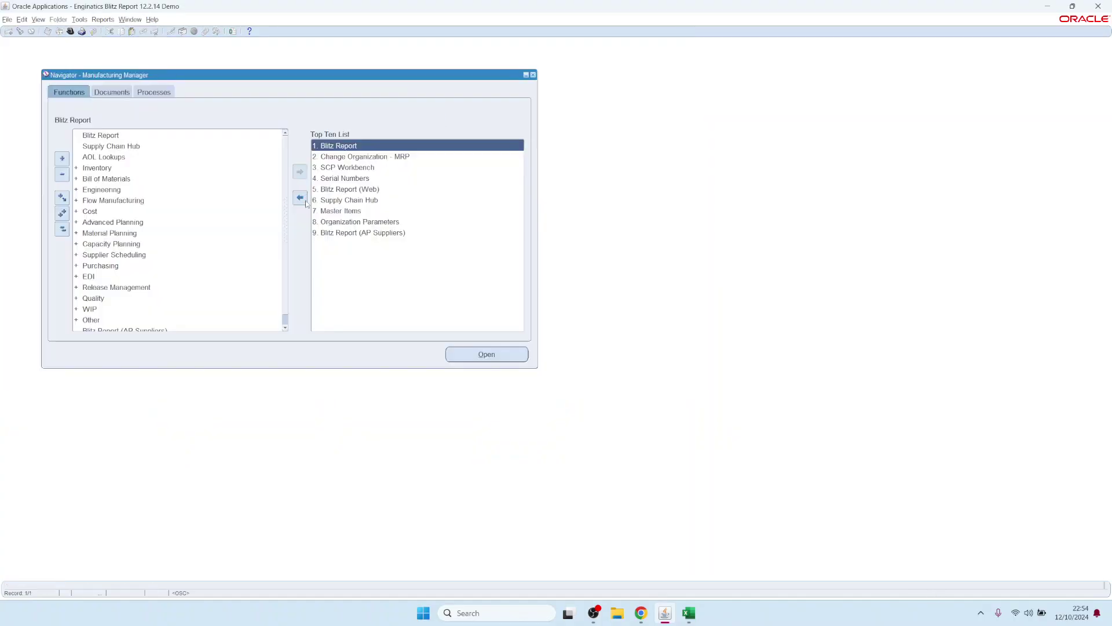
key(alt+f)
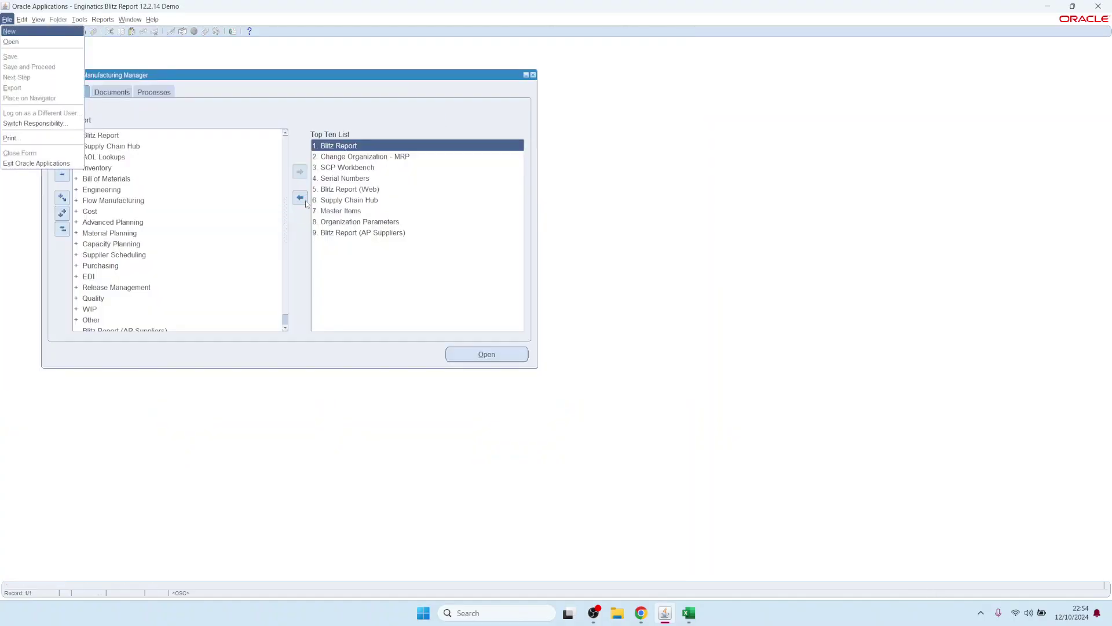
text(wm)
key(BackSpace)
text(pay)
key(Down)
key(Down)
key(Down)
key(Return)
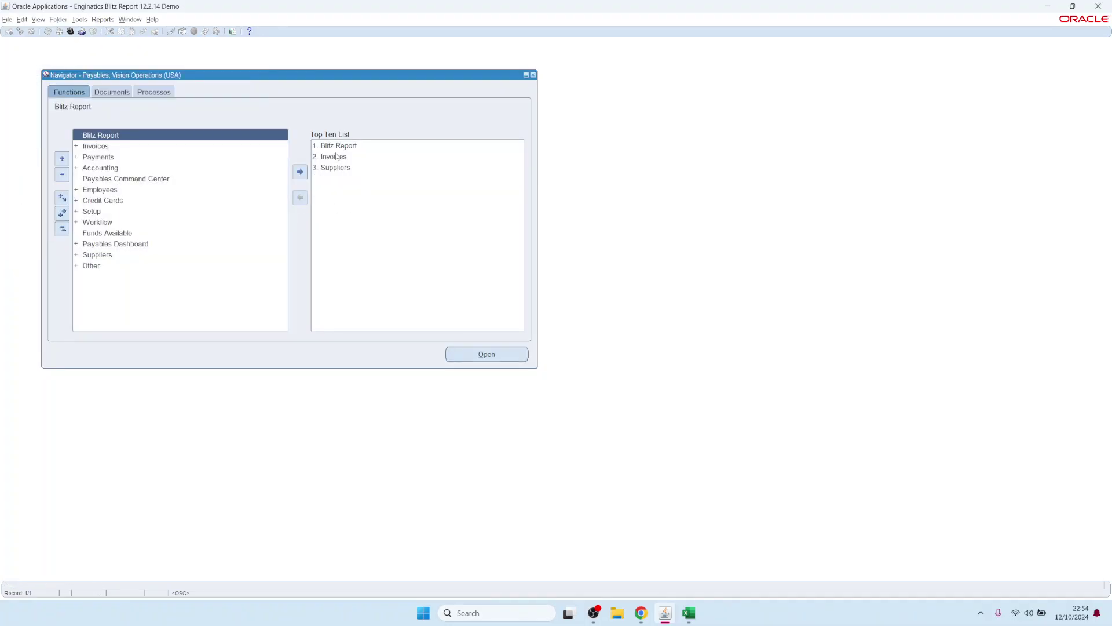
double_click(336, 156)
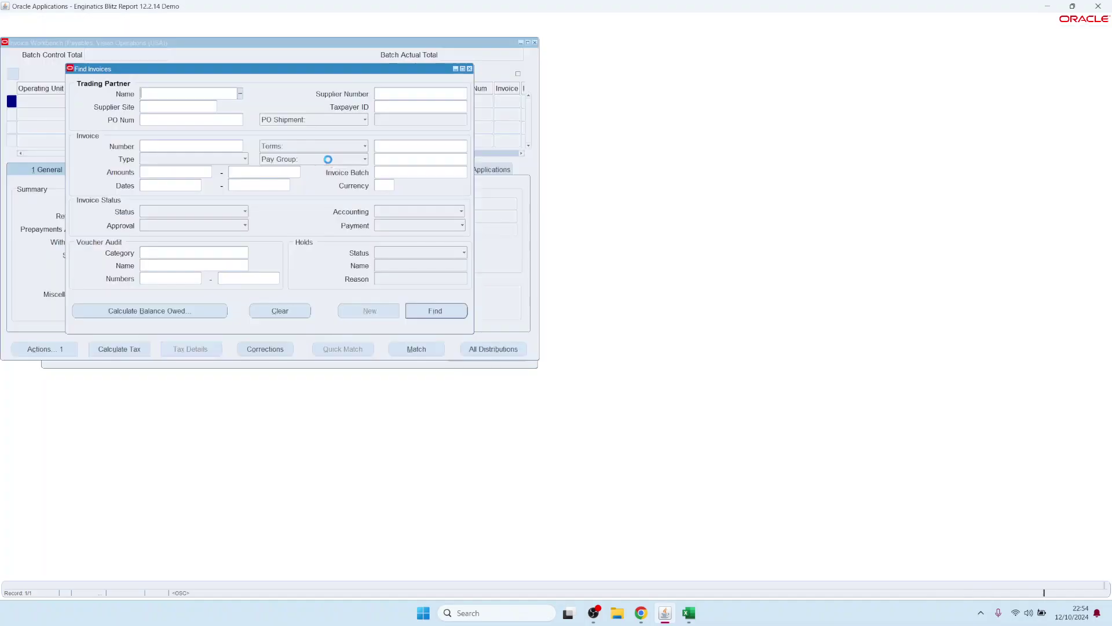
Find invoices dated from 1JAN05 and select the Advantage invoice with supplier number 1010, landing on its supplier site.
click(173, 187)
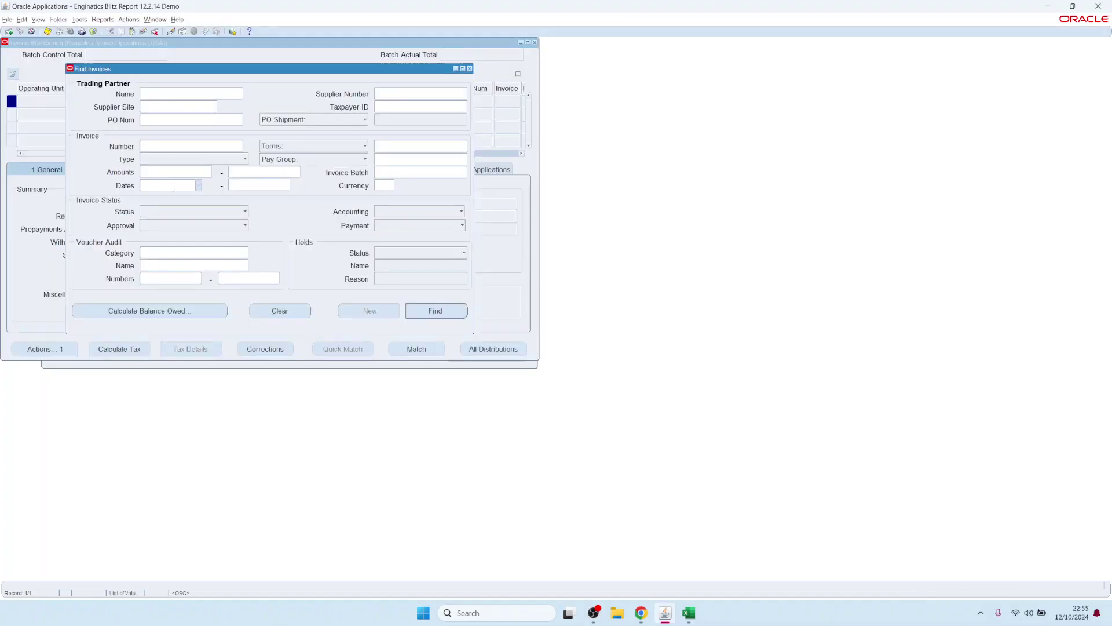
text(1JAN05)
key(Tab)
key(Return)
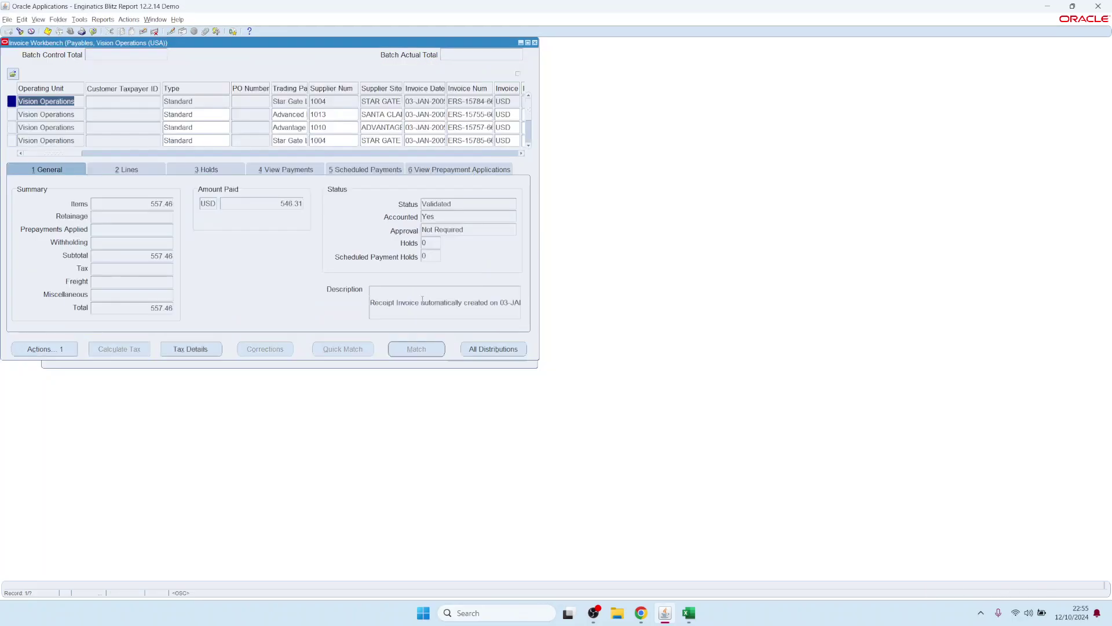
click(368, 114)
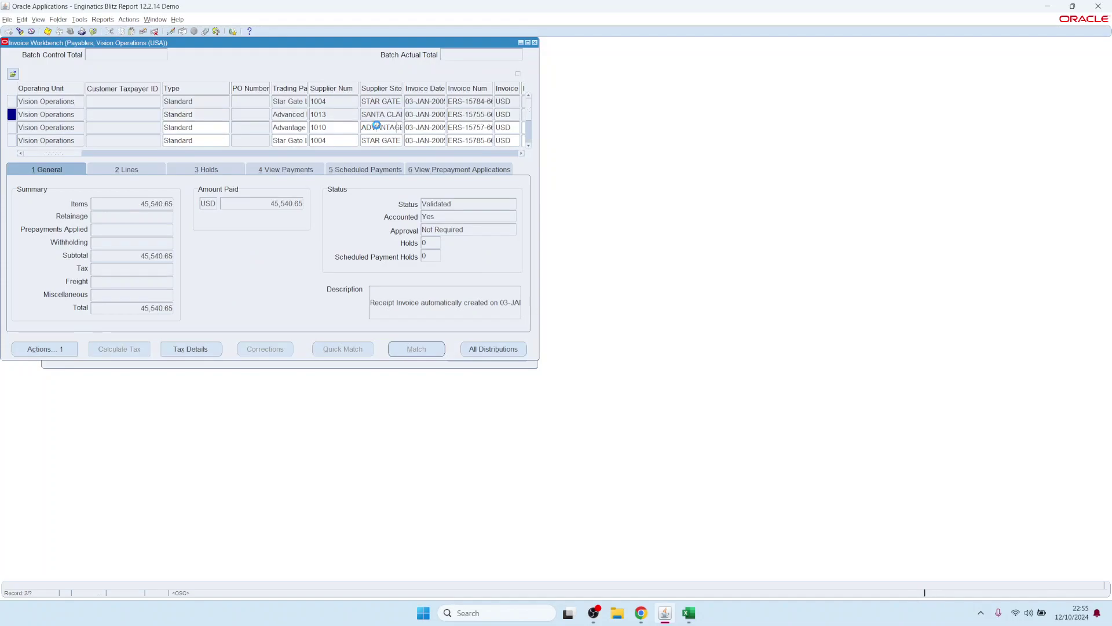
click(370, 128)
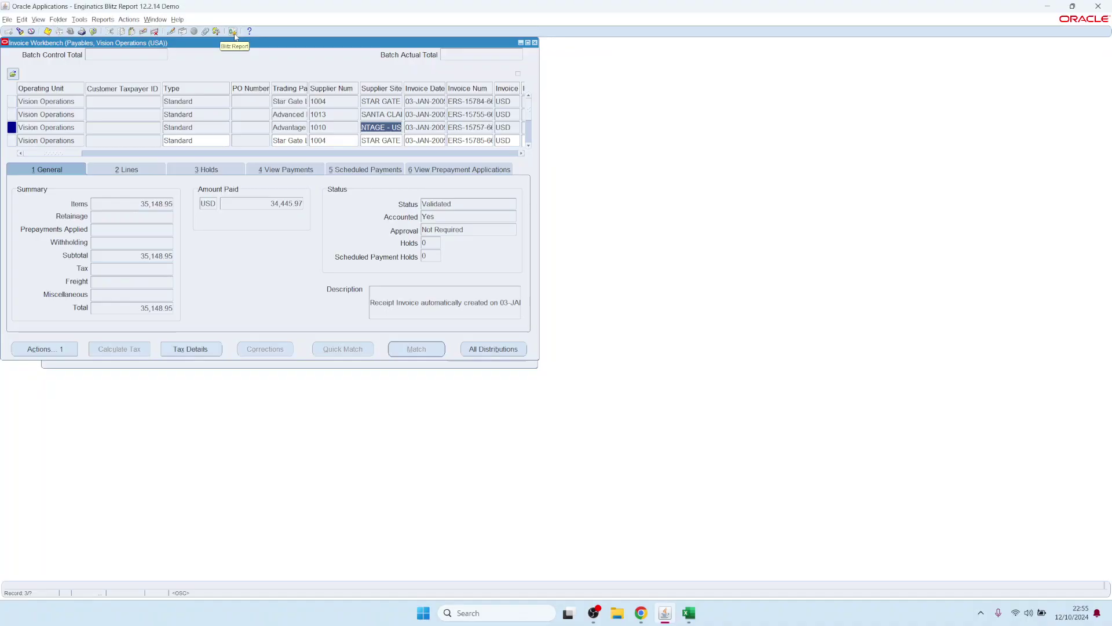
Launch Blitz Report from the selected invoice and load AP Test report.
click(234, 32)
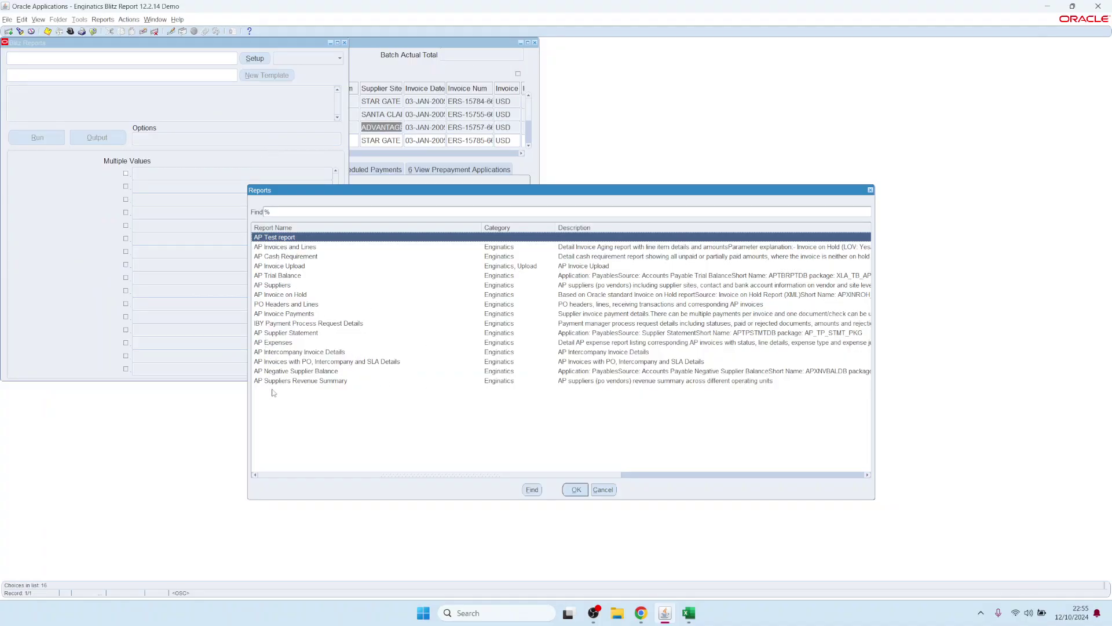
double_click(269, 238)
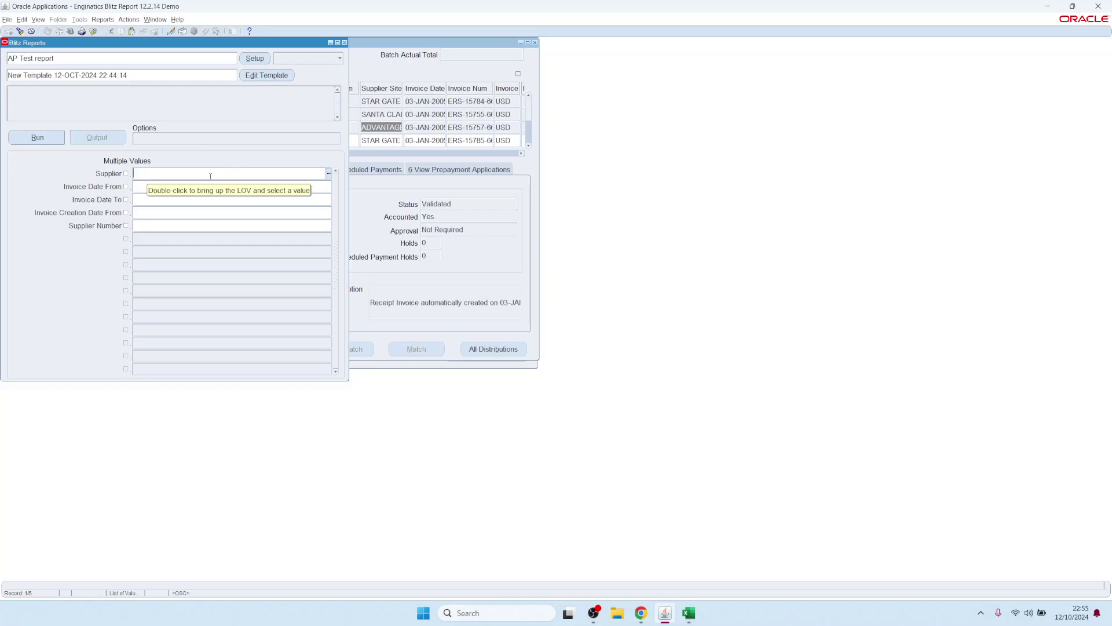
click(362, 68)
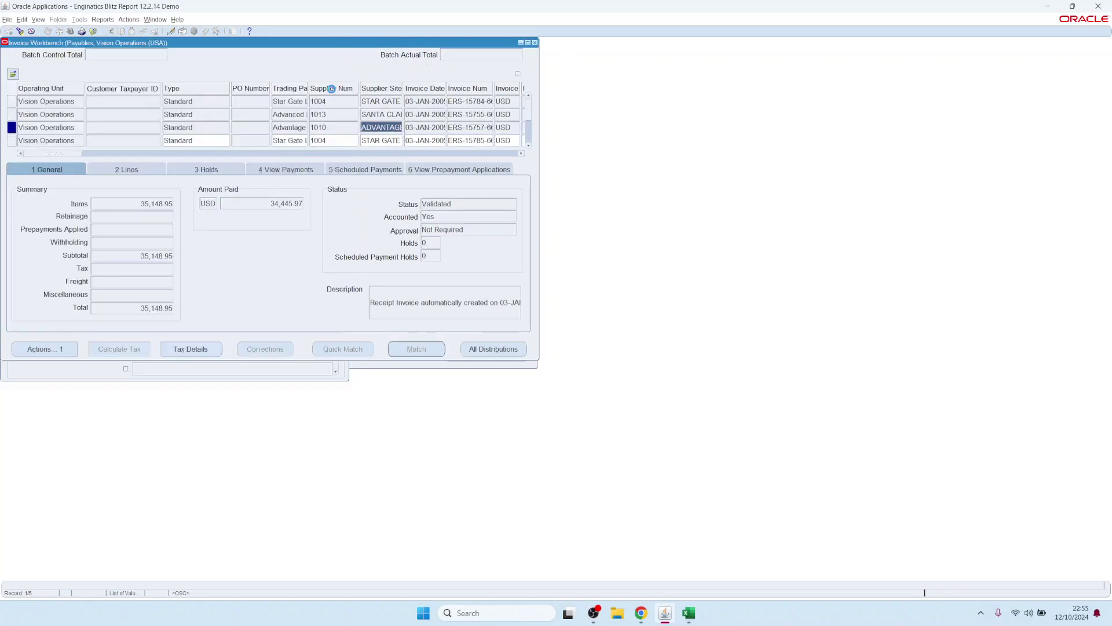
click(367, 128)
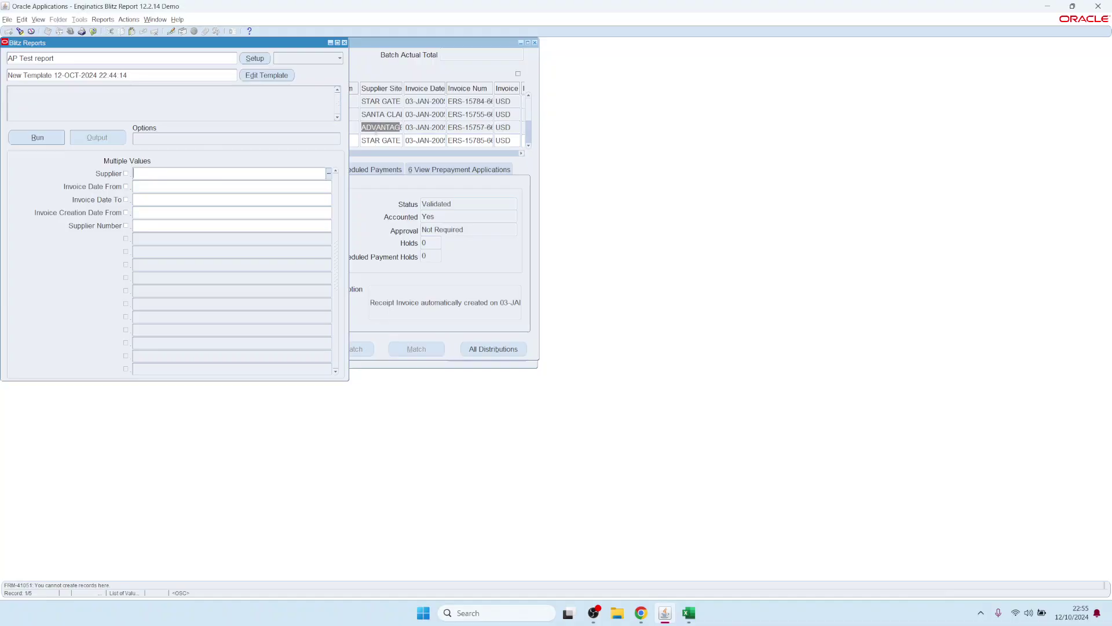
Examine the block and field names behind the invoice's Supplier Site through the form diagnostics.
click(376, 133)
click(177, 19)
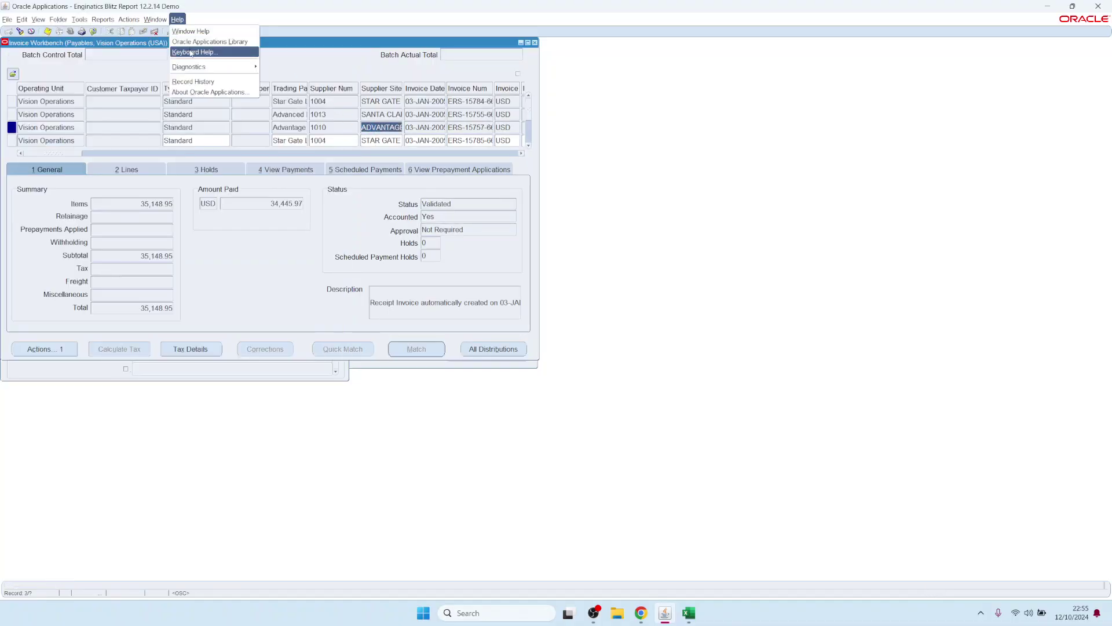
mouse_move(208, 67)
click(278, 79)
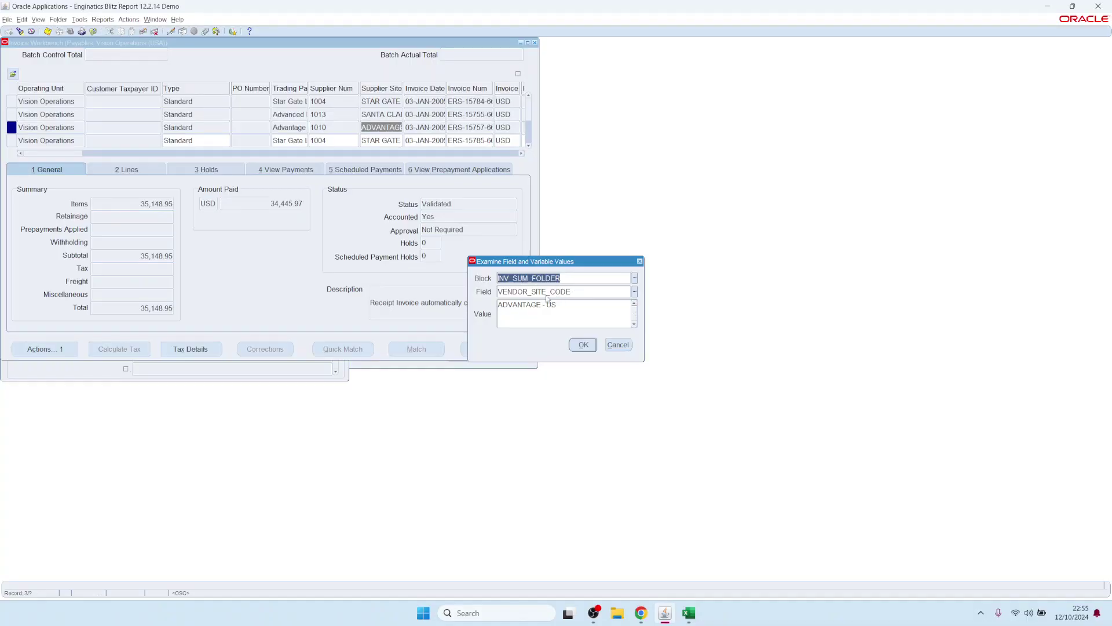
click(617, 344)
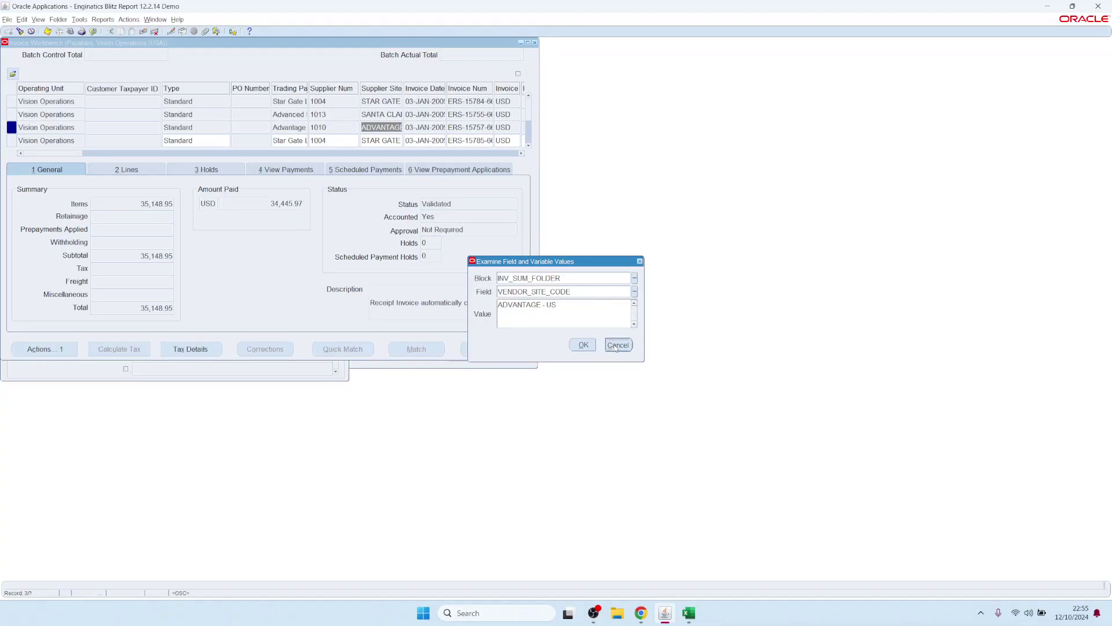
Examine the block and field names behind the invoice's Trading Partner through the form diagnostics.
click(284, 131)
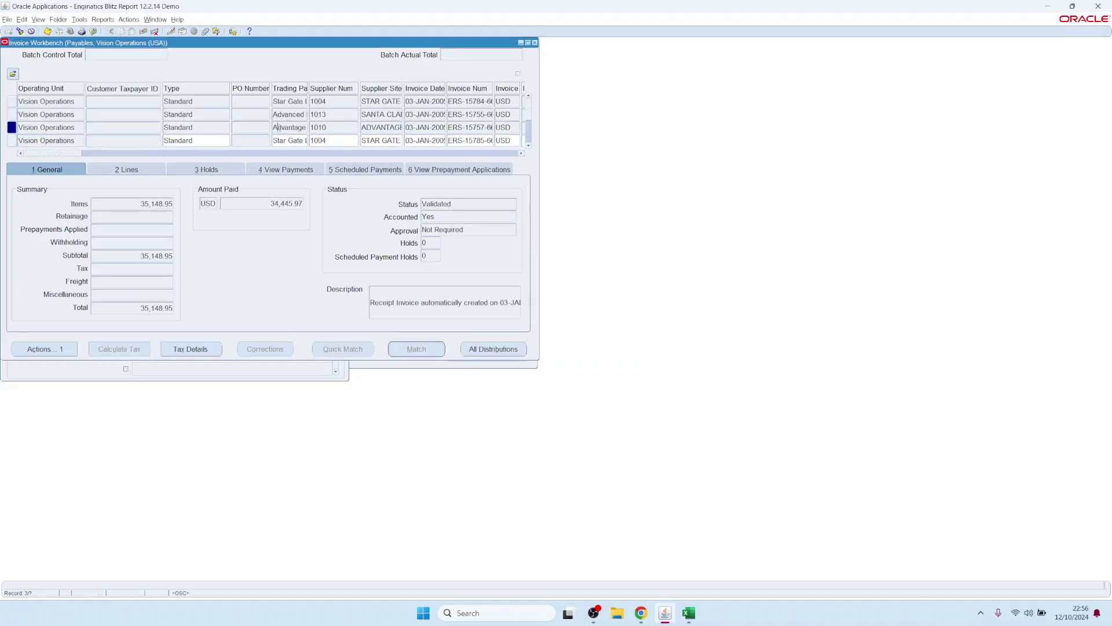
drag(275, 127, 321, 120)
click(177, 19)
mouse_move(209, 66)
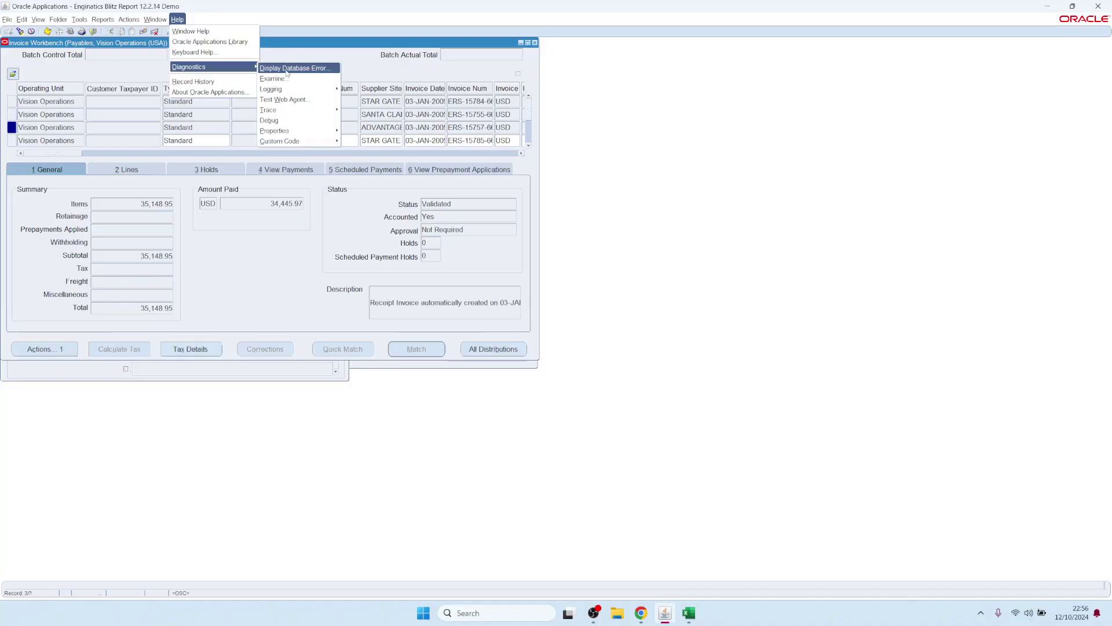
click(272, 78)
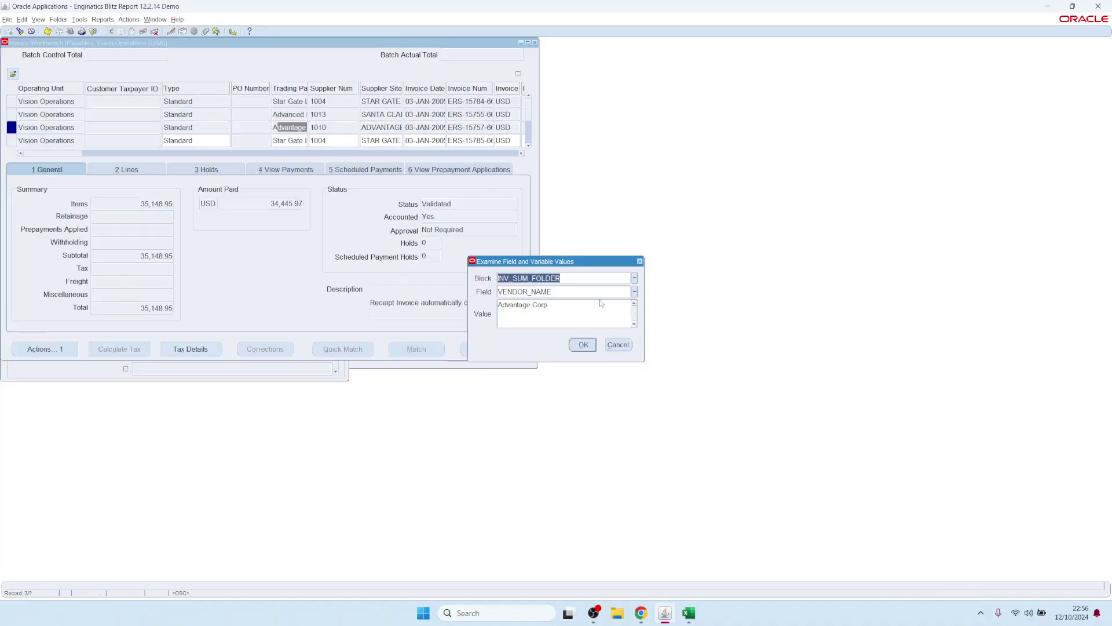
click(557, 293)
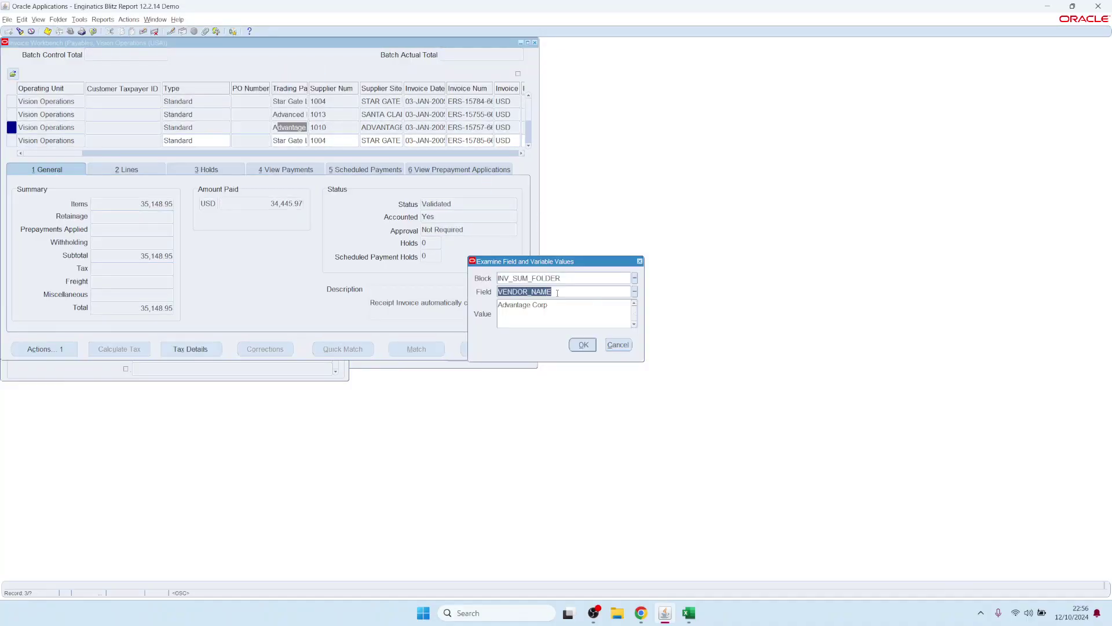
click(616, 346)
Return to the AP Test report setup and open the form parameters of its APXINWKB form assignment.
click(95, 370)
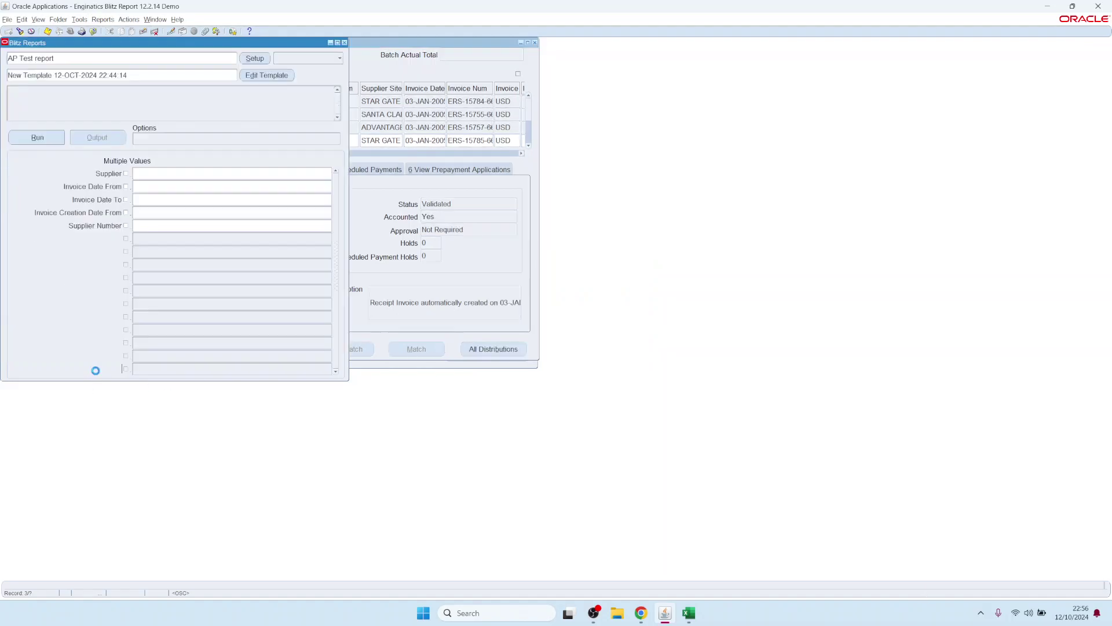
click(255, 58)
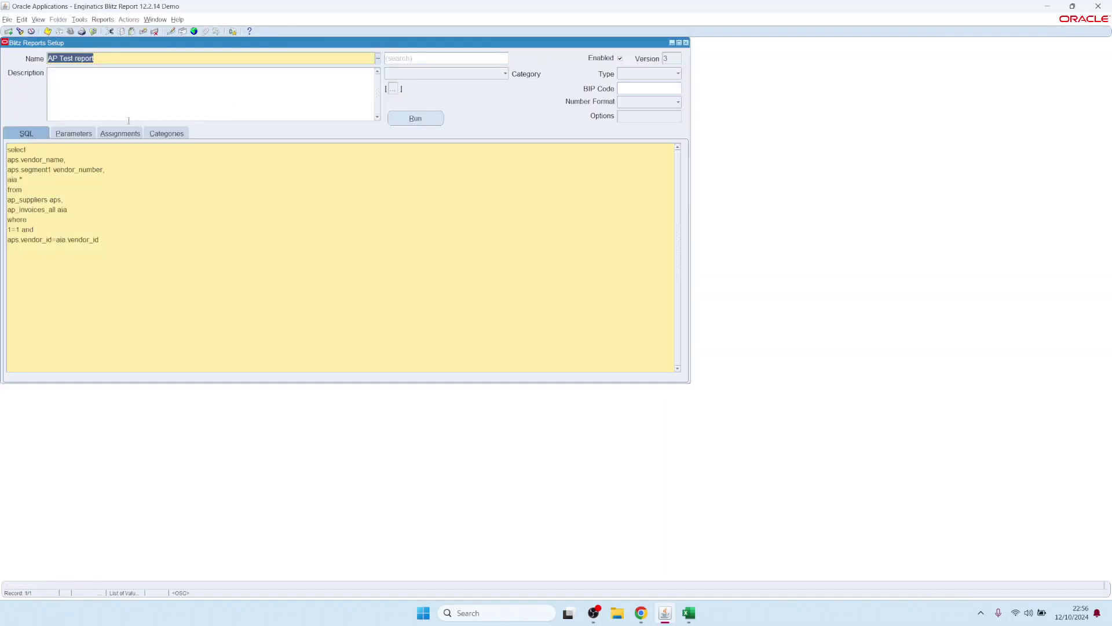
click(113, 134)
click(186, 179)
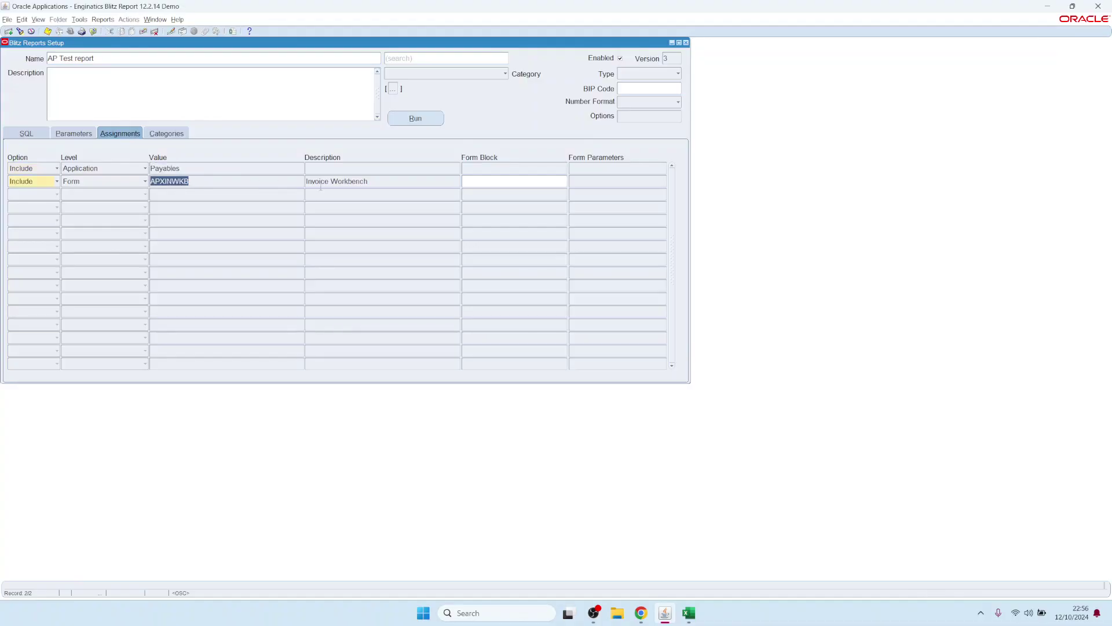
click(387, 183)
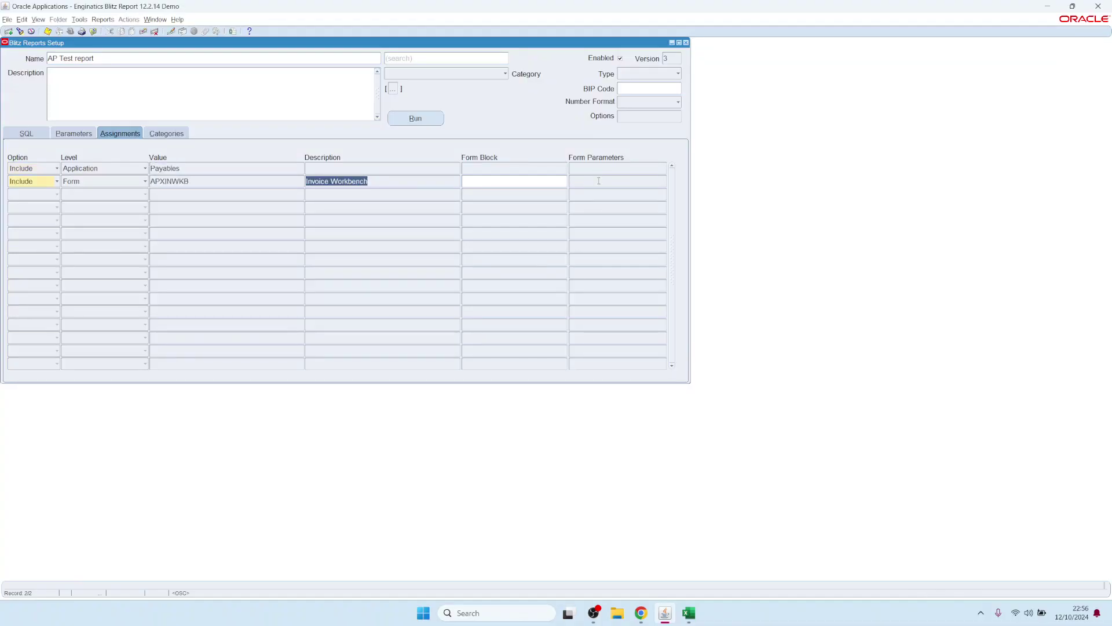
click(598, 180)
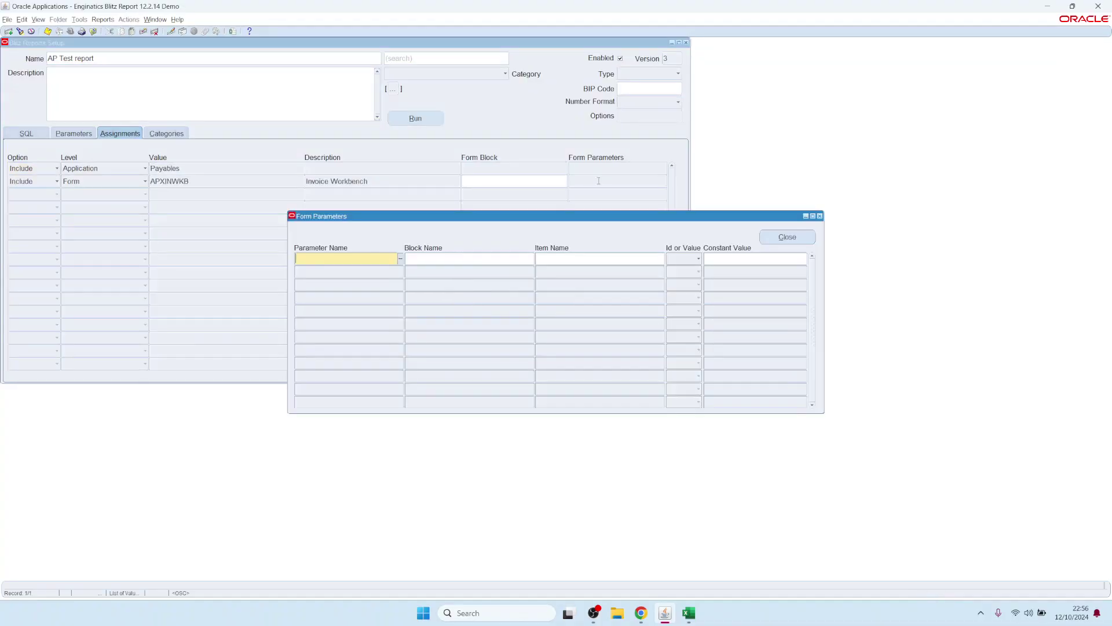
Map the Supplier parameter to block INV_SUM_FOLDER and item VENDOR_NAME, and save the form parameters.
click(401, 260)
double_click(321, 319)
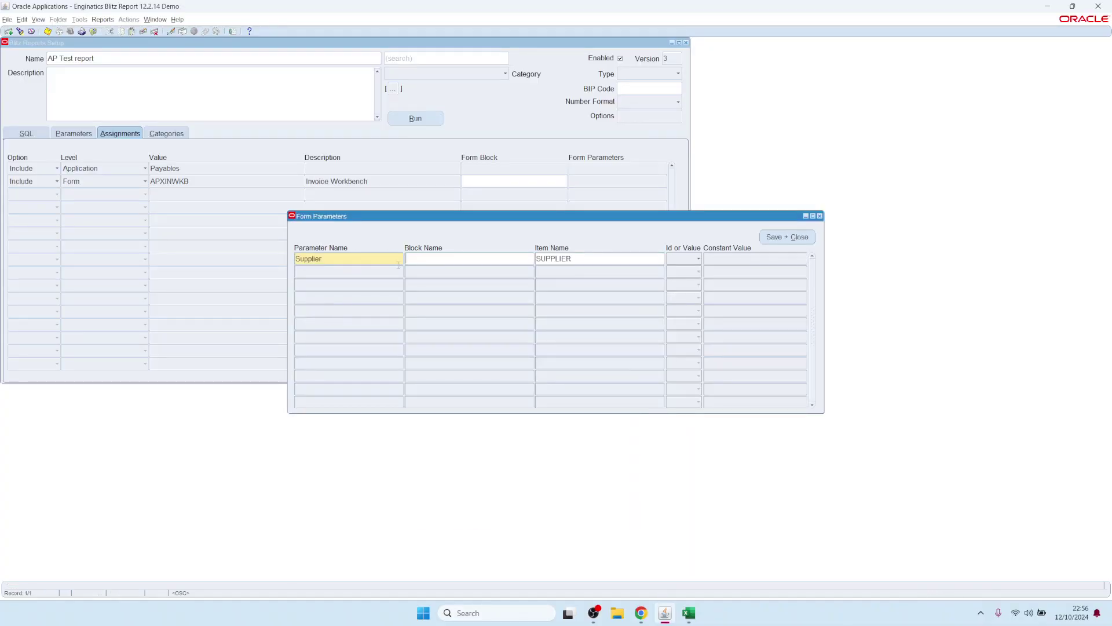
click(433, 262)
text(INV_SUM_FOLDER)
key(Tab)
text(VENDOR_NAME)
click(787, 237)
Go back to the Advantage invoice, launch Blitz Report from it and run AP Test report.
click(425, 123)
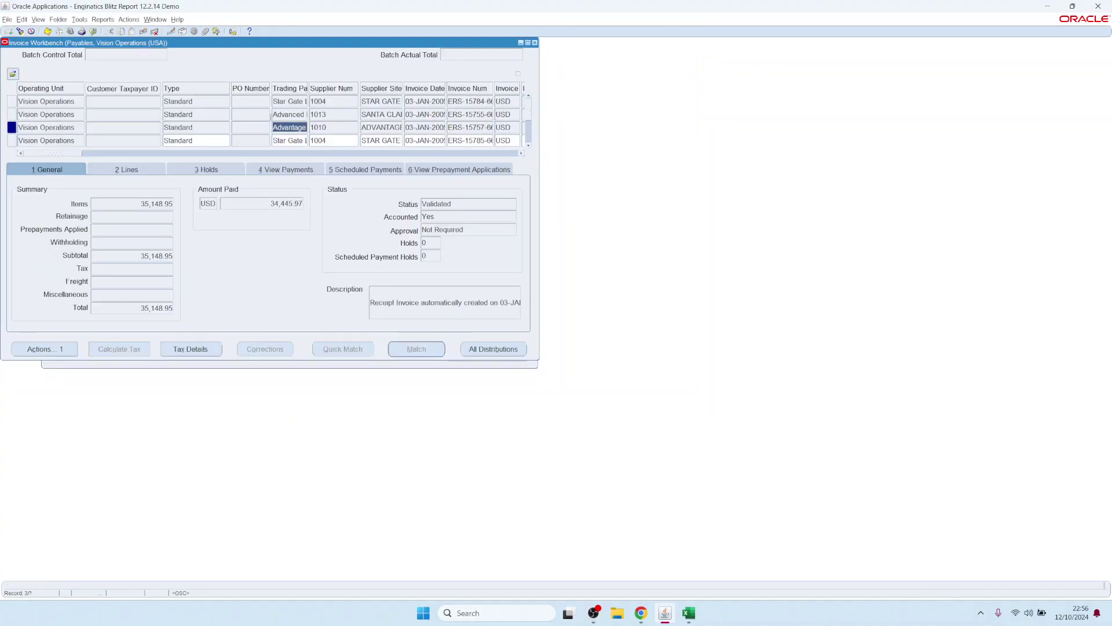
click(232, 32)
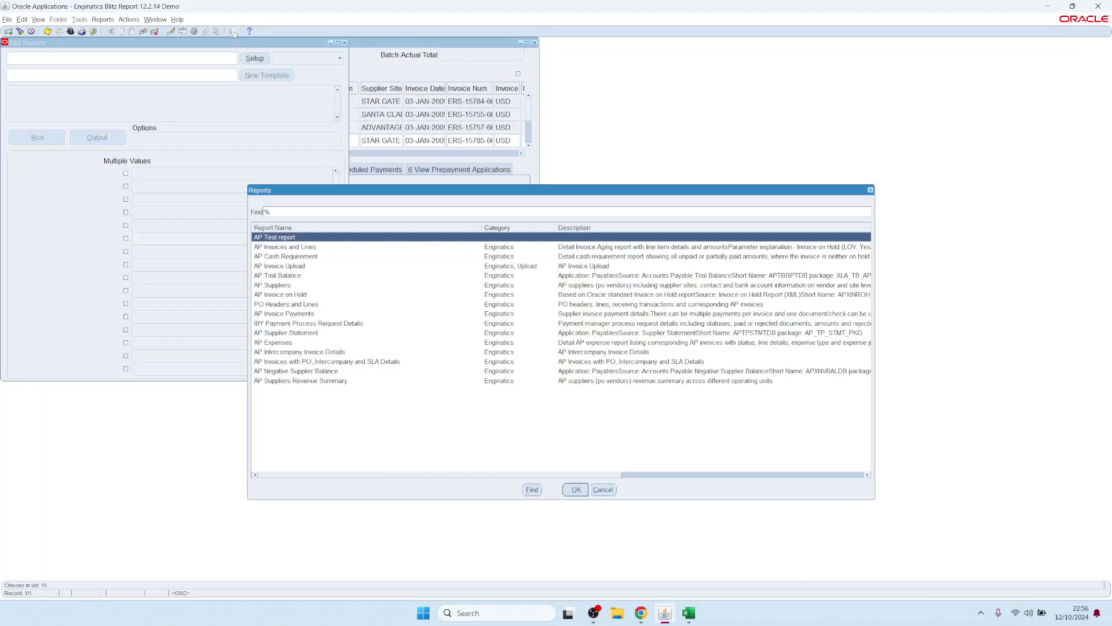
key(Return)
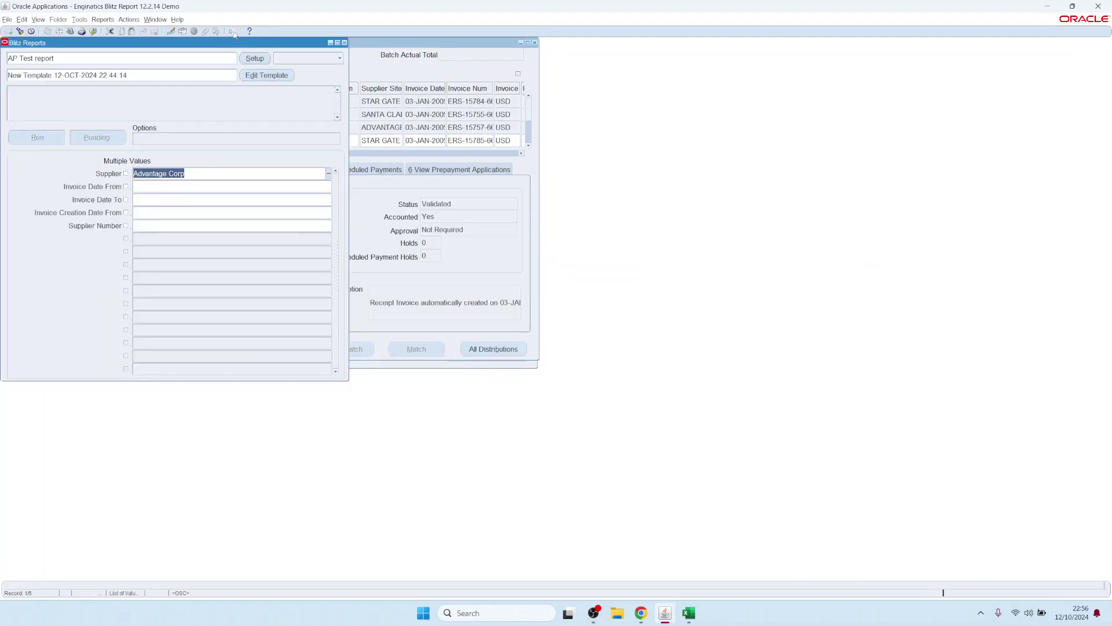
click(37, 137)
Switch to Excel and check the vendor names in the new AP Test report output.
key(alt+Tab)
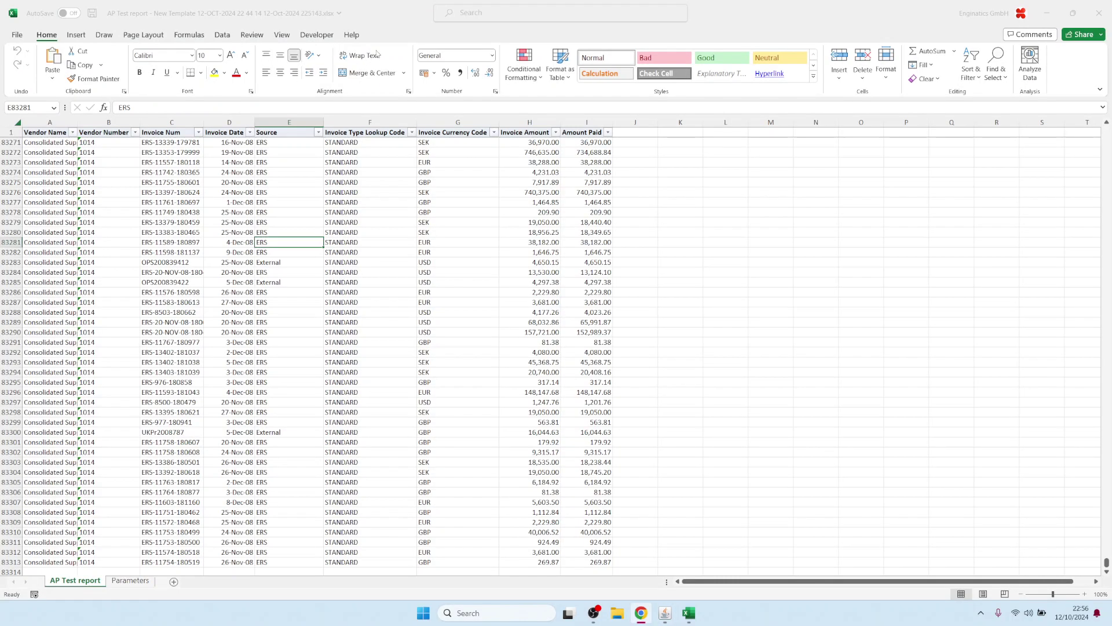
click(335, 235)
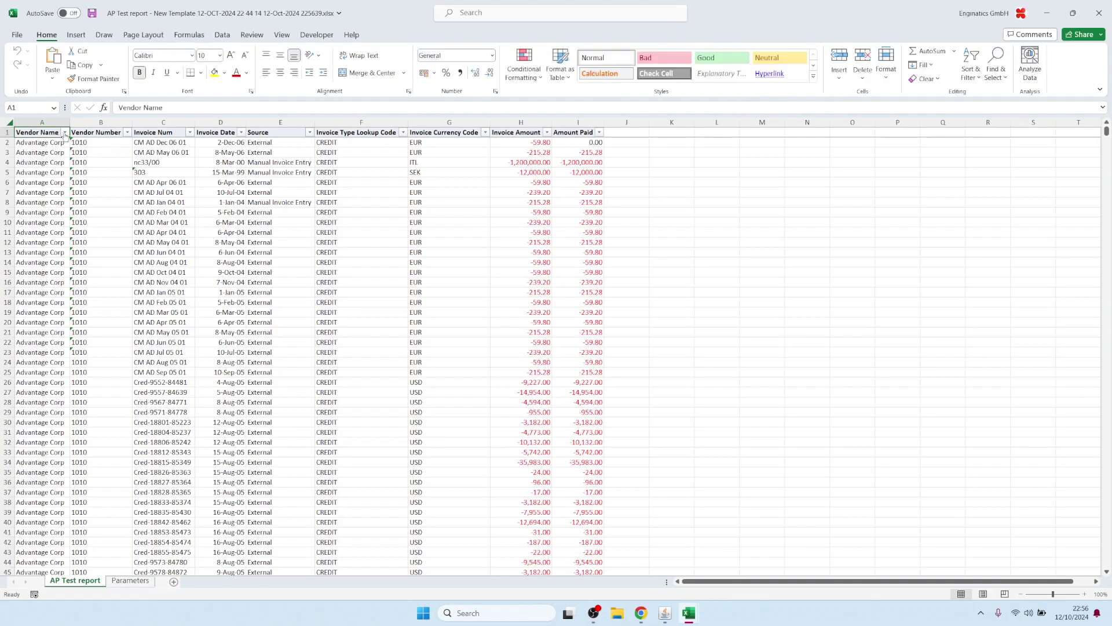
click(64, 133)
click(284, 313)
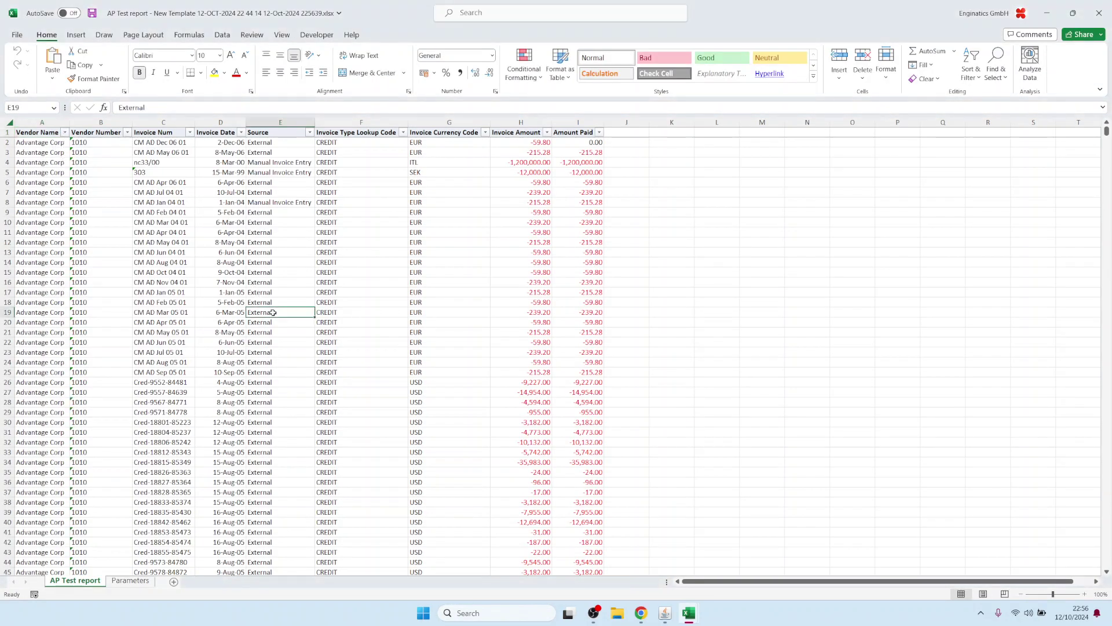
Switch back to Oracle Applications, close the Blitz Reports window and leave the Invoice Workbench.
mouse_move(657, 616)
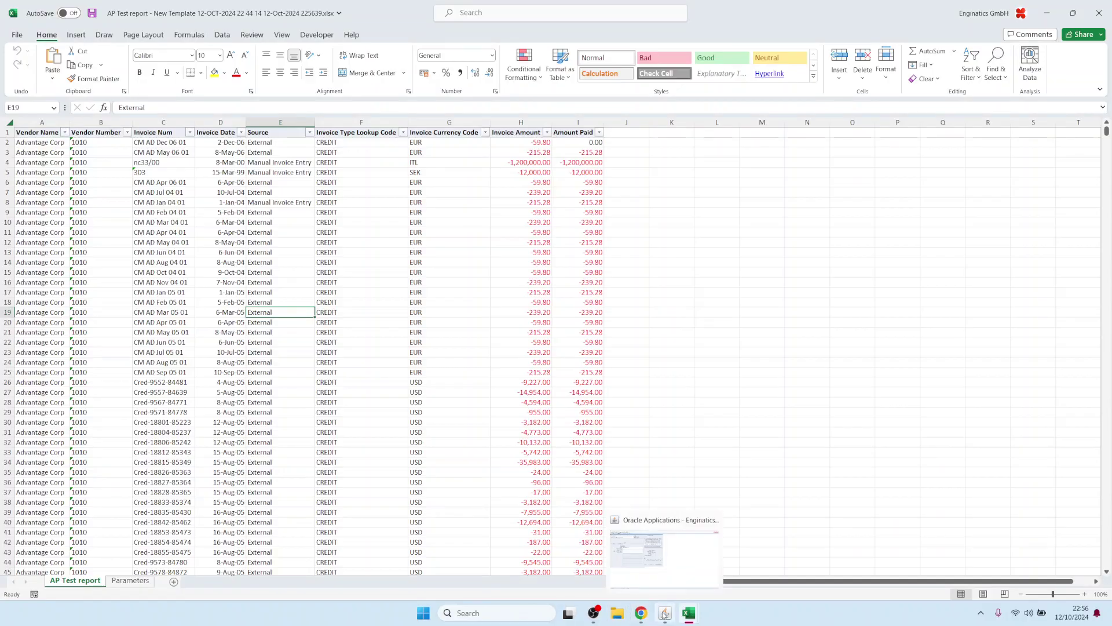
click(658, 614)
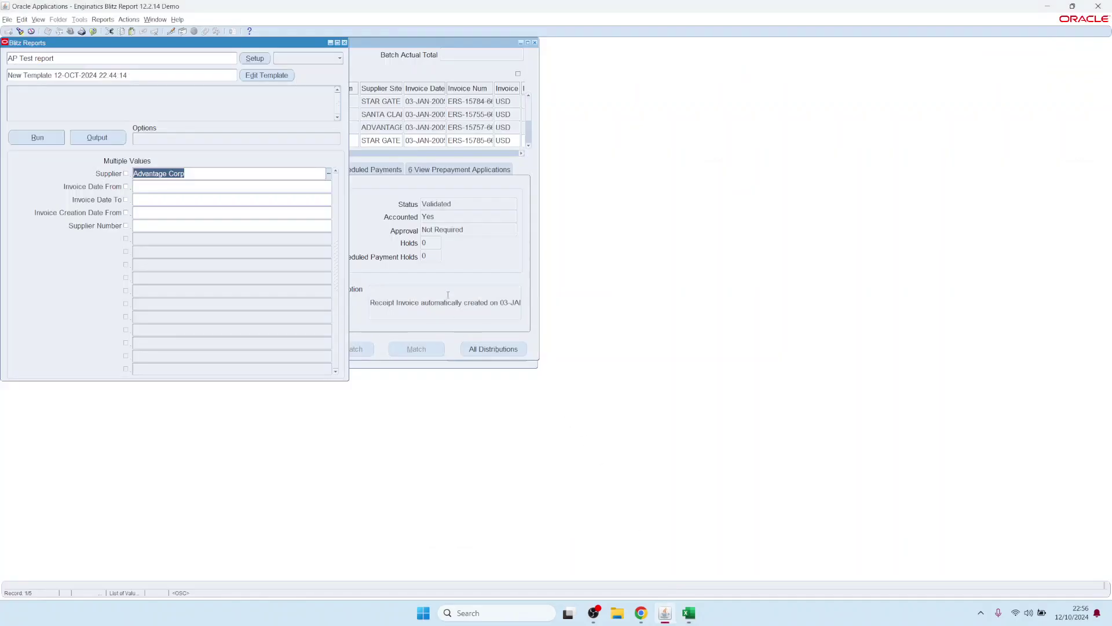
click(350, 43)
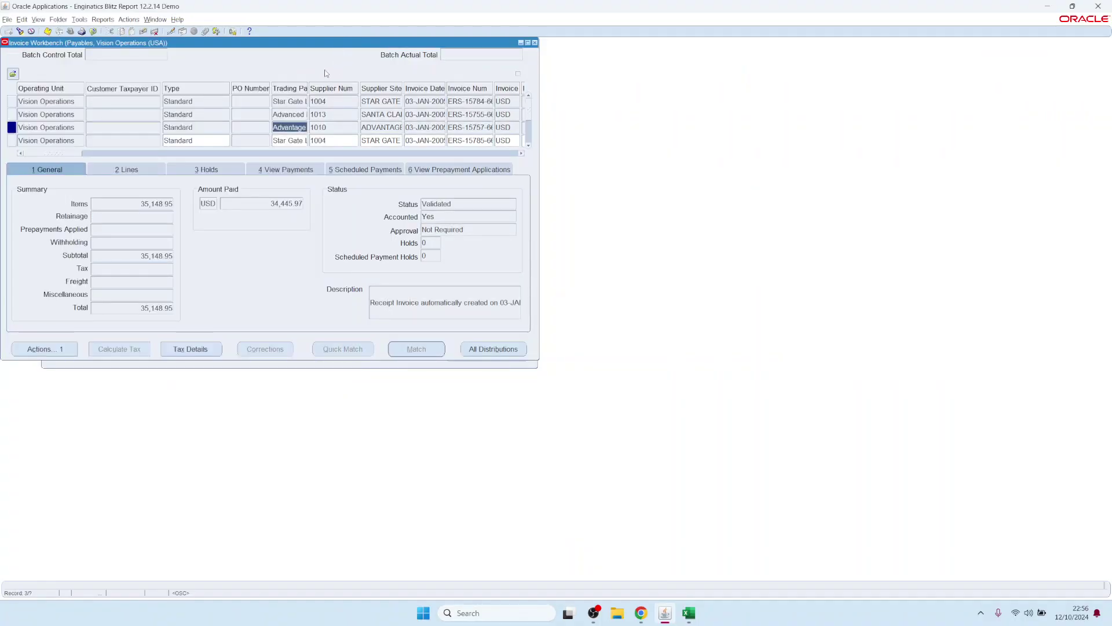
key(F4)
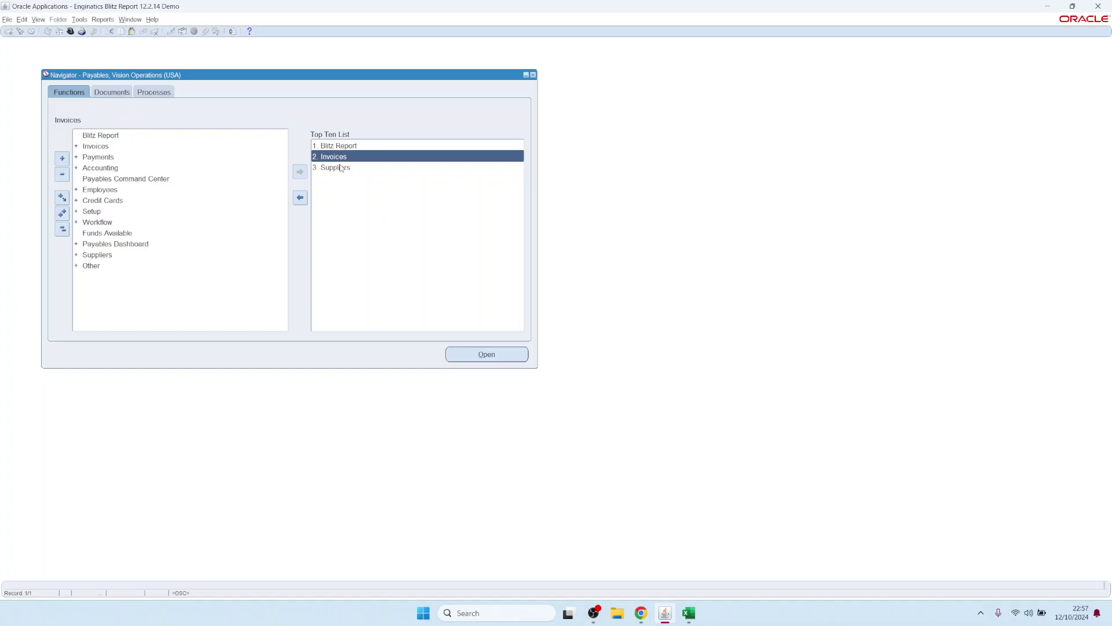
Reopen Blitz Report, review the parameter definitions in the AP Test report setup and return to the Navigator.
double_click(340, 145)
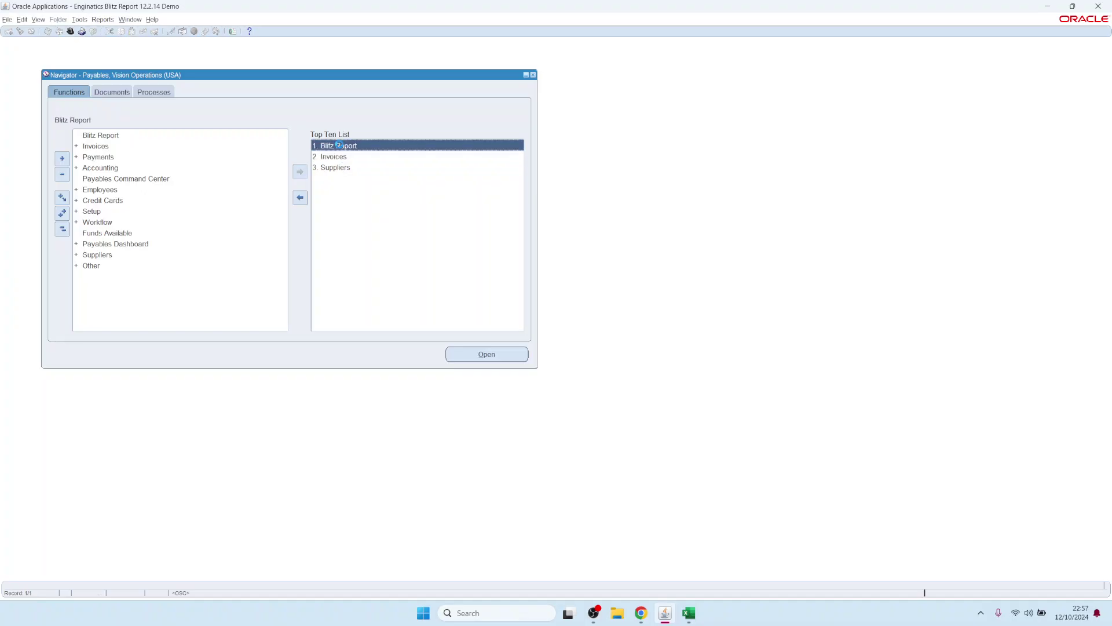
click(255, 58)
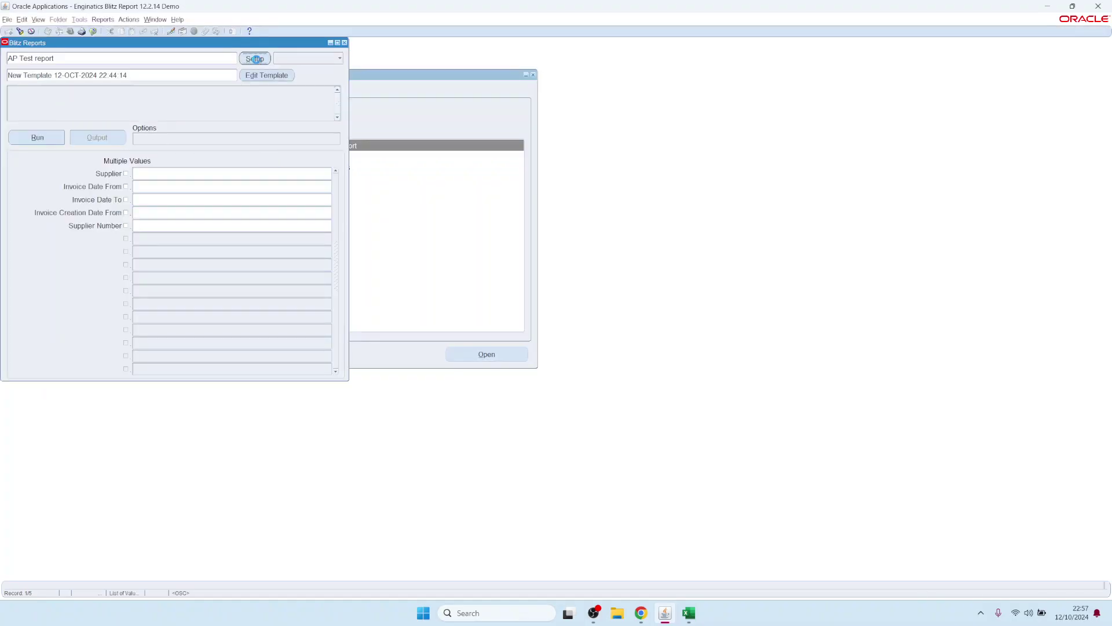
click(82, 133)
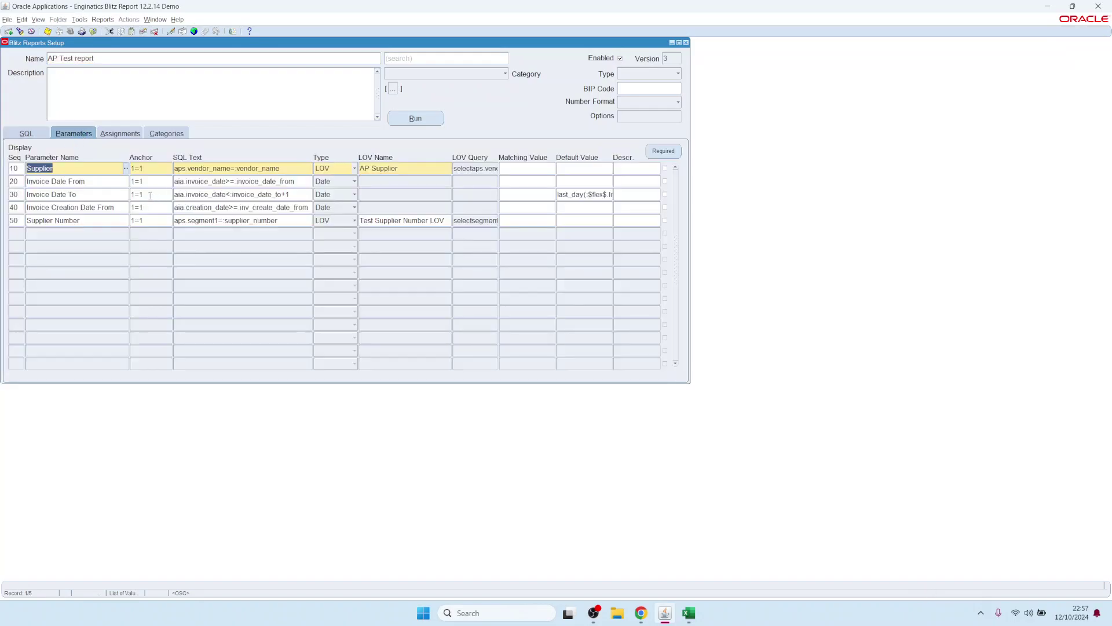
click(156, 168)
click(172, 168)
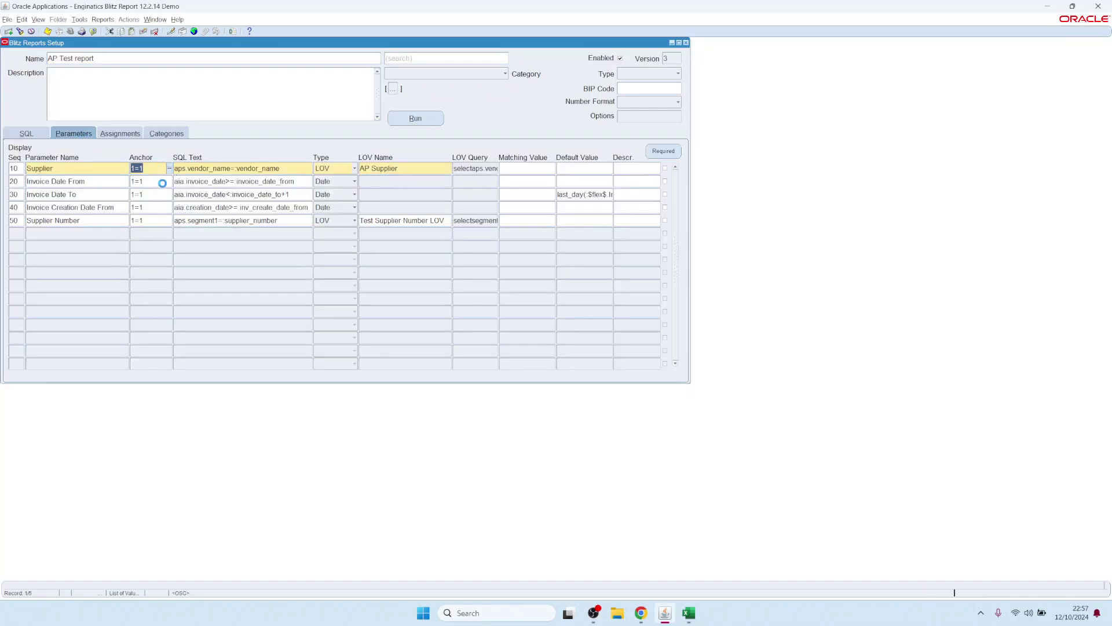
click(250, 375)
key(F4)
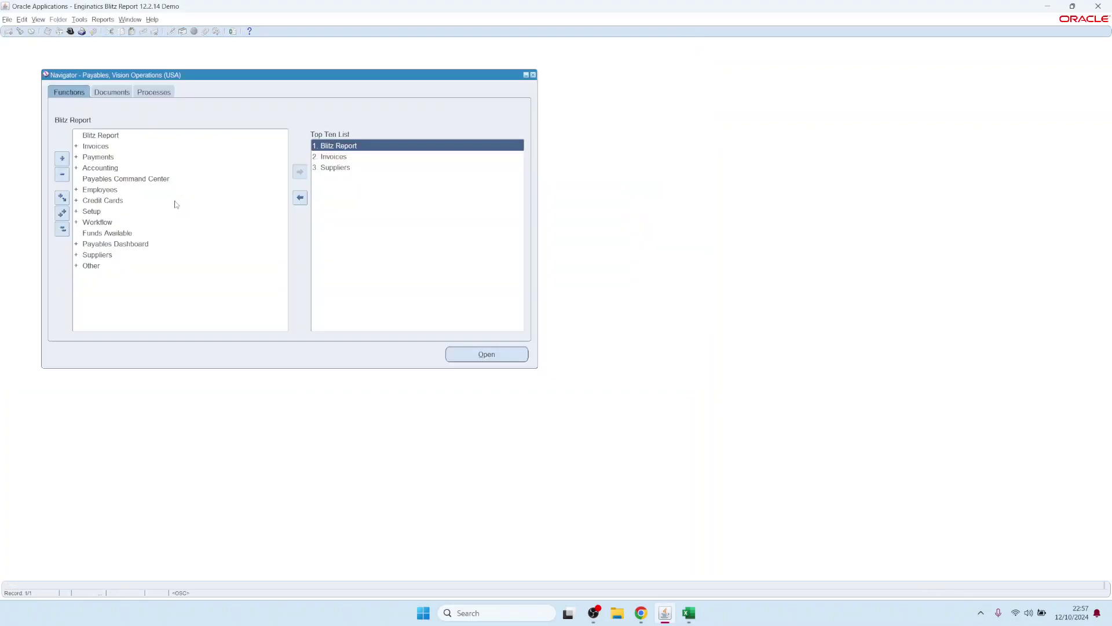